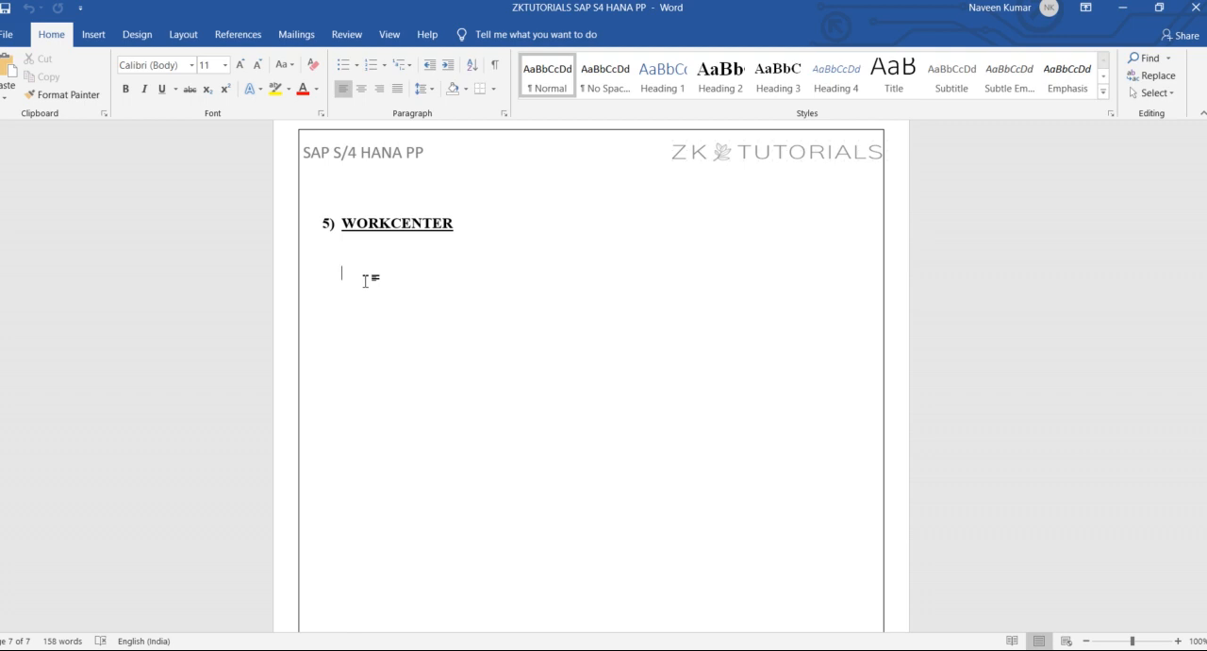
Under the WORKCENTER heading, add the lines "WORK == COST" and "MACHINE / GRP OF MACHINE".
text(WORK == COST)
key(Return)
text(MACHINE / GRP OF MACHINE)
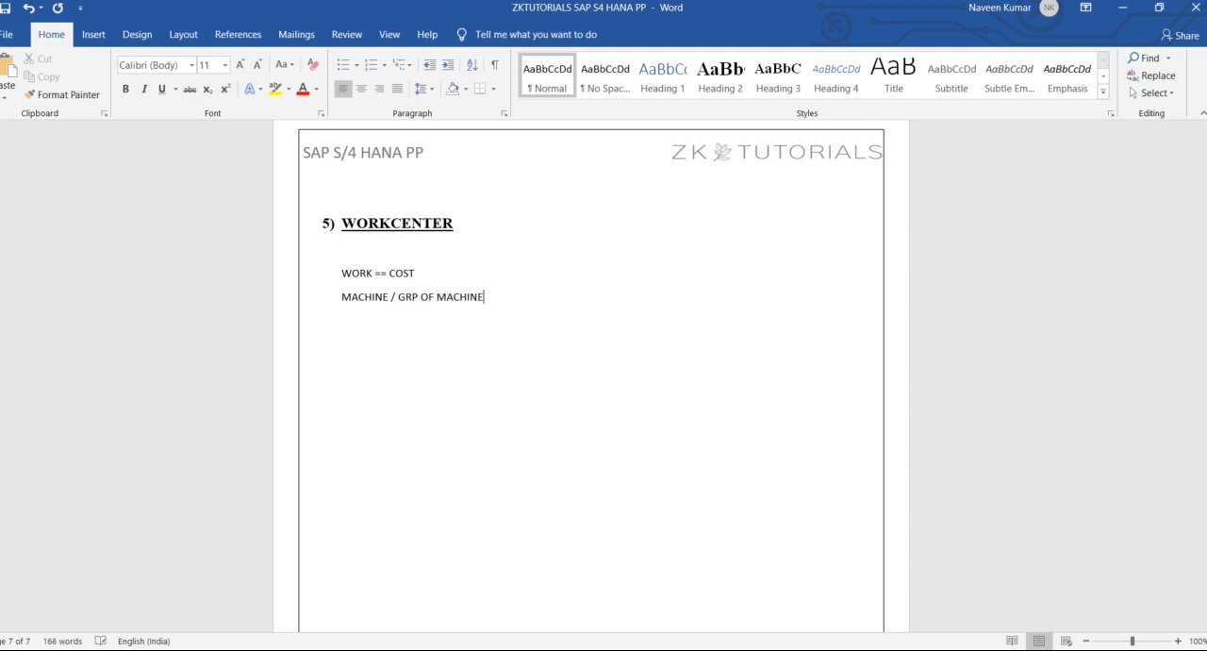
Add the lines "LABOUR / GRP OF LABOUR" and "PRODUCTION LINE" below the machine line.
key(Return)
text(LABOUR / GRP OF LABOUR)
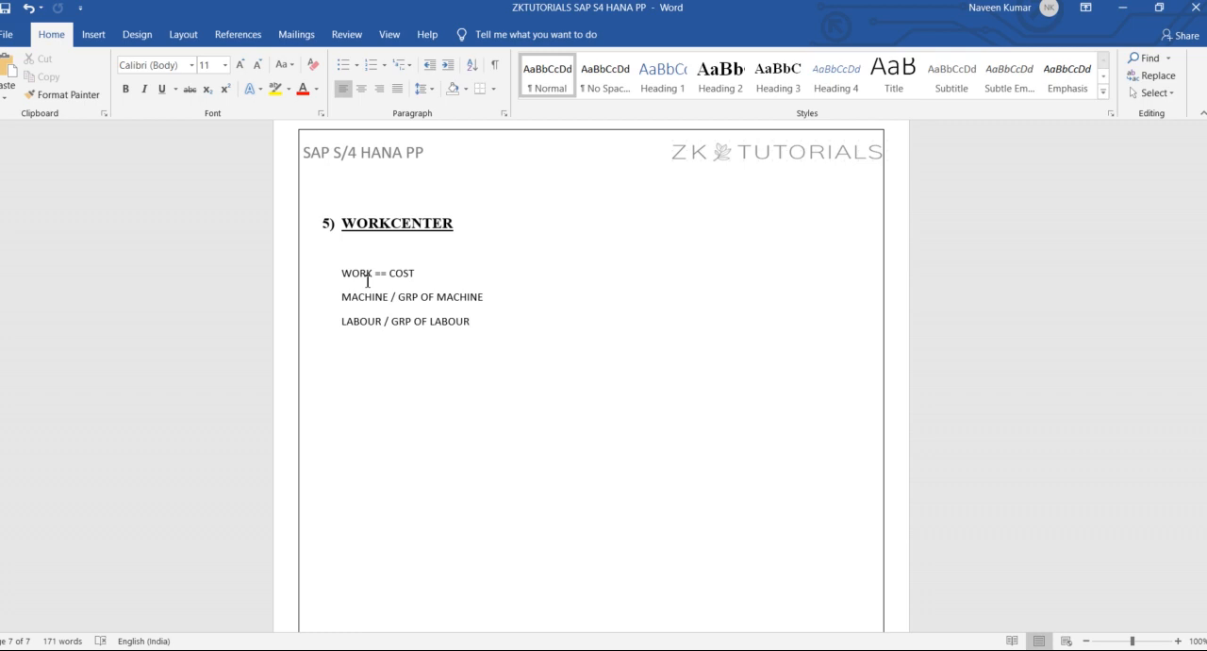
key(Return)
text(PRODUCTION LINE)
After a blank line, list the transaction codes CR01, CR02 and CR03 on separate lines.
key(Return)
text(CR01 )
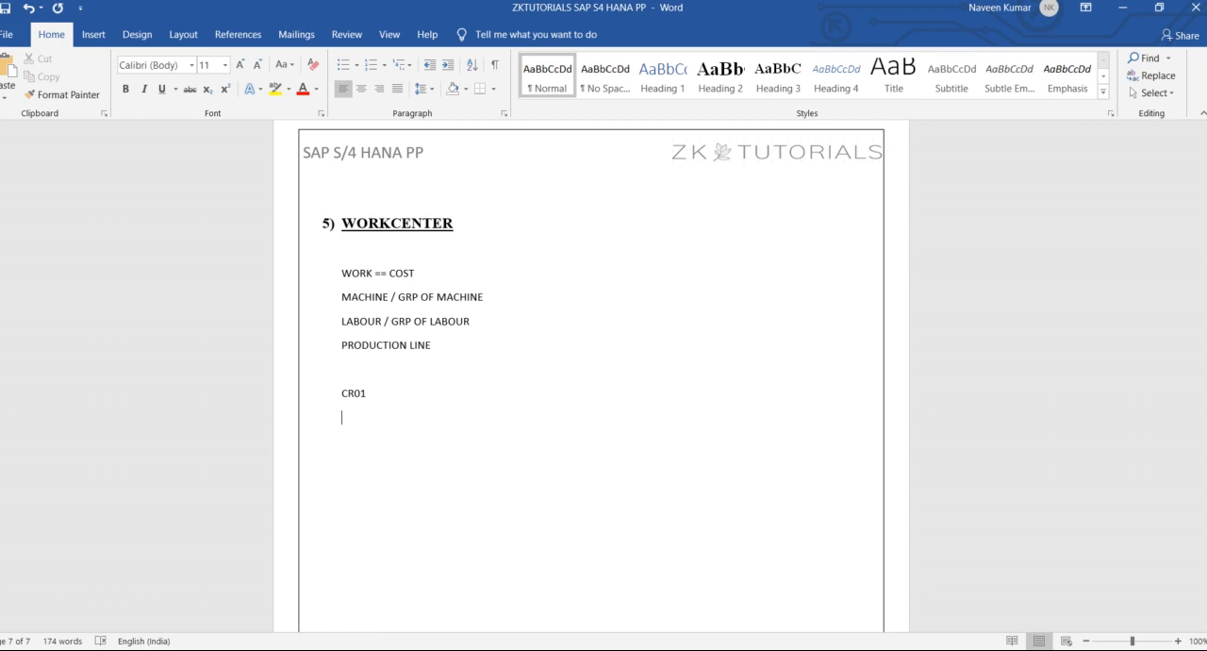
text(CR02)
key(Return)
text(CR03)
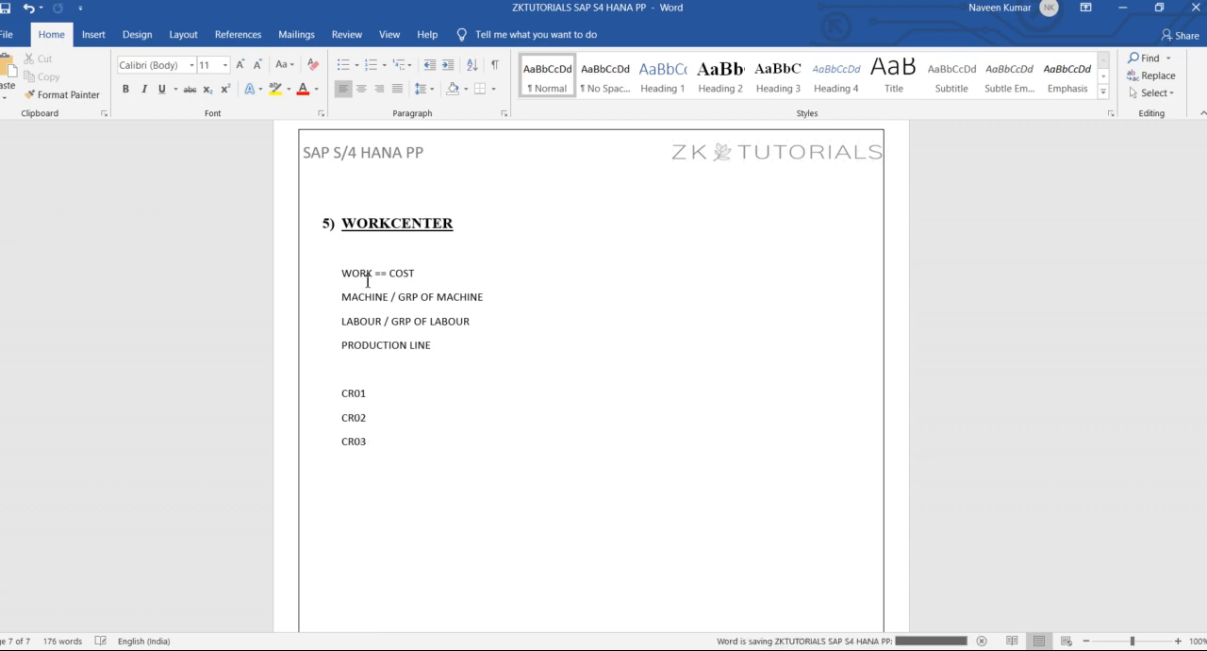
Describe the transaction codes with arrows: CR01 → CREATE, CR02 → CHANGE and CR03 → DISPLAY.
click(364, 392)
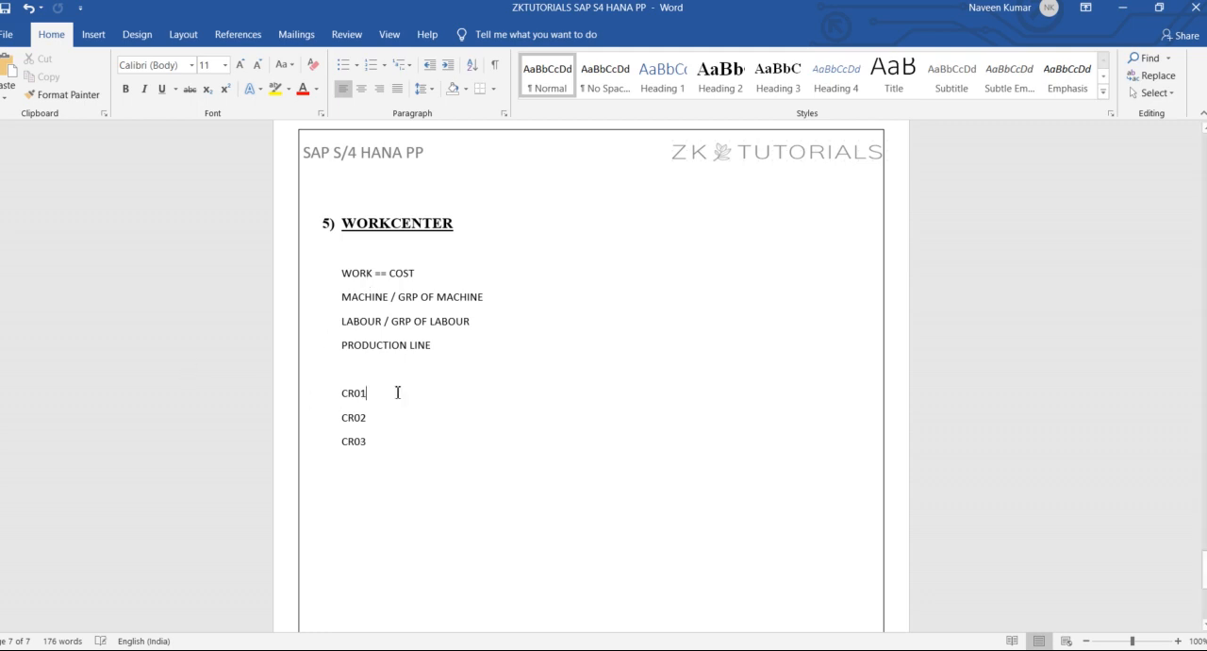
text(→ )
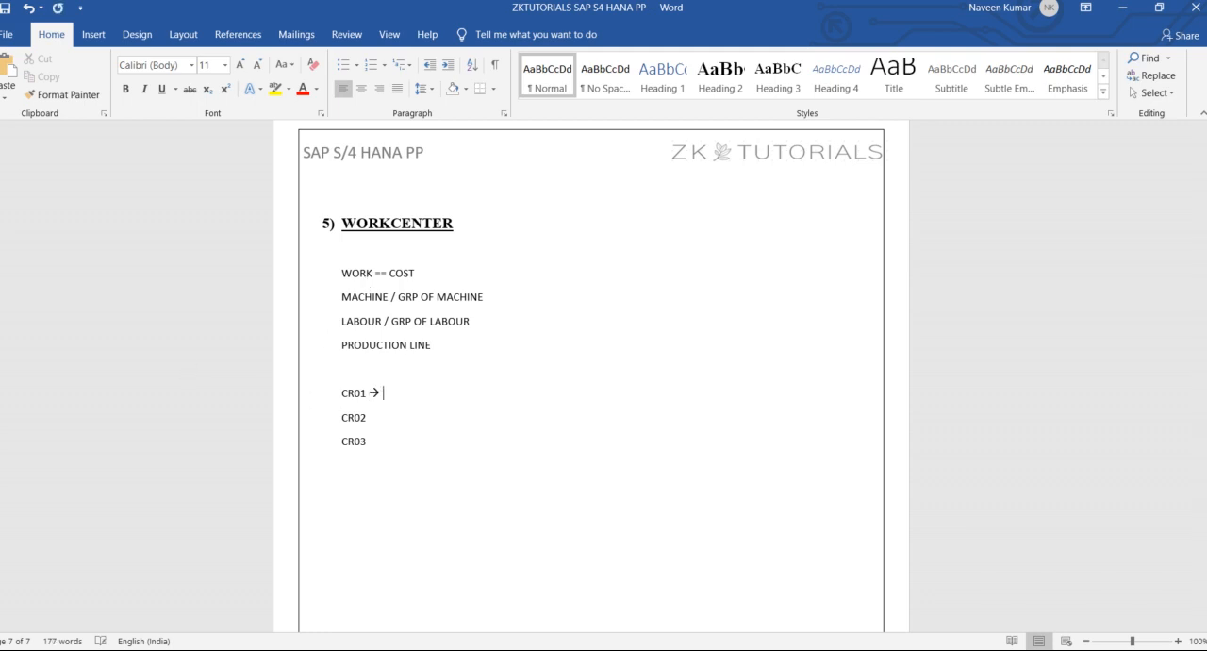
text(CREATE)
key(Down)
text(→ CHANGE CR03 → )
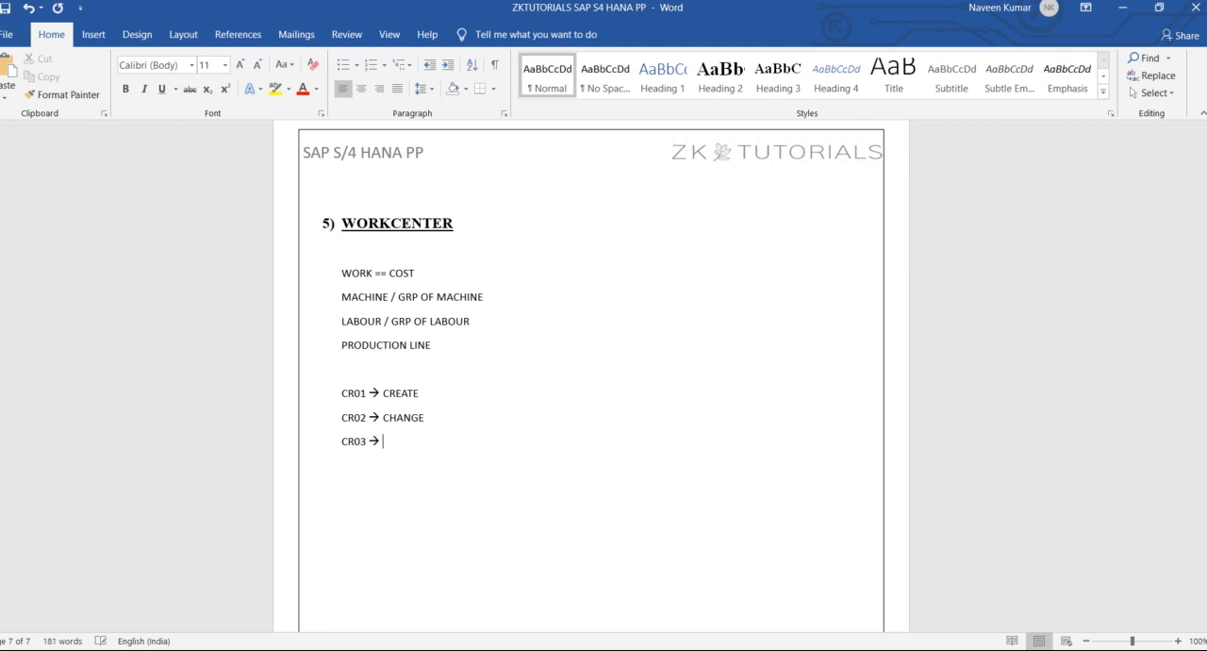
text(DISPLAY)
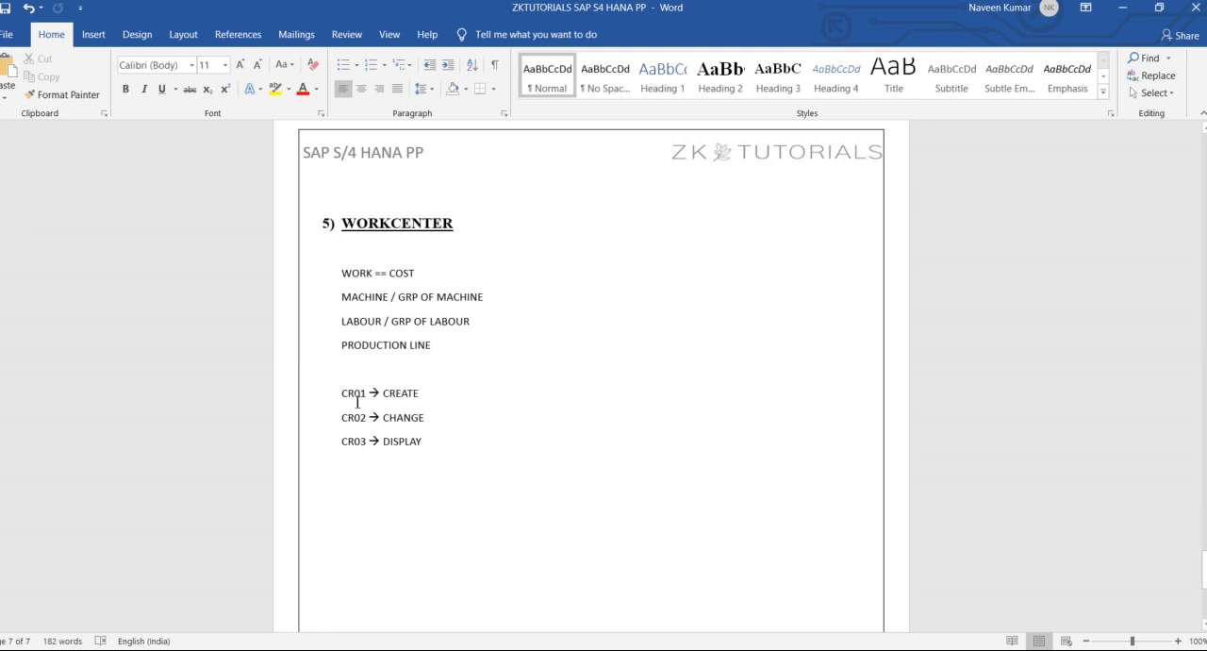
Switch to the SAP session and start transaction CR01 for creating a work center.
drag(339, 392, 459, 392)
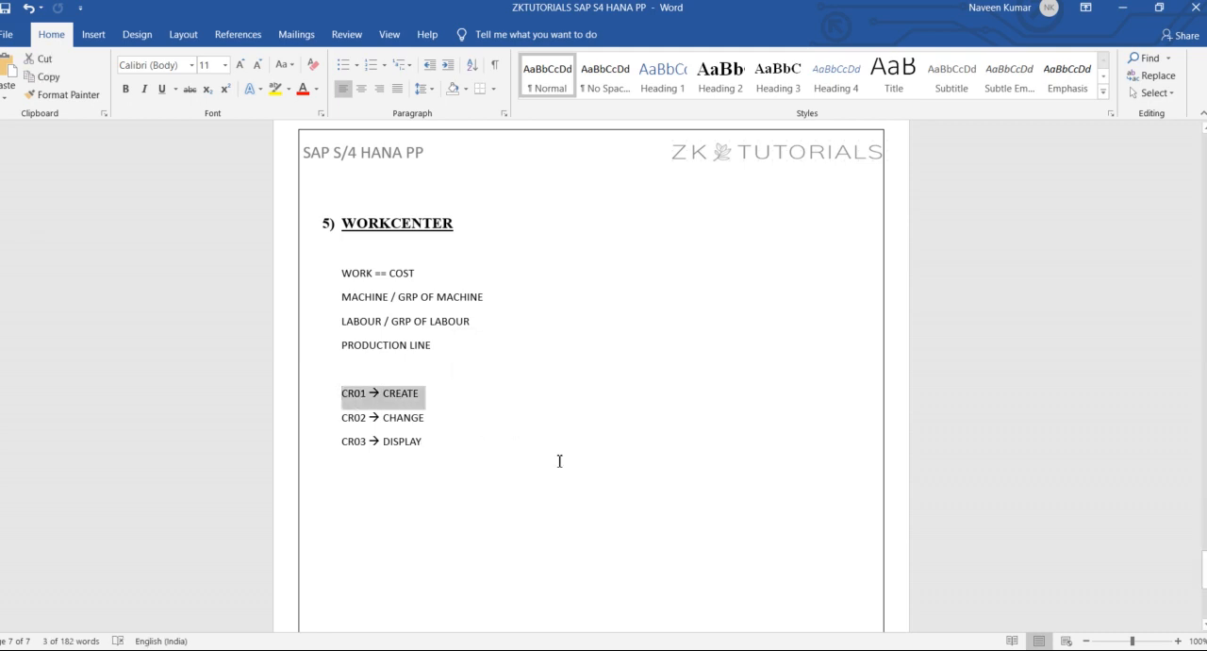
click(669, 650)
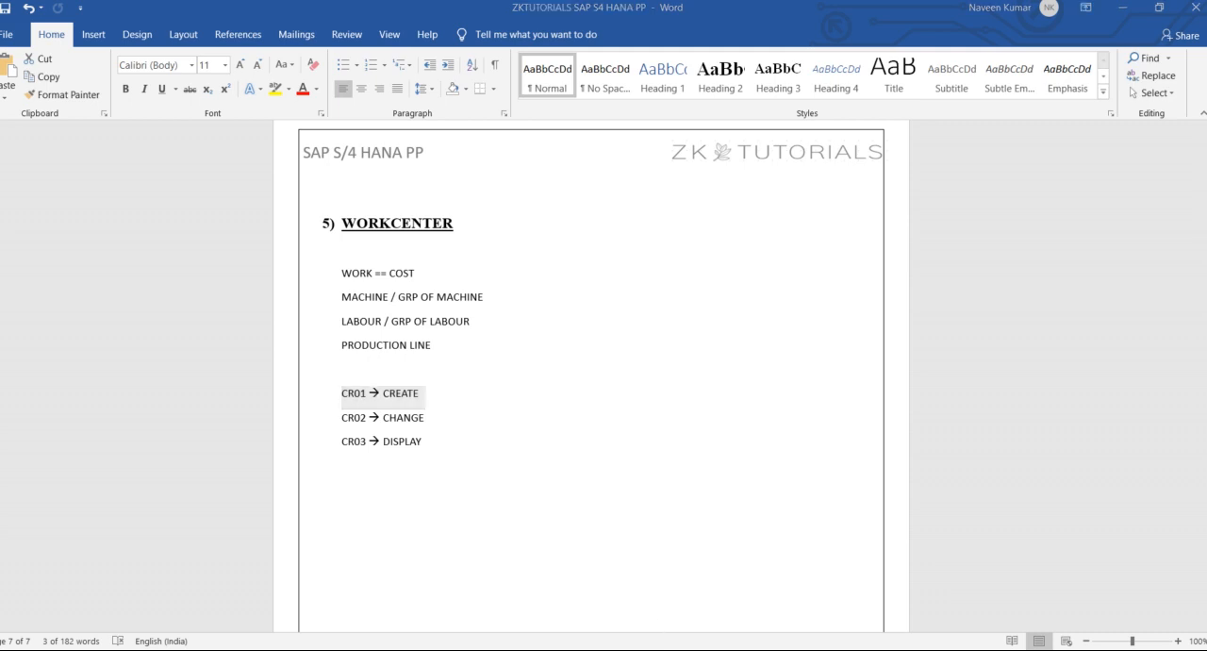
click(770, 577)
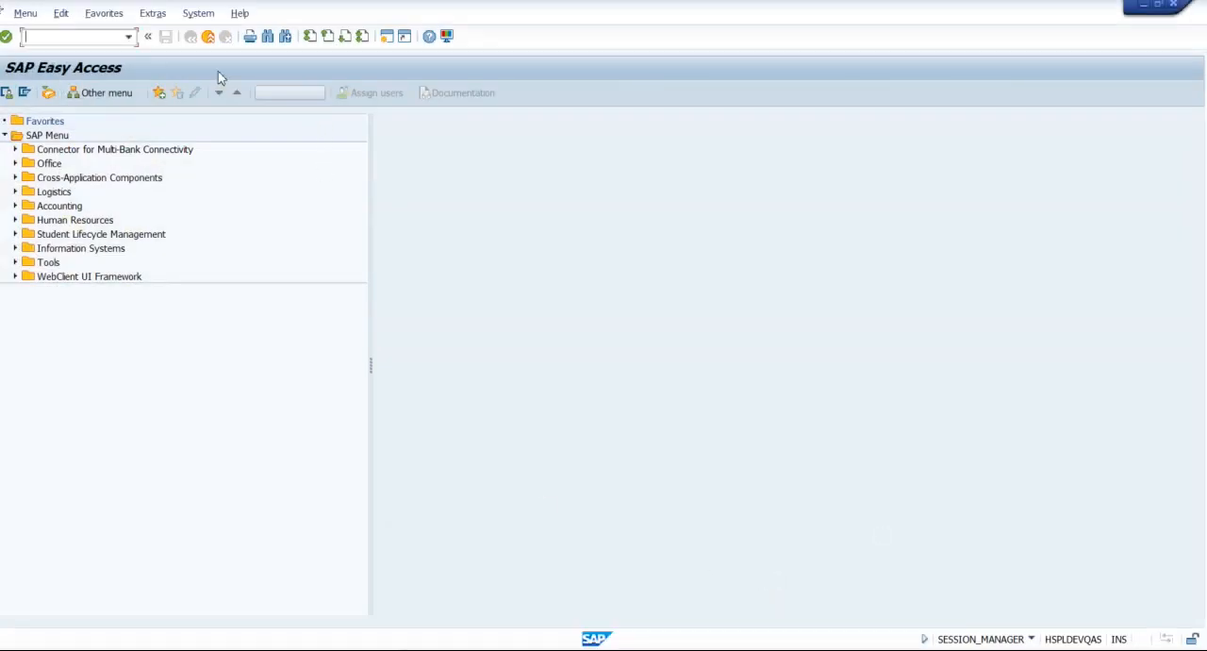
key(alt+Tab)
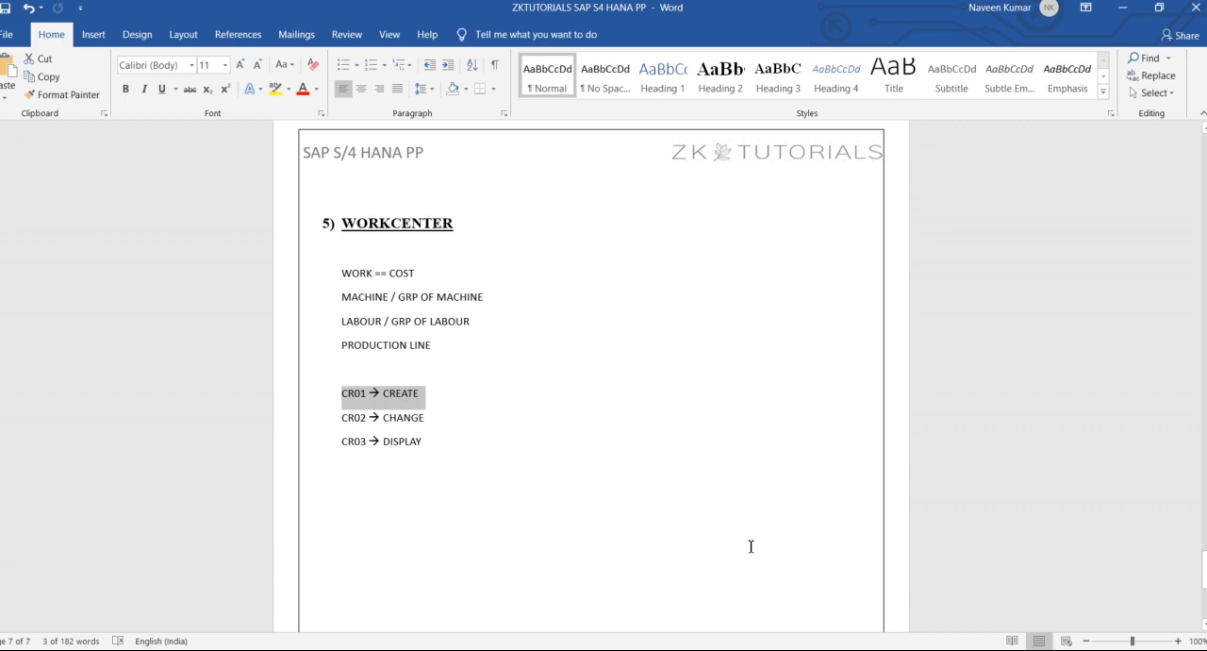
mouse_move(653, 650)
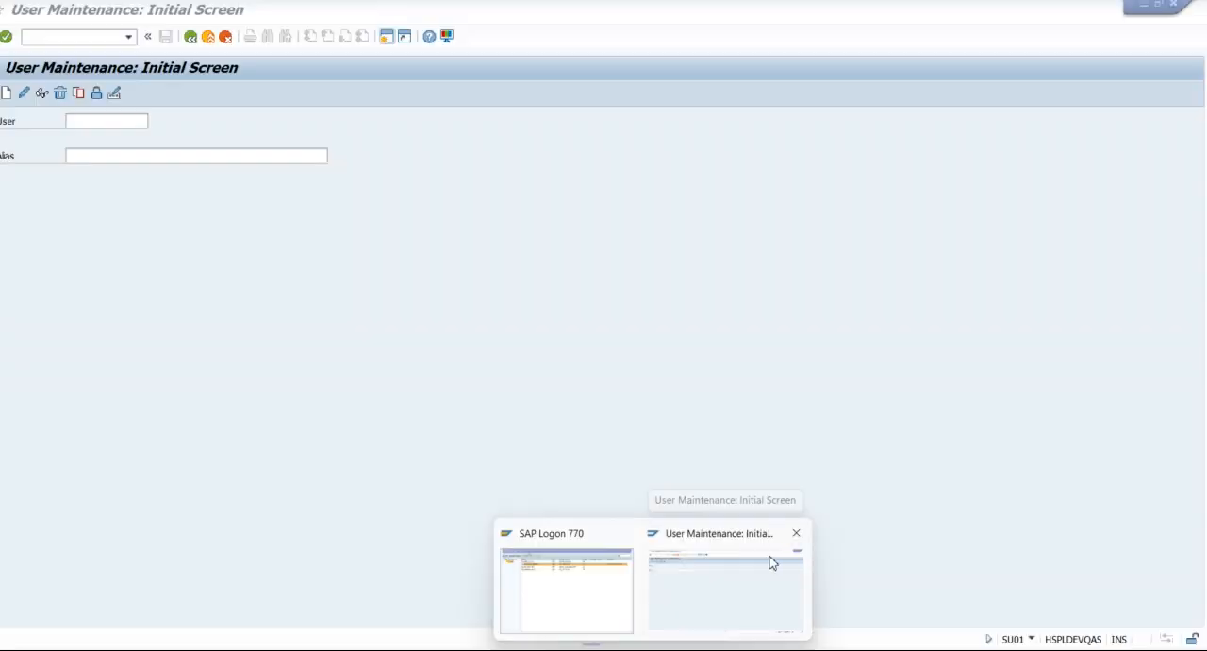
click(771, 561)
click(211, 35)
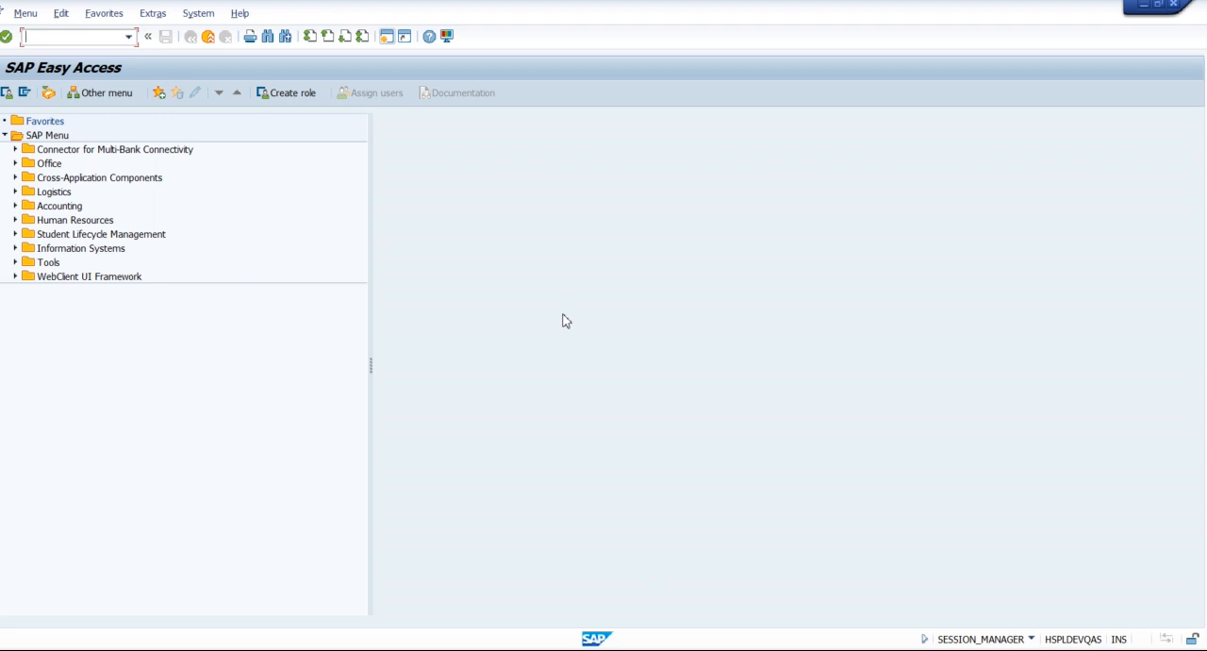
text(CR01)
key(Return)
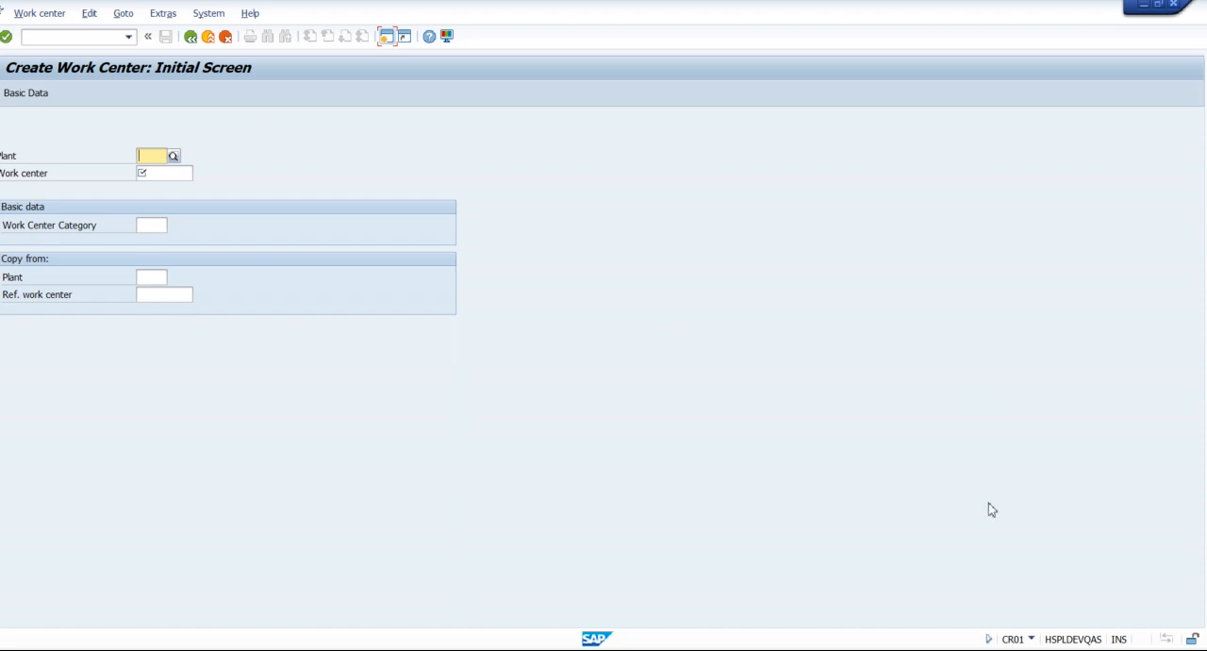
Set the plant of the new work center to 1000.
click(989, 640)
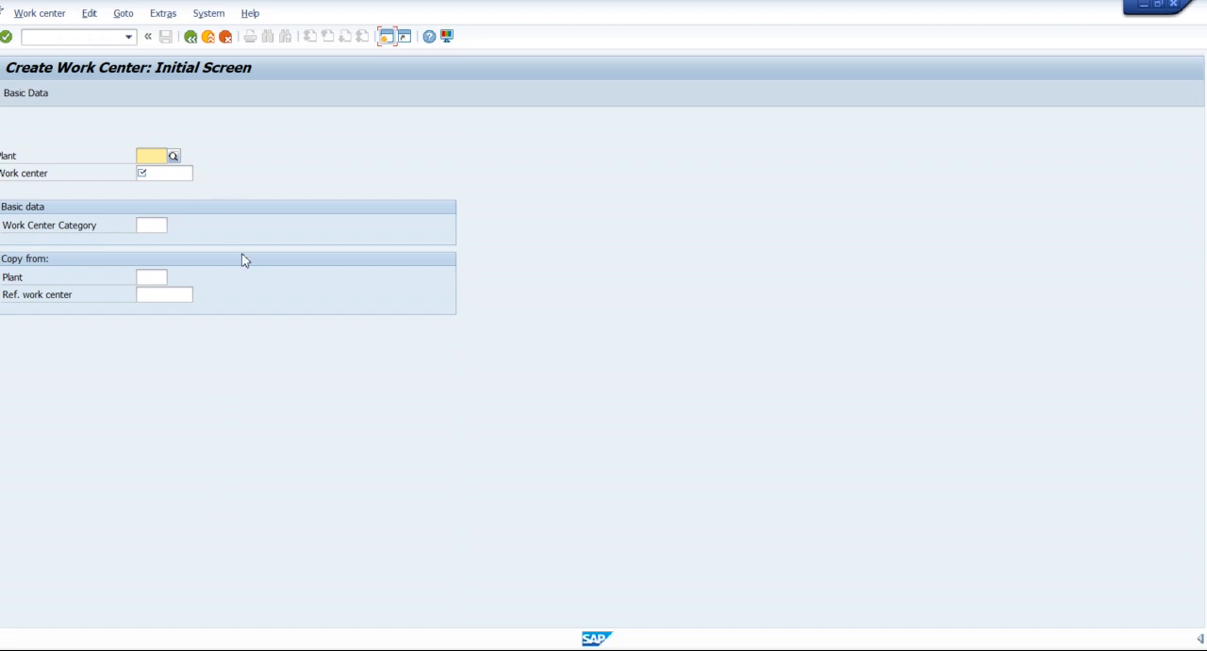
click(152, 157)
text(1000)
key(F4)
key(Down)
key(Return)
click(166, 172)
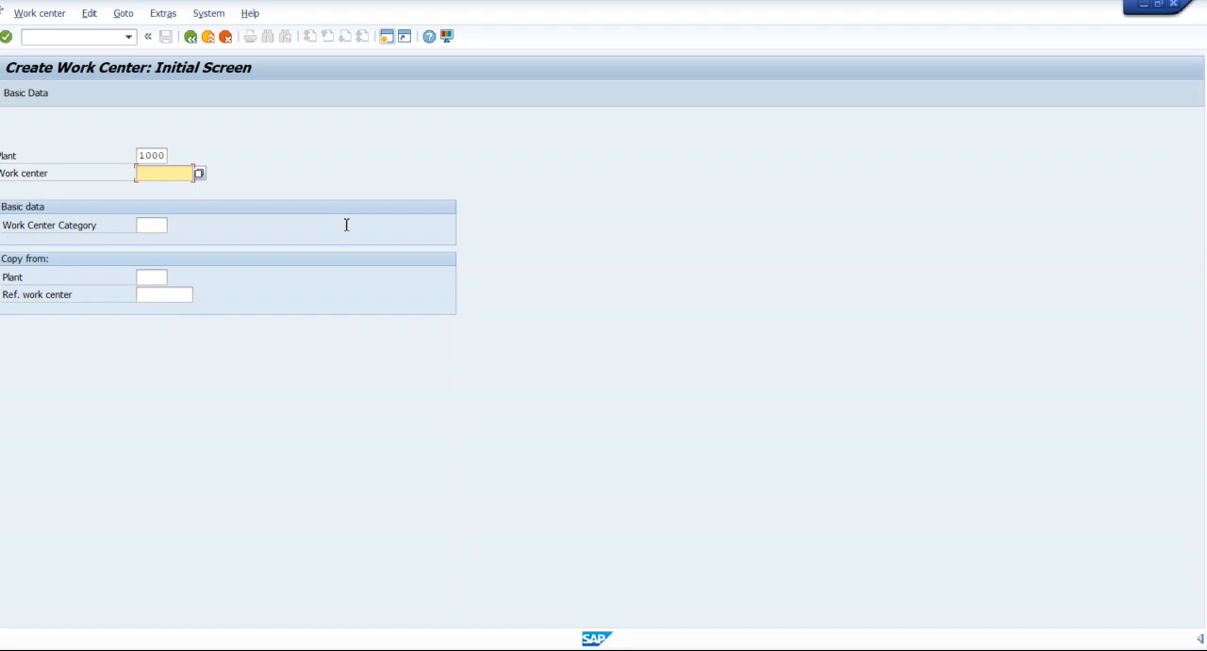
Examine the available work center categories, including machine, labor, plant maintenance and production line, and close the list without choosing one.
click(147, 225)
drag(4, 233, 109, 243)
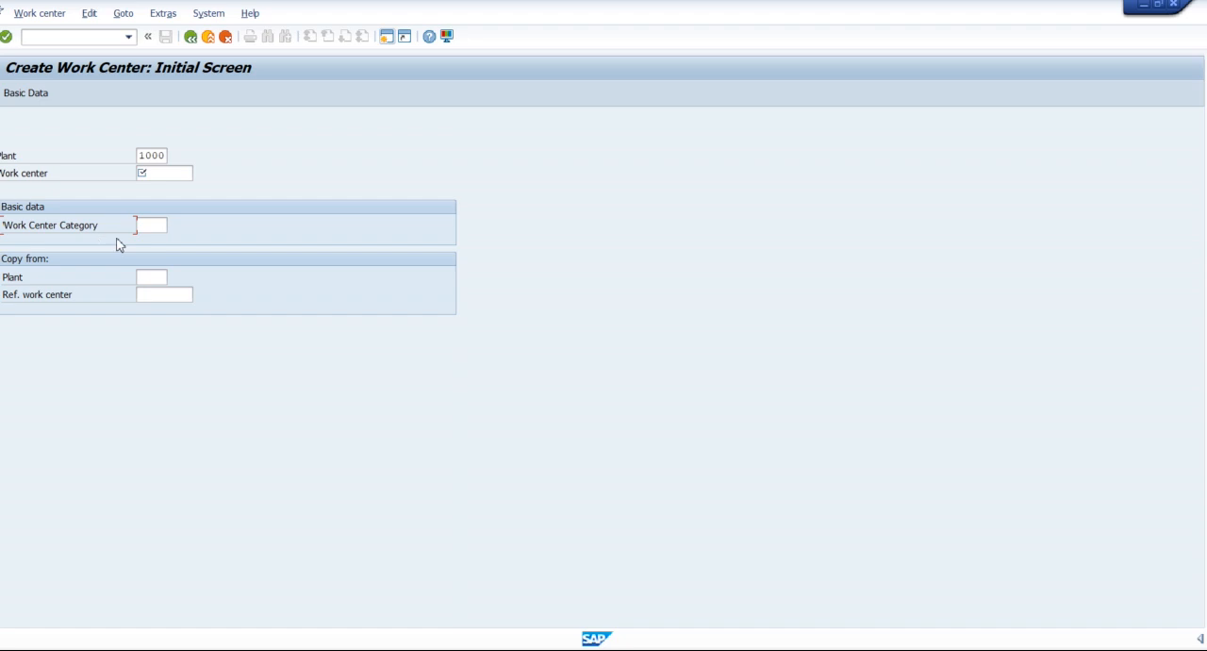
click(156, 228)
click(178, 231)
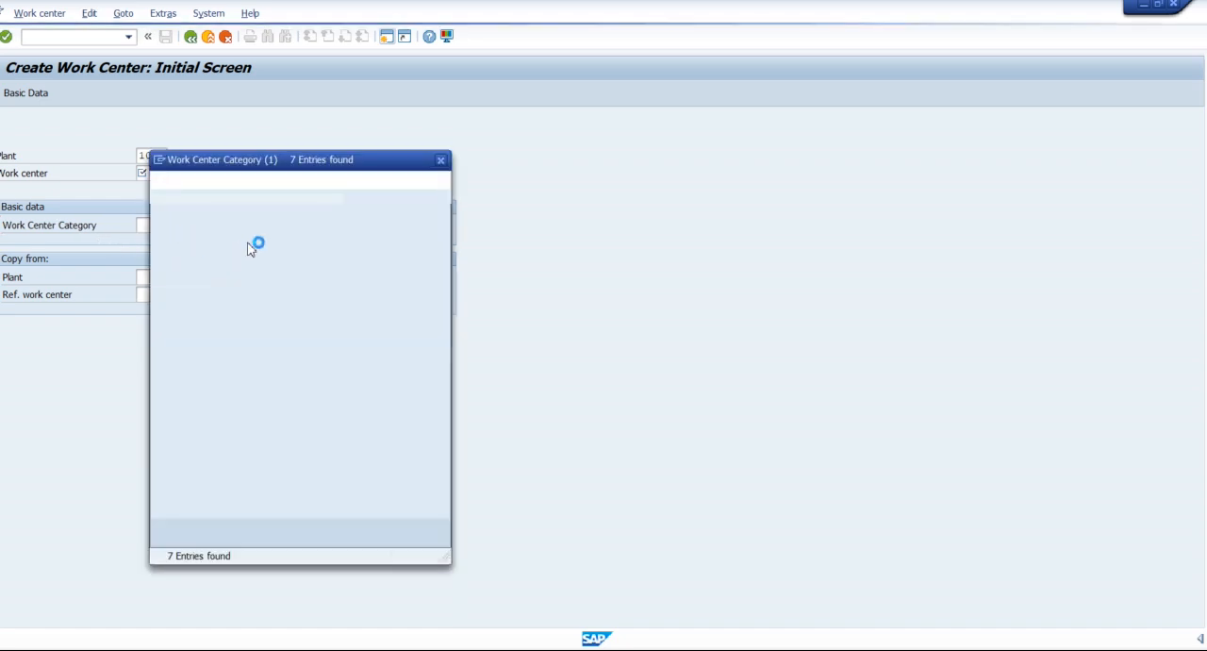
drag(270, 160, 470, 110)
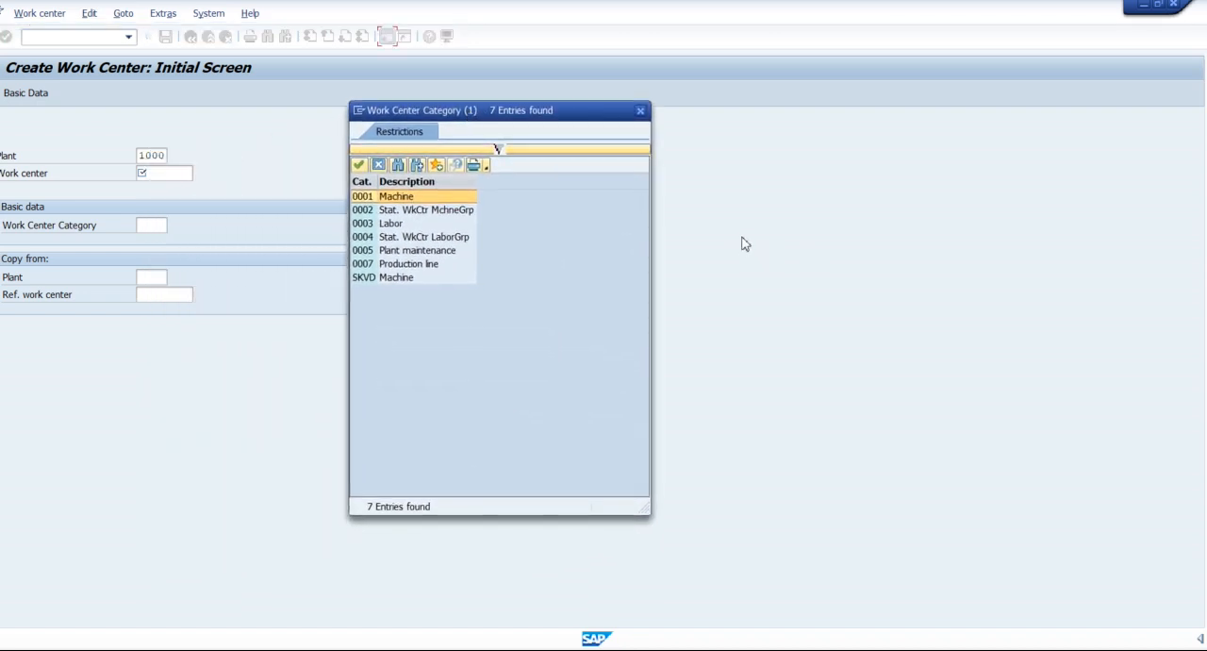
click(404, 213)
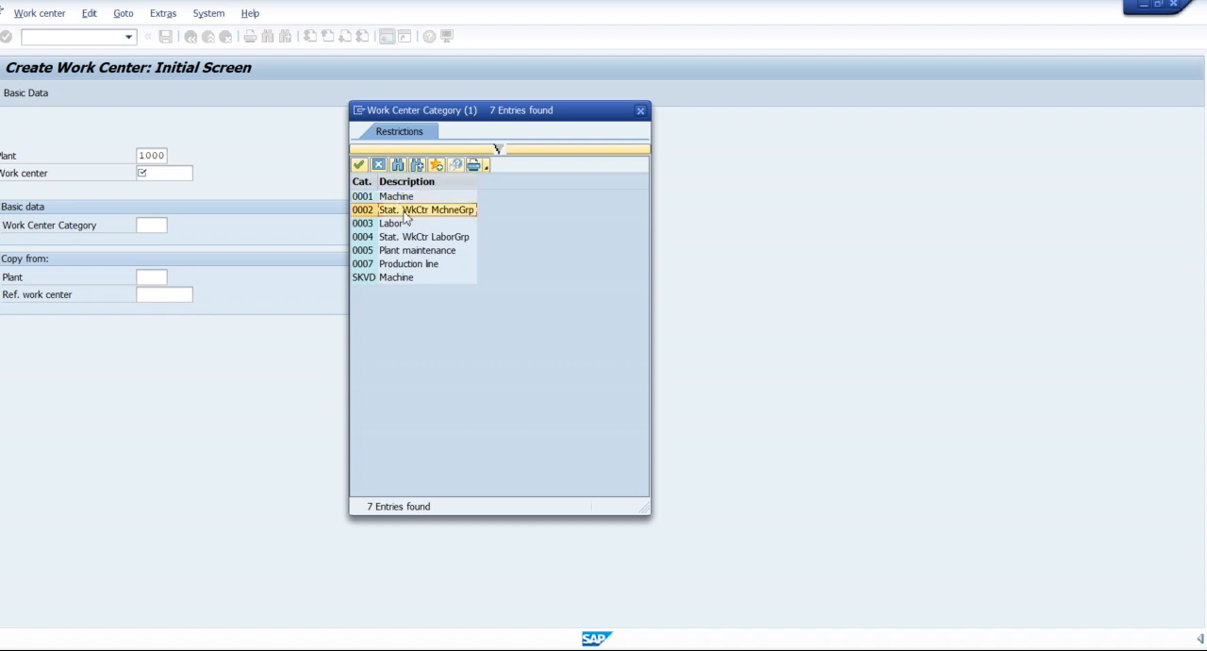
click(405, 198)
click(408, 213)
click(397, 226)
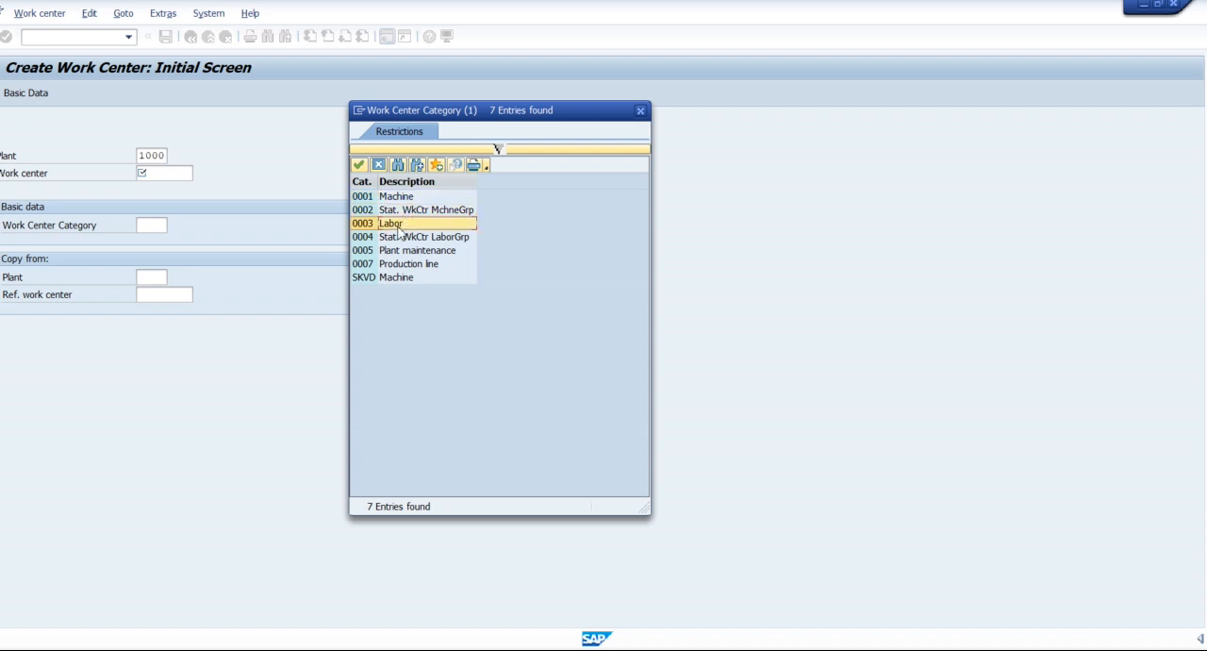
click(431, 237)
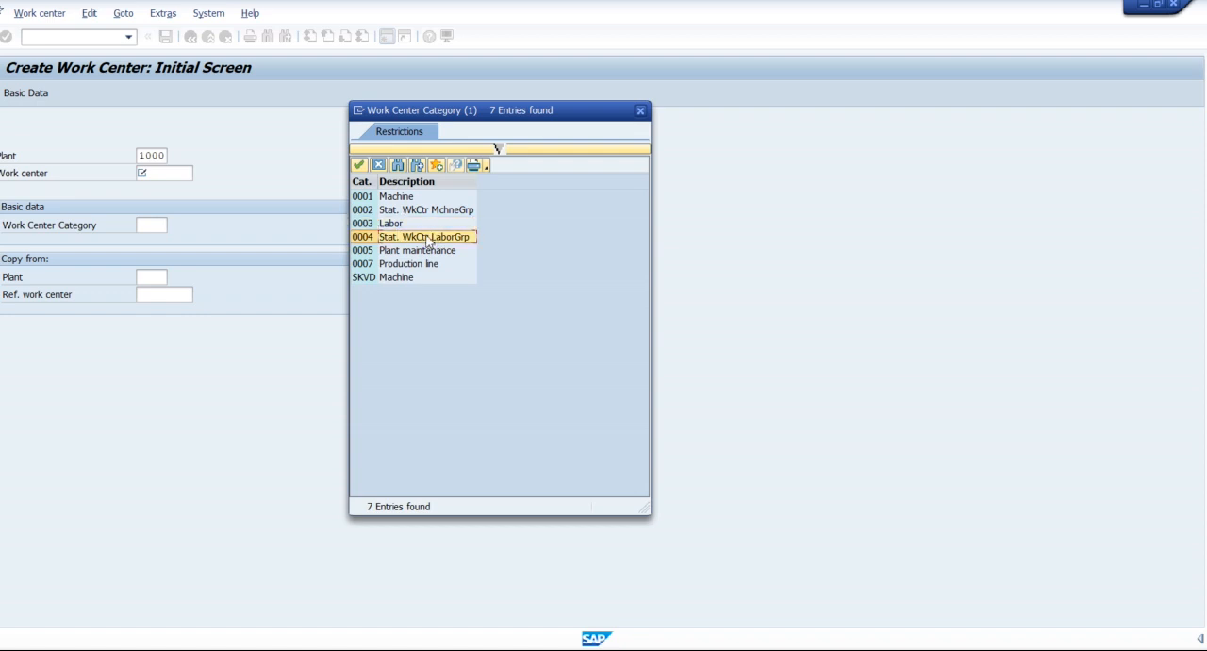
click(407, 265)
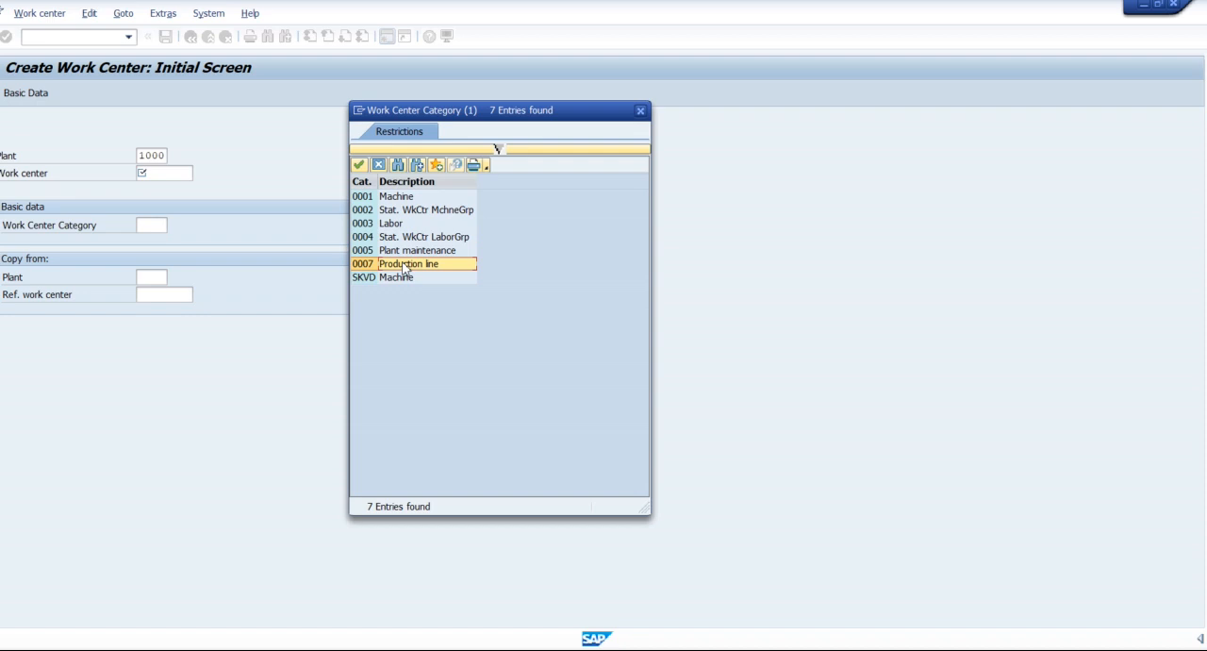
click(425, 252)
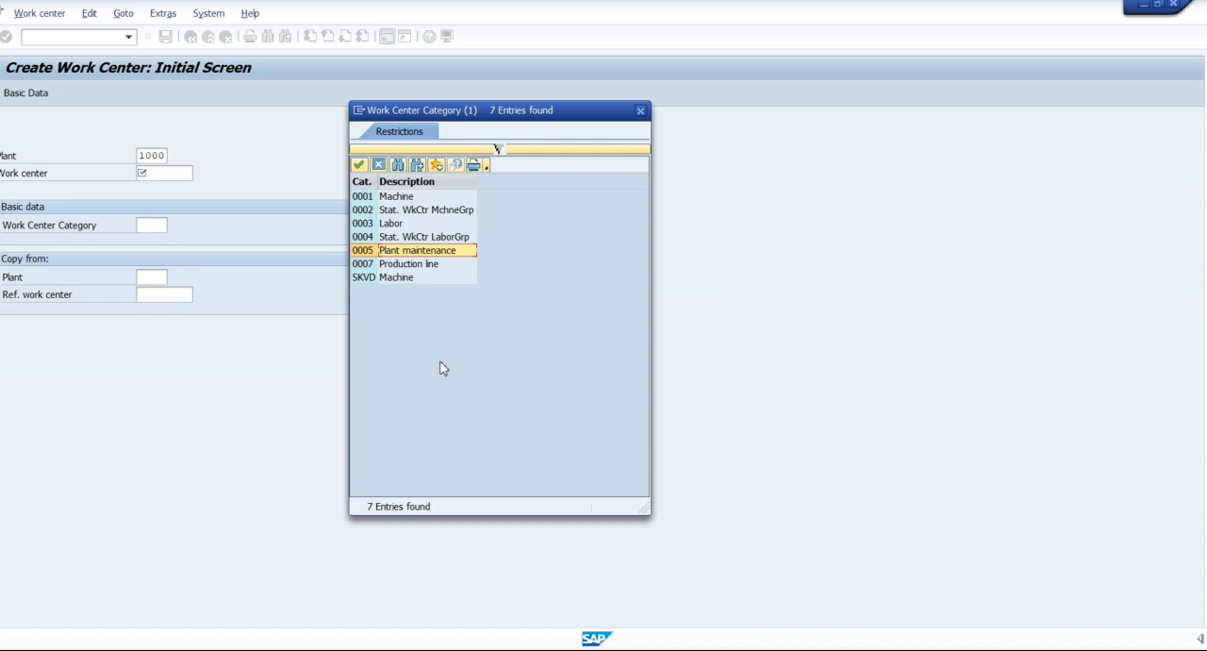
click(642, 112)
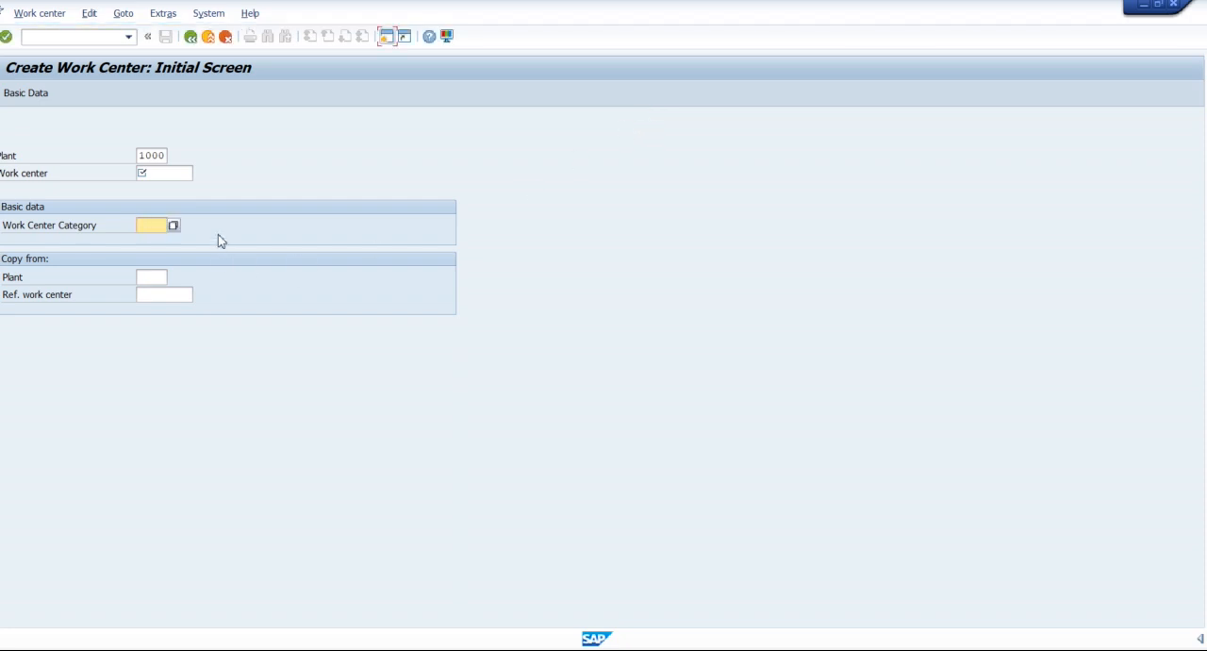
Open a new SAP session, start transaction SPRO and display the SAP Reference IMG.
click(158, 225)
click(394, 44)
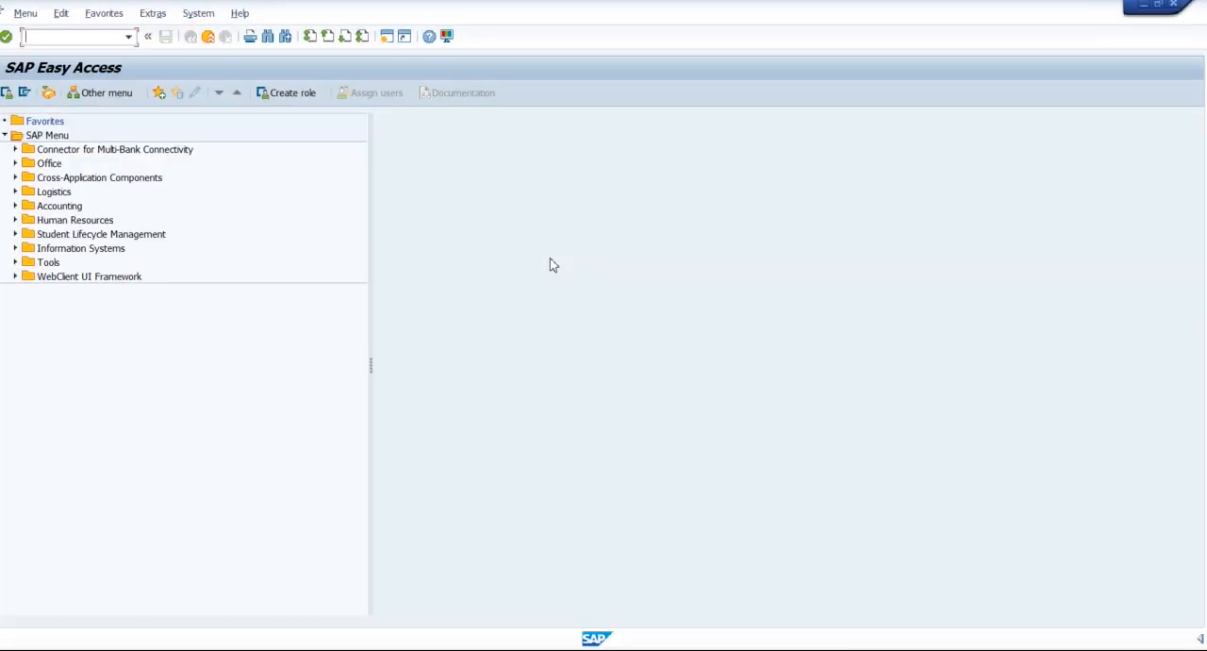
text(spro)
key(Return)
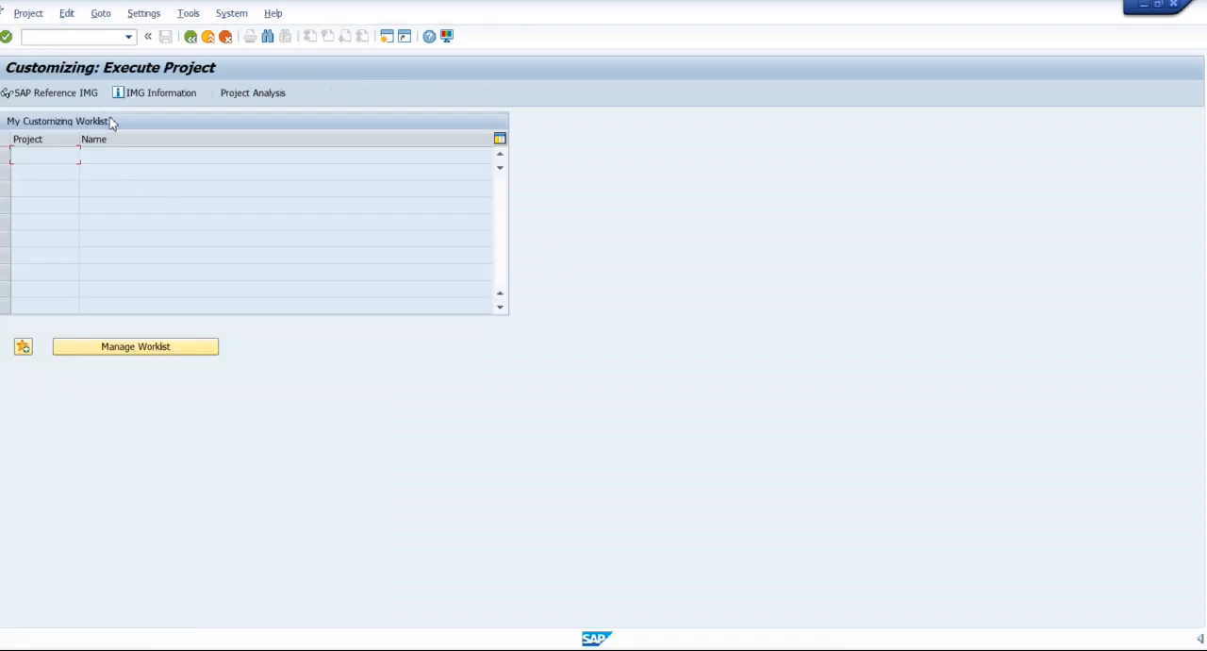
click(76, 96)
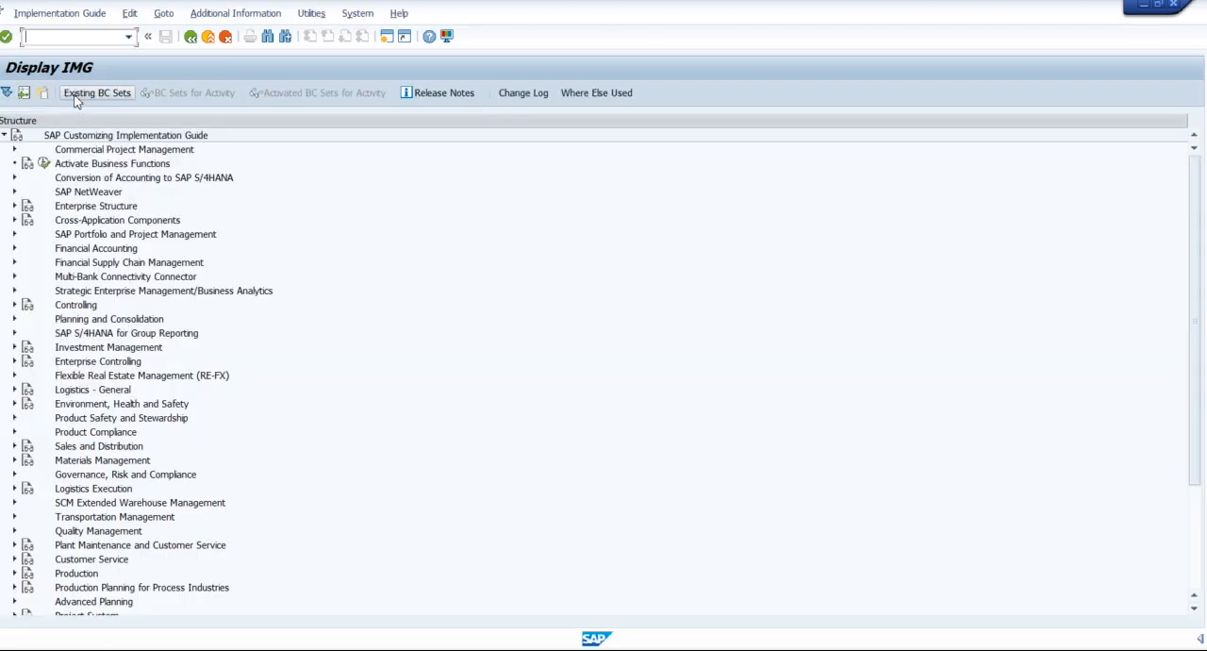
In the implementation guide, expand Production, Basic Data, Work Center and General Data, and select the activity Define work center category.
scroll(208, 283, down, 4)
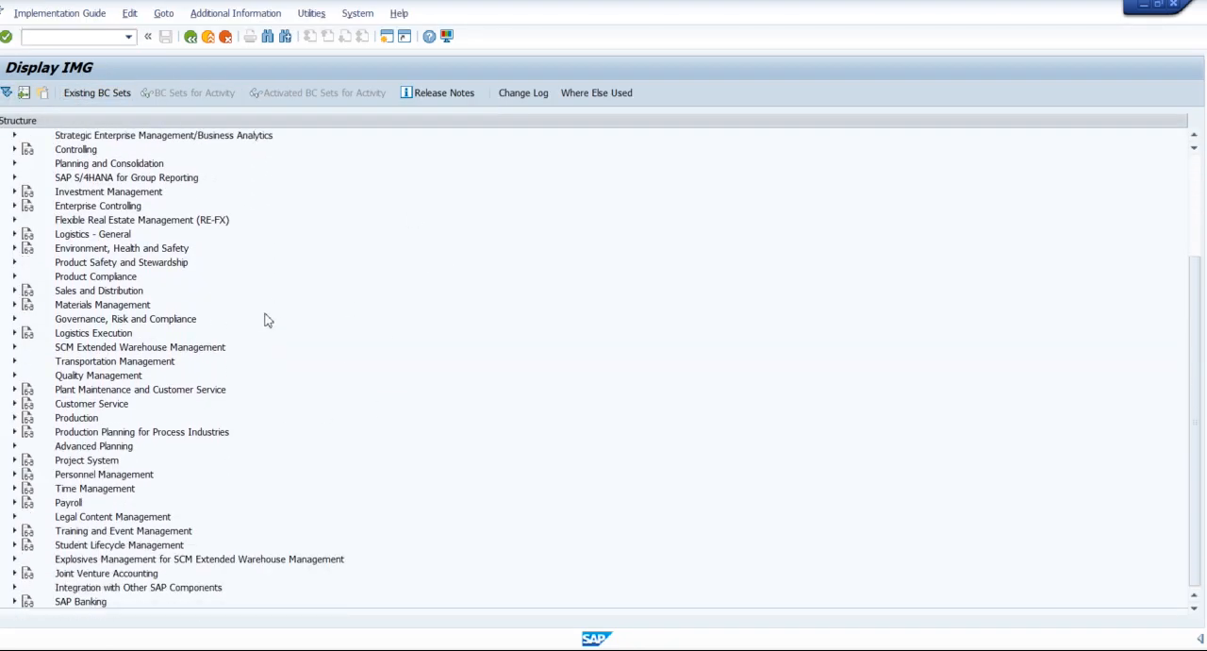
click(14, 420)
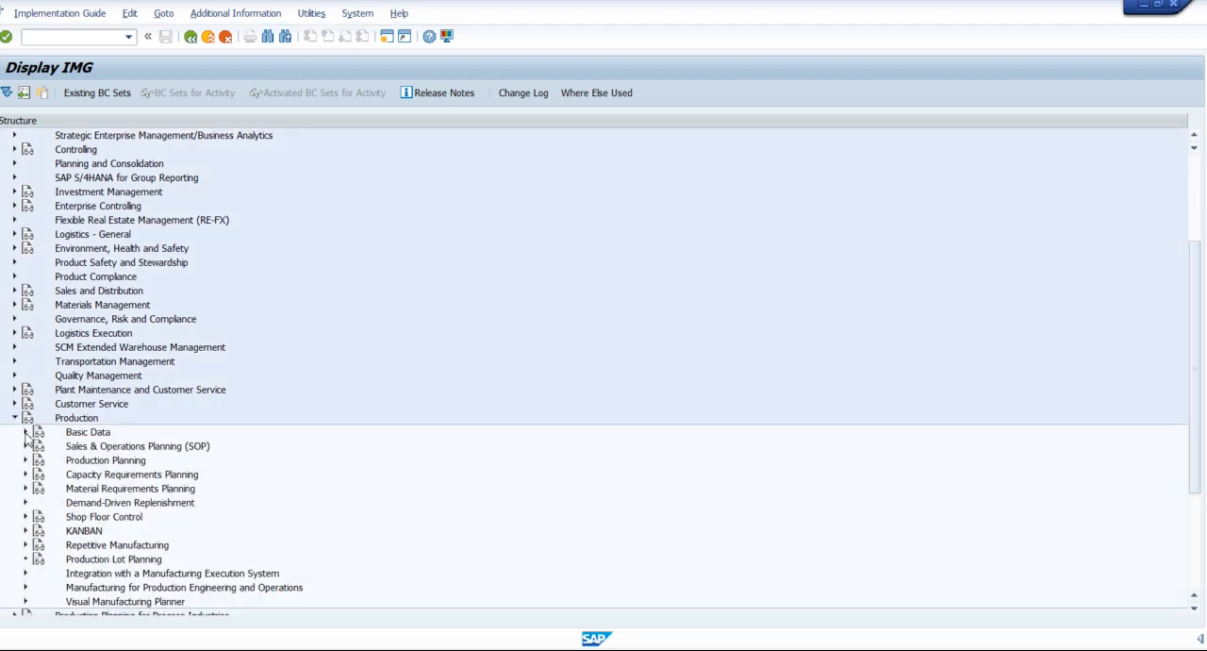
click(26, 432)
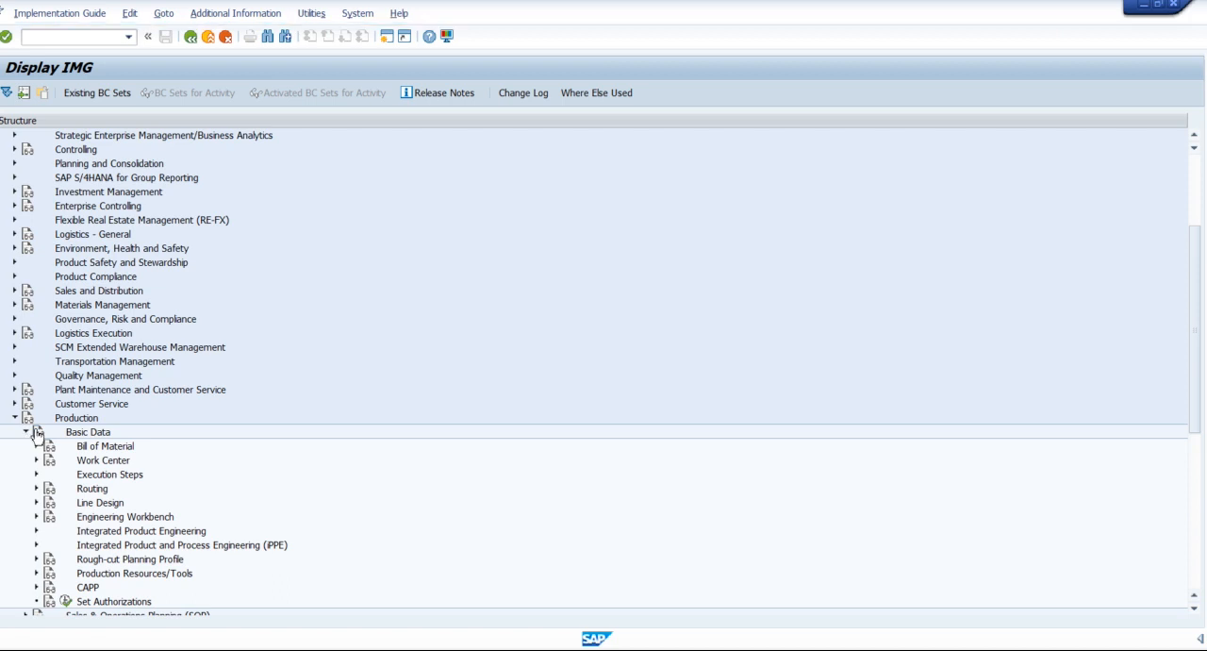
scroll(130, 375, down, 2)
scroll(130, 374, down, 3)
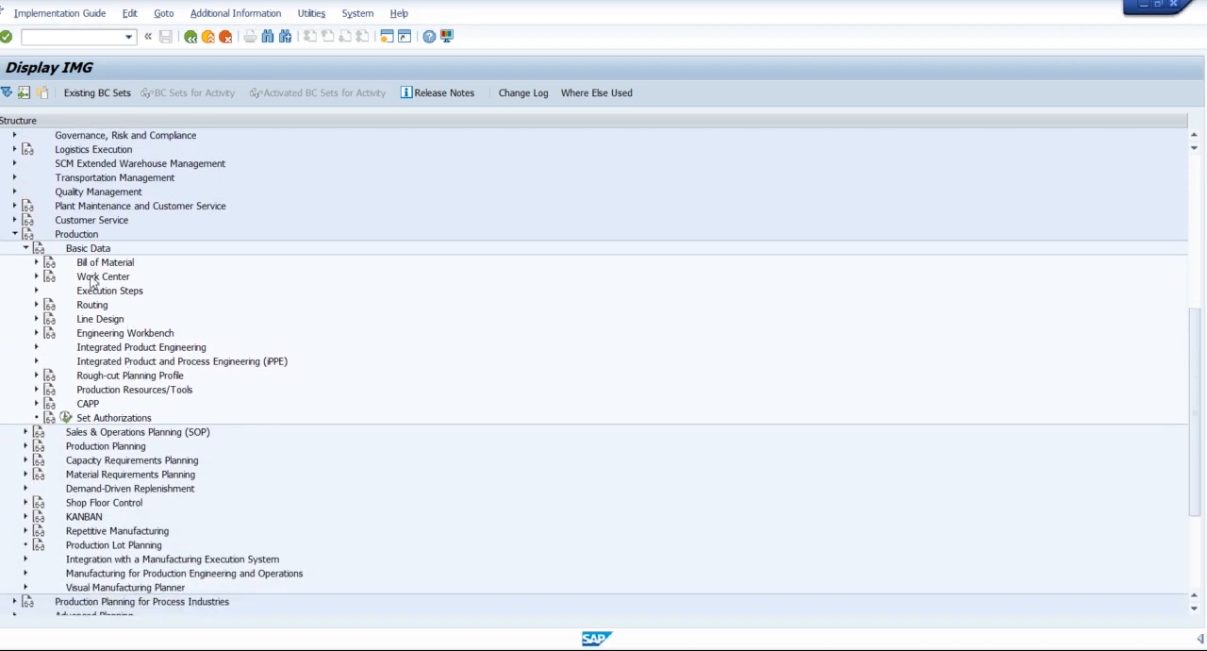
click(37, 277)
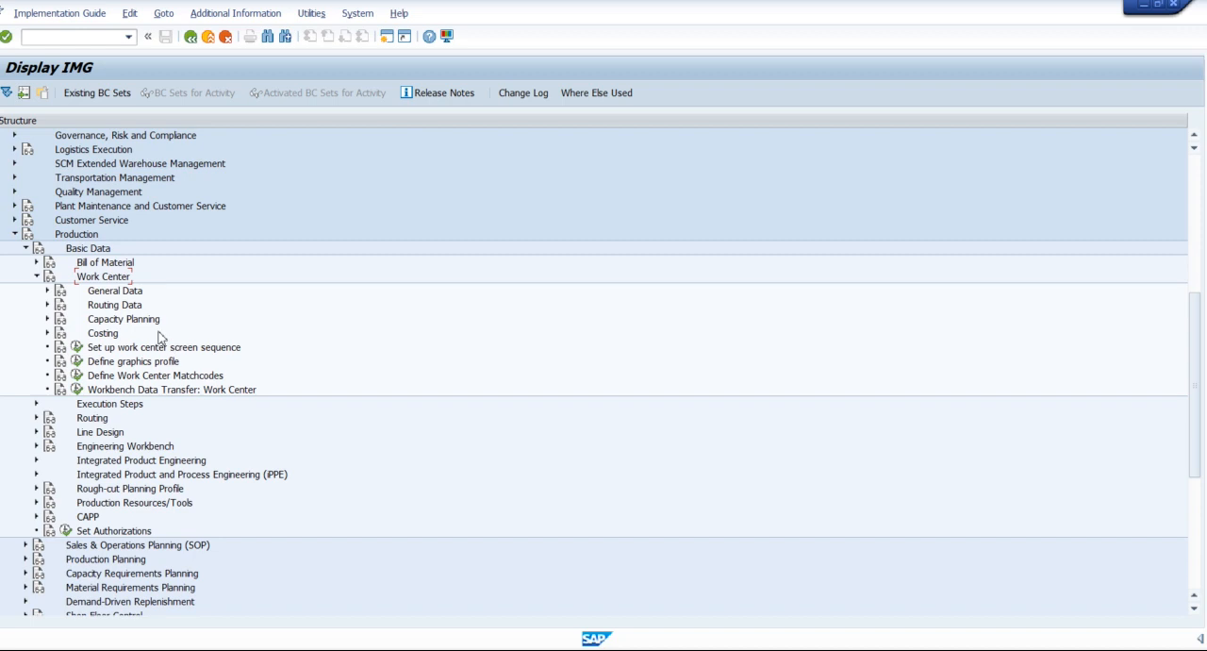
click(111, 293)
click(48, 292)
click(160, 307)
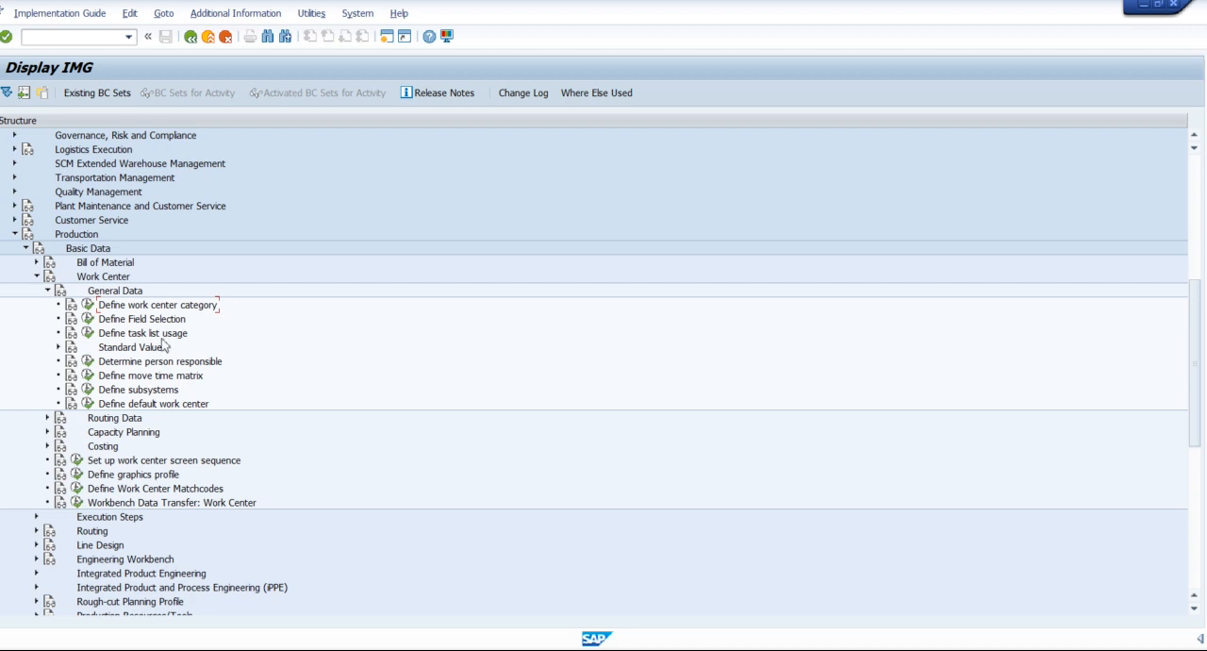
Open the activity Define work center category and examine the defined categories, including Machine, Stat. WkCtr MchneGrp and Labor.
click(89, 307)
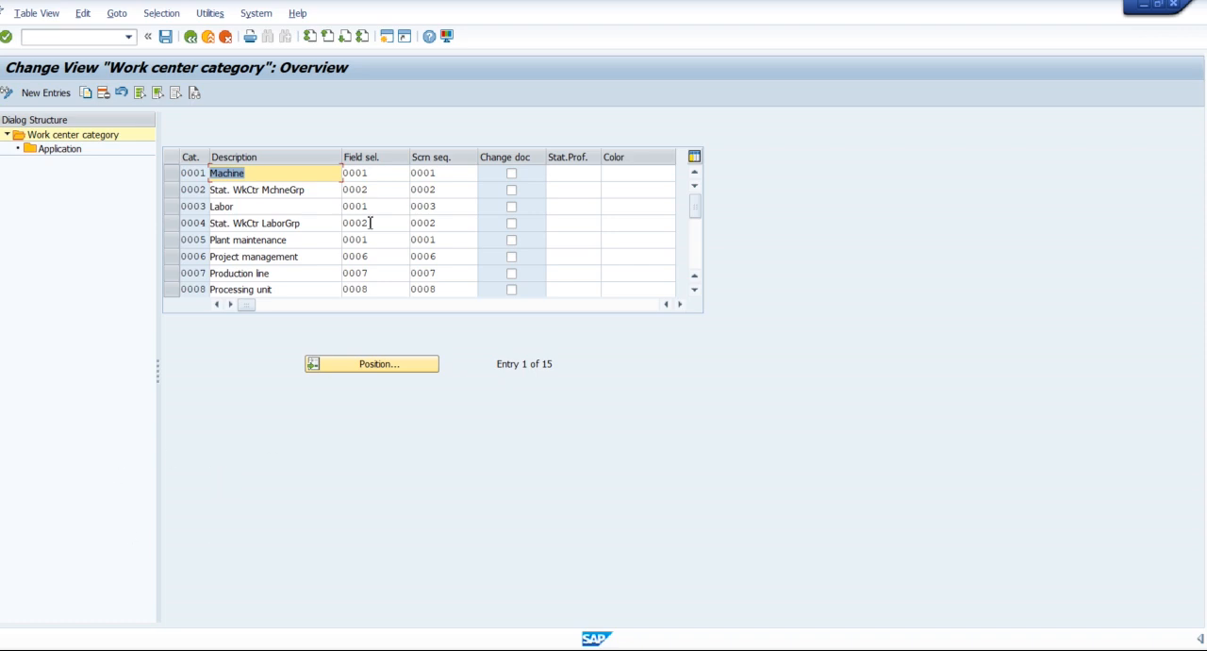
click(261, 178)
click(288, 201)
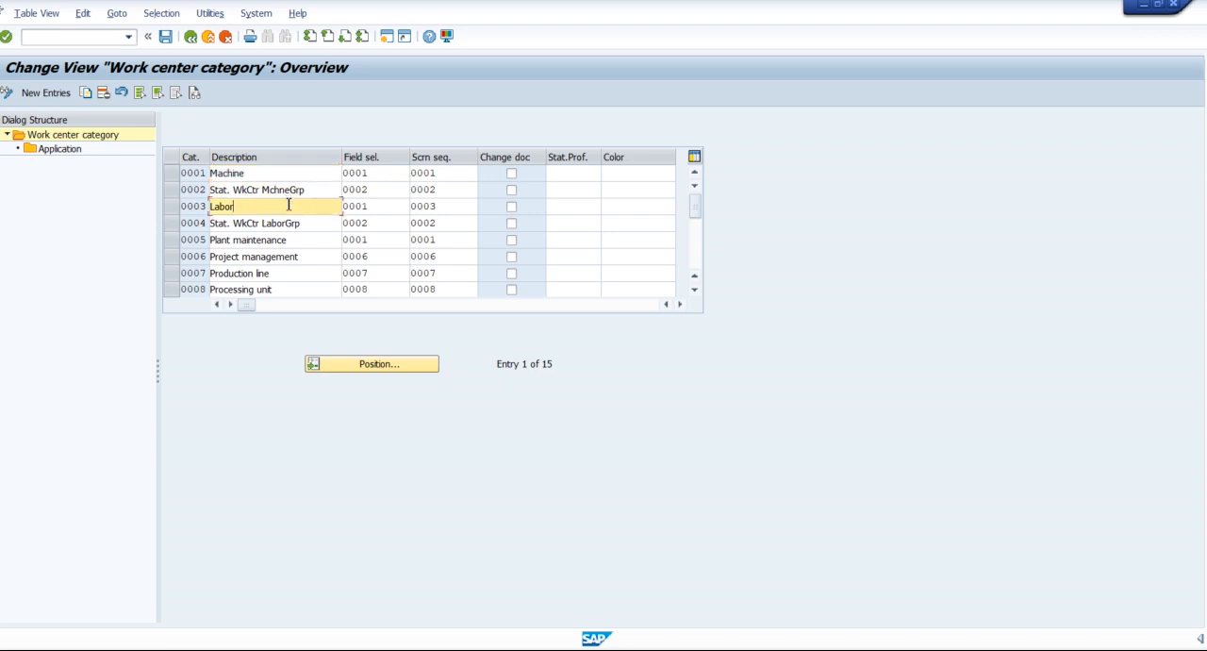
click(288, 177)
click(285, 193)
click(283, 211)
double_click(210, 171)
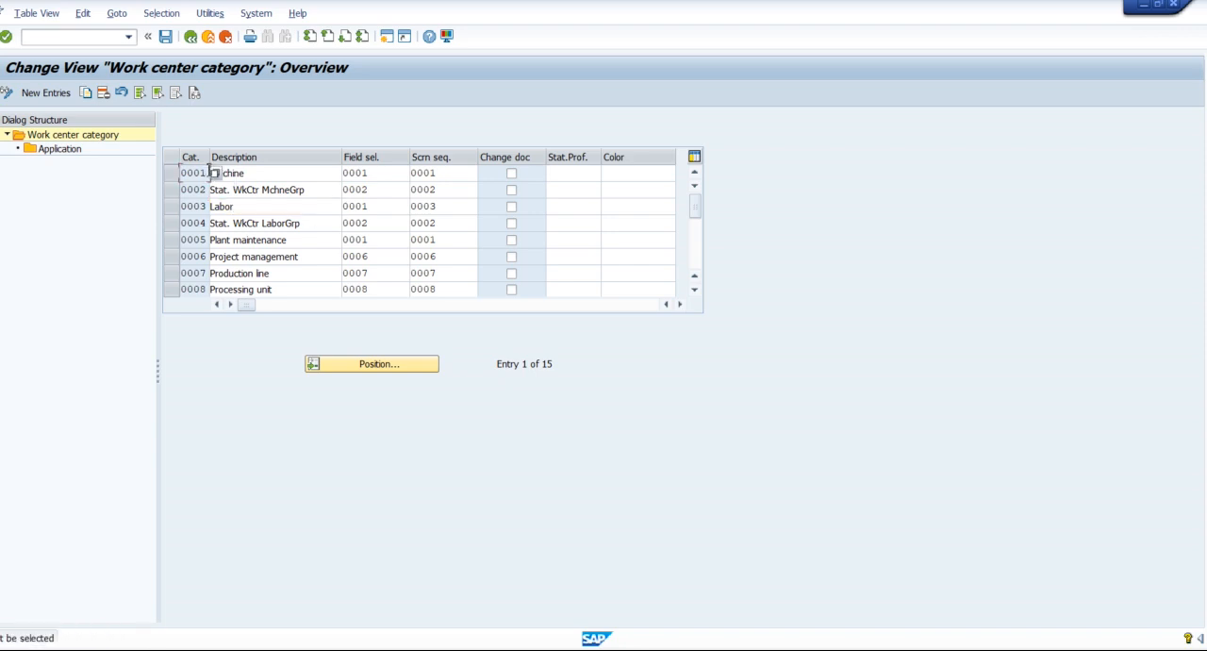
click(254, 176)
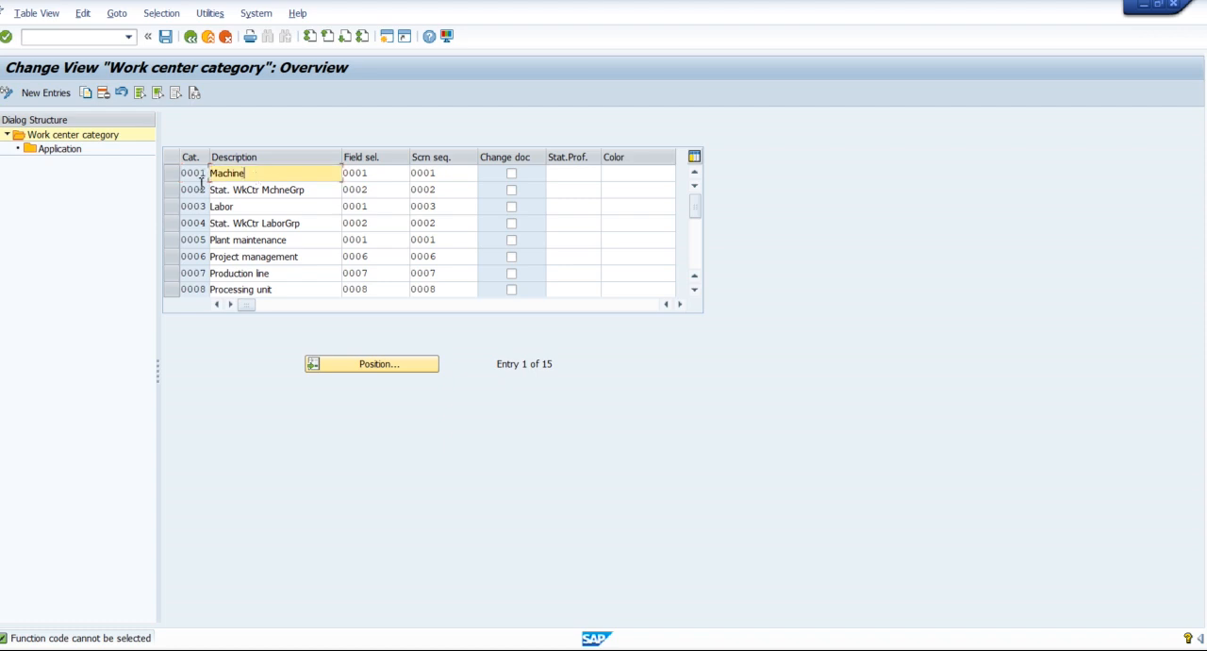
Examine the Machine category's field selection and the reference categories offered for its screen sequence, and return to the implementation guide without changes.
click(387, 172)
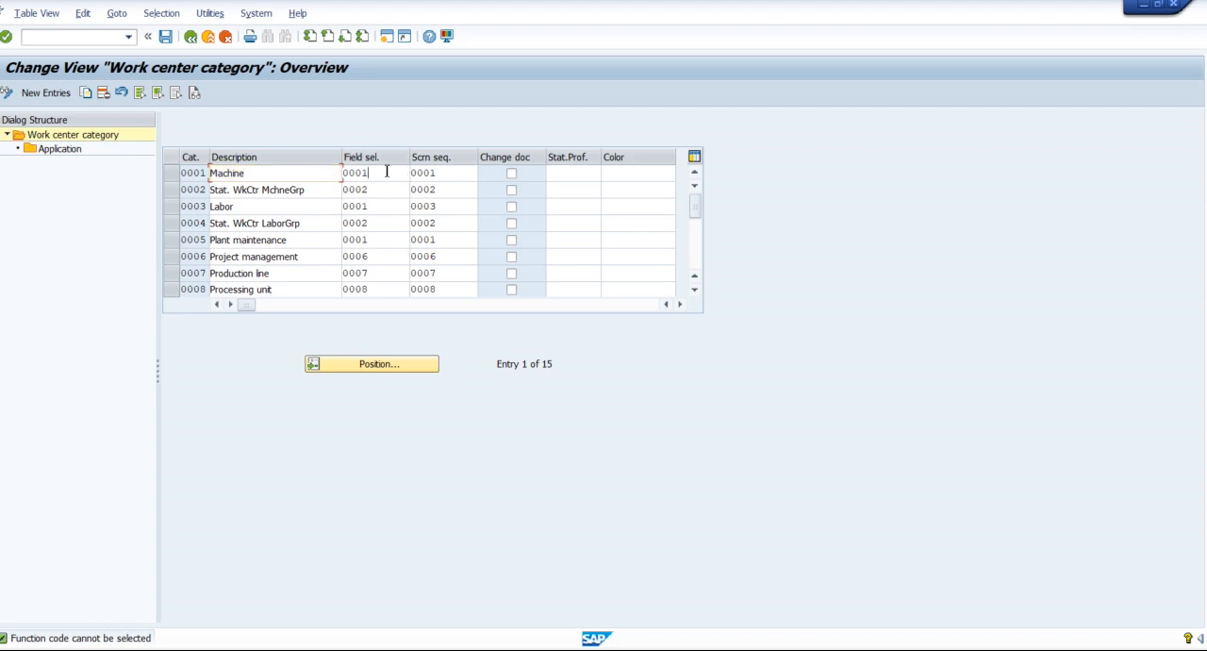
click(471, 176)
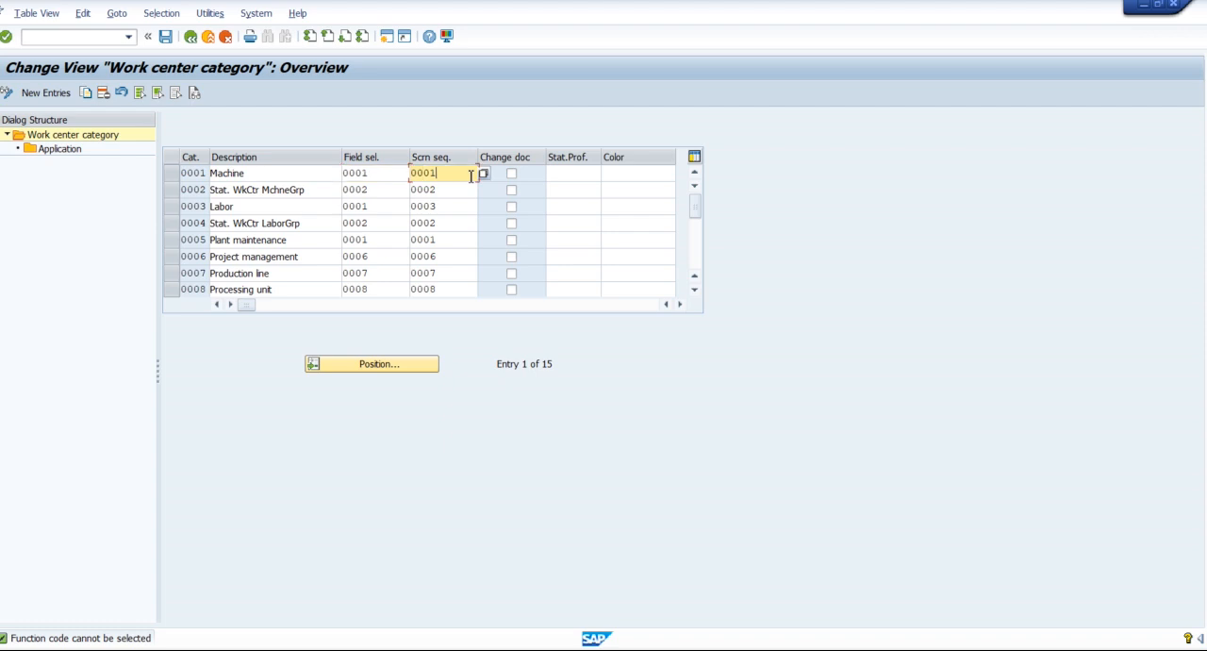
click(382, 173)
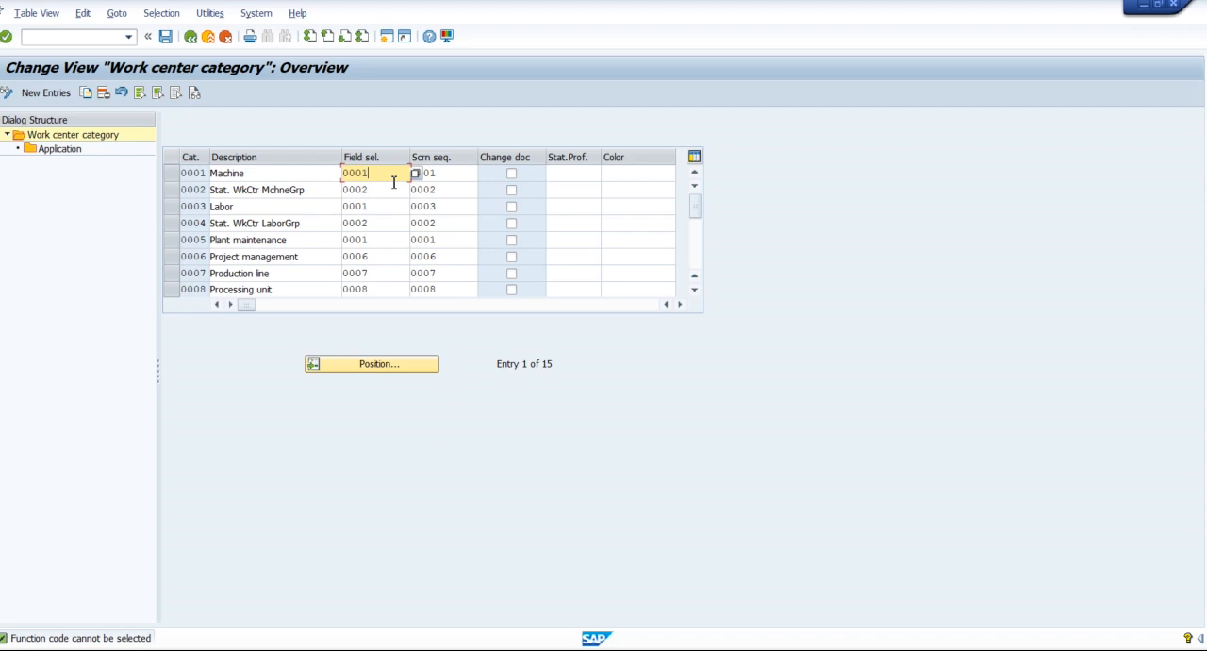
click(452, 175)
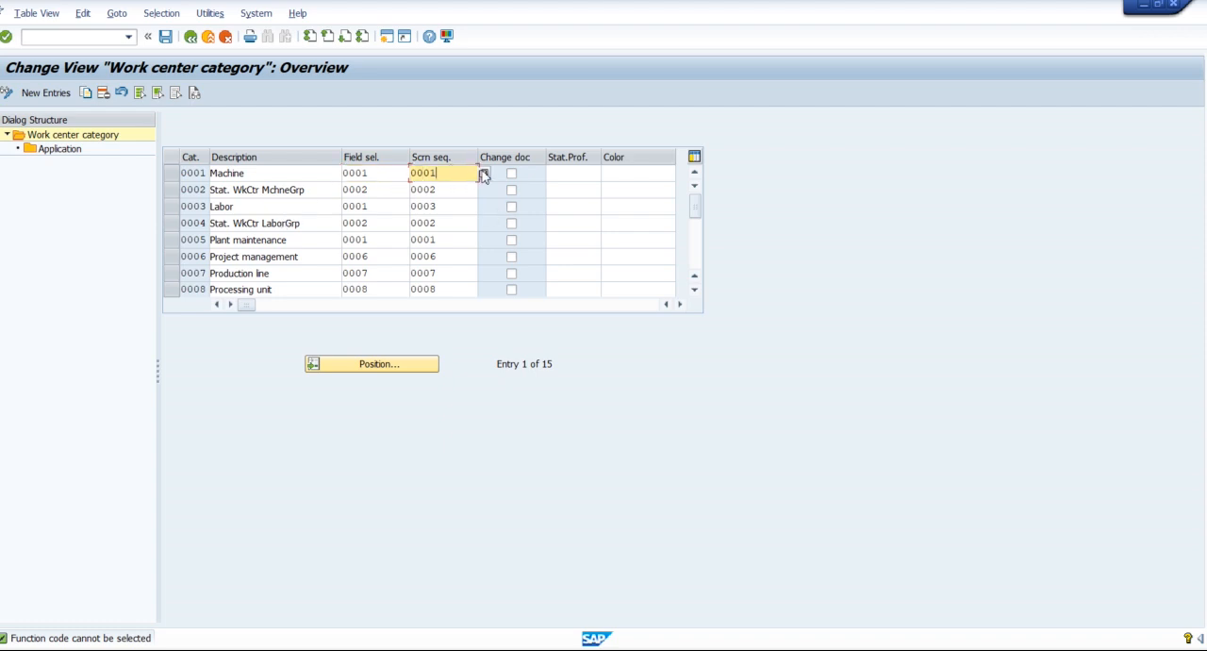
click(485, 176)
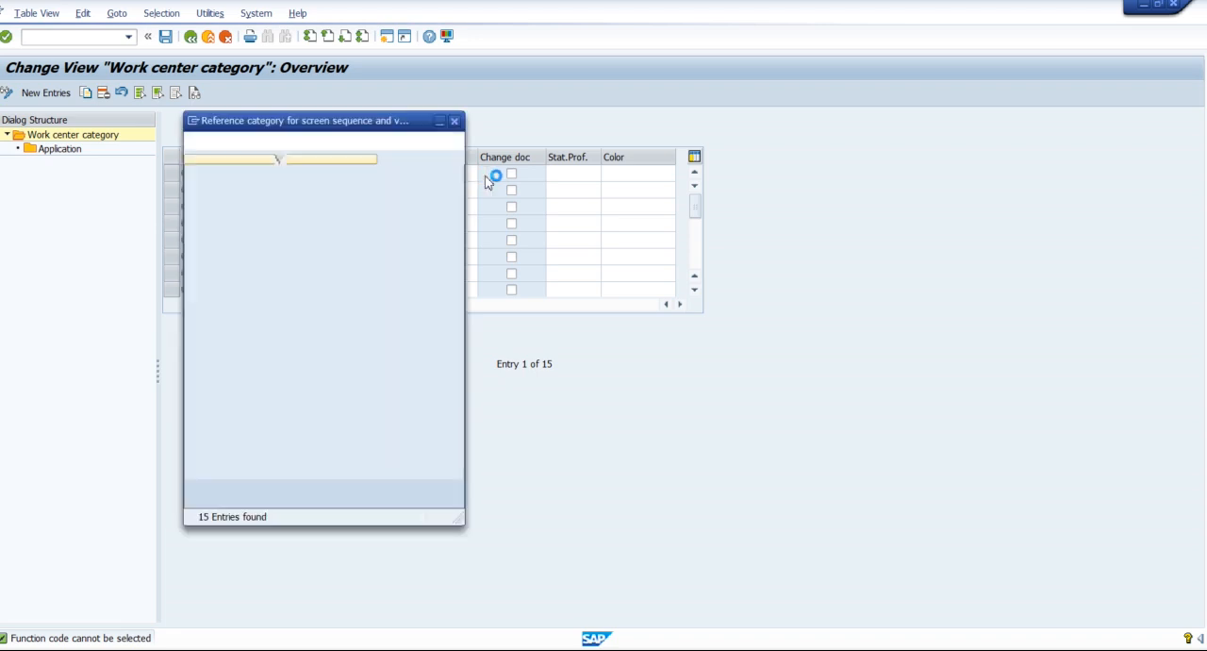
drag(341, 126, 708, 107)
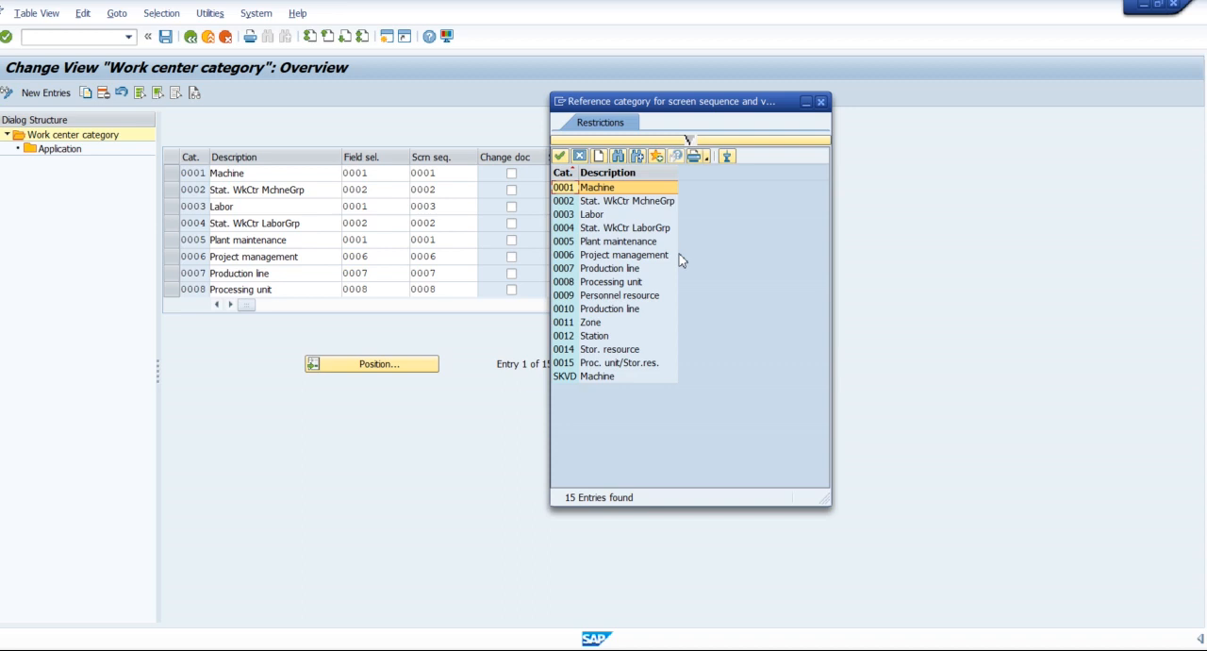
click(822, 101)
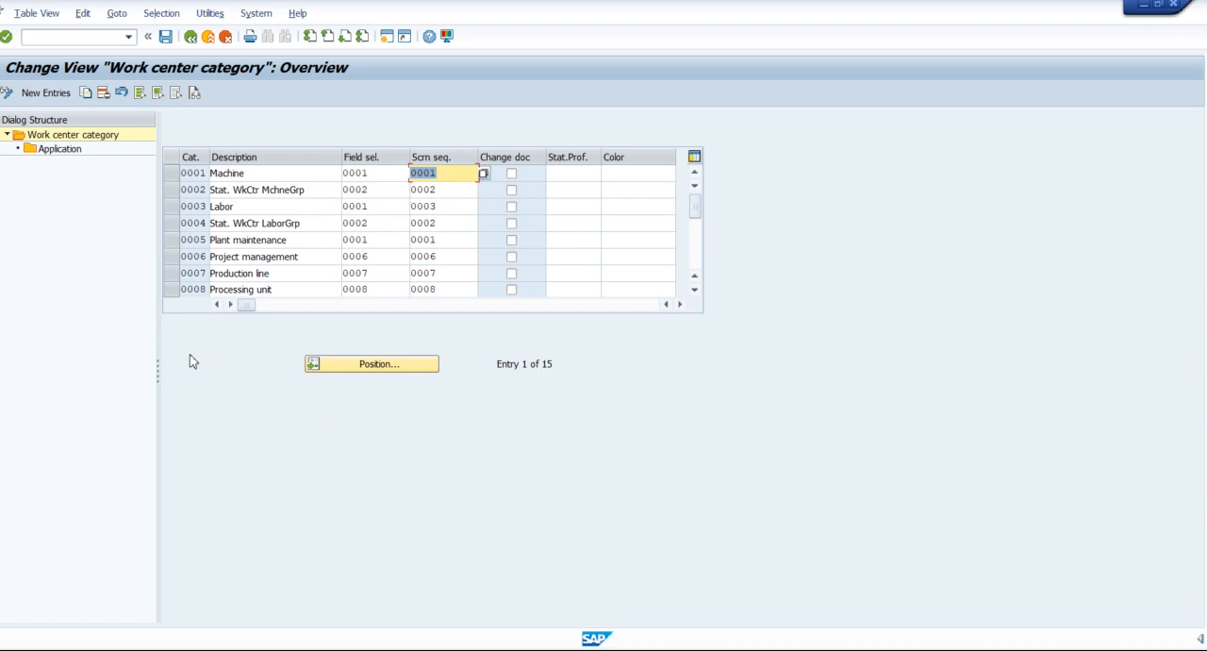
click(190, 38)
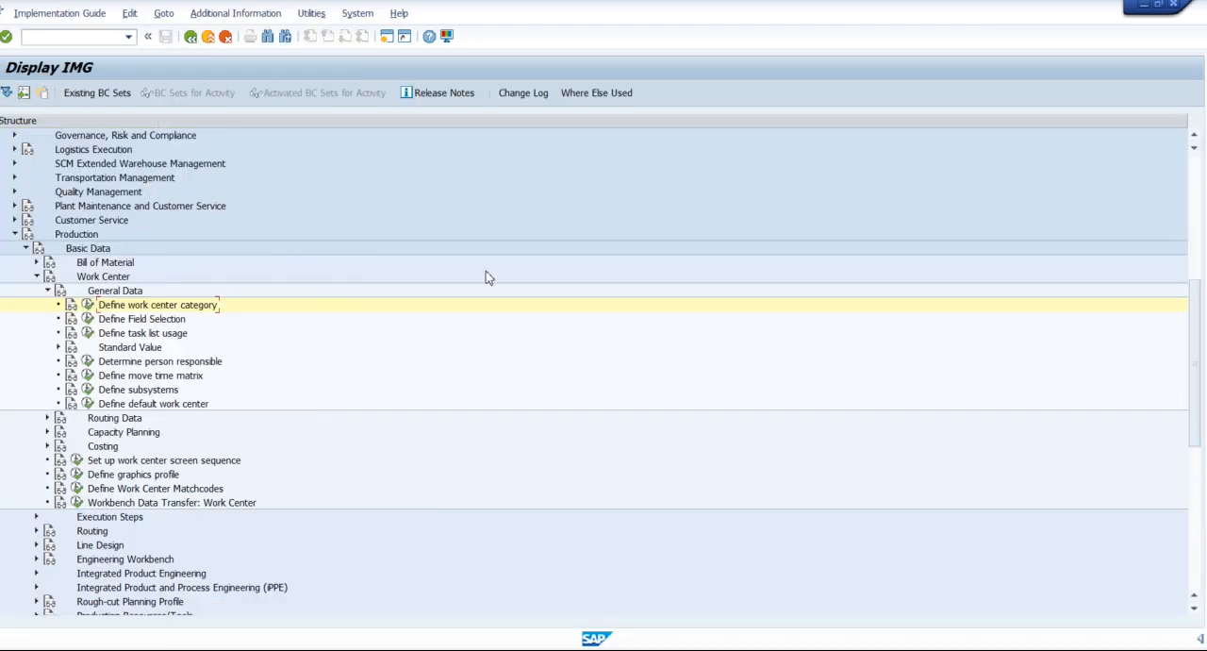
In the work center creation session, open the basic data for HMC001 with category 0002 (Stat. WkCtr MchneGrp), and return to the initial screen.
click(151, 321)
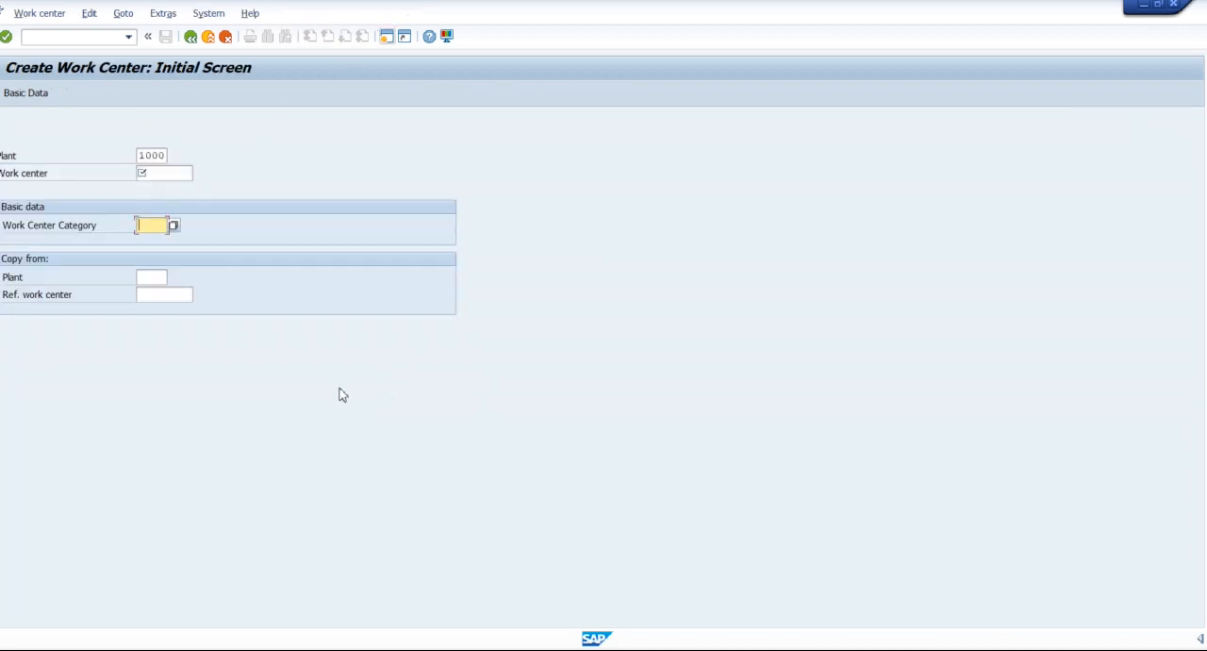
click(174, 226)
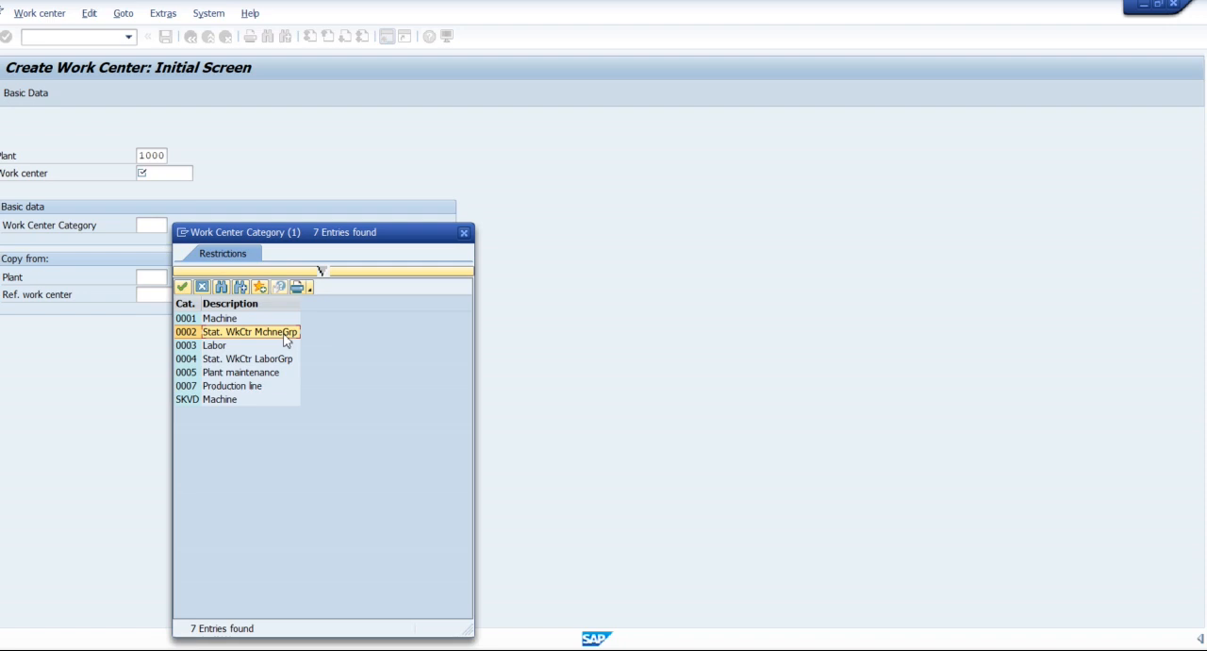
double_click(285, 338)
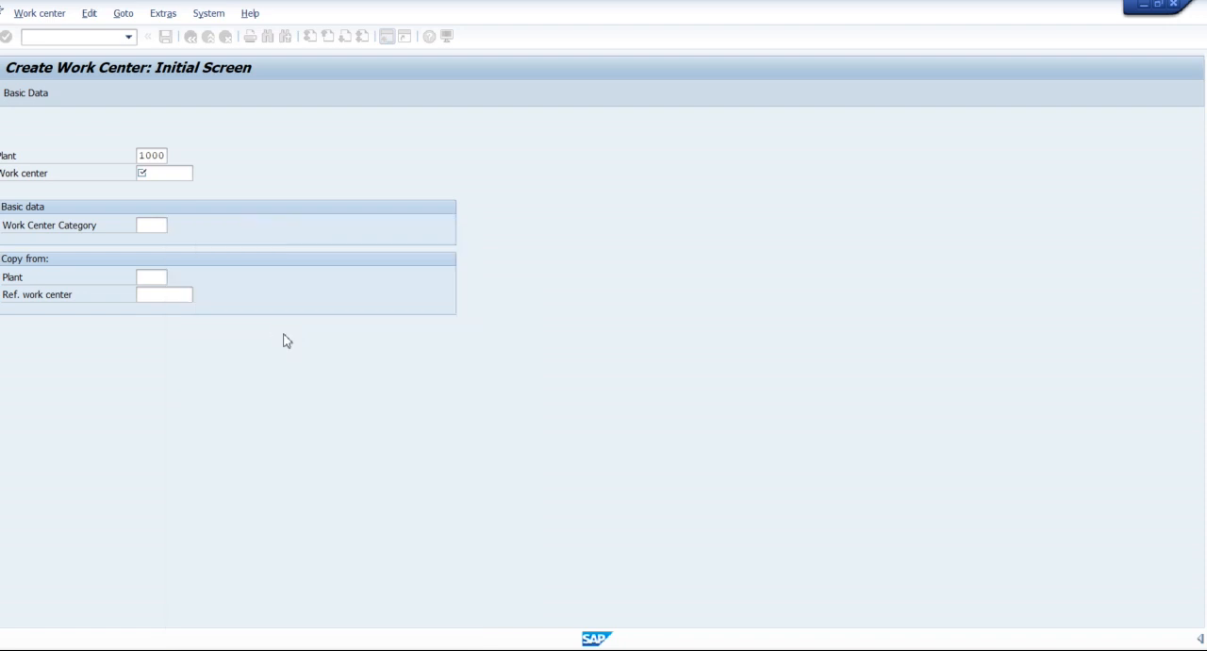
click(162, 173)
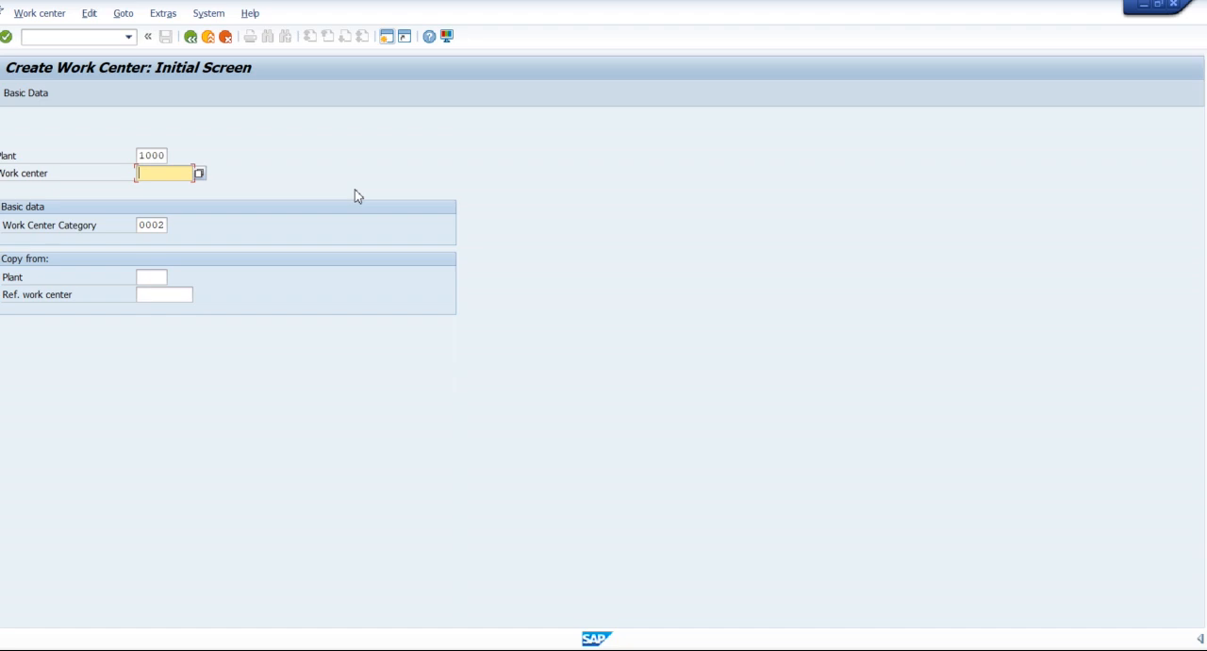
text(HMC001)
key(Return)
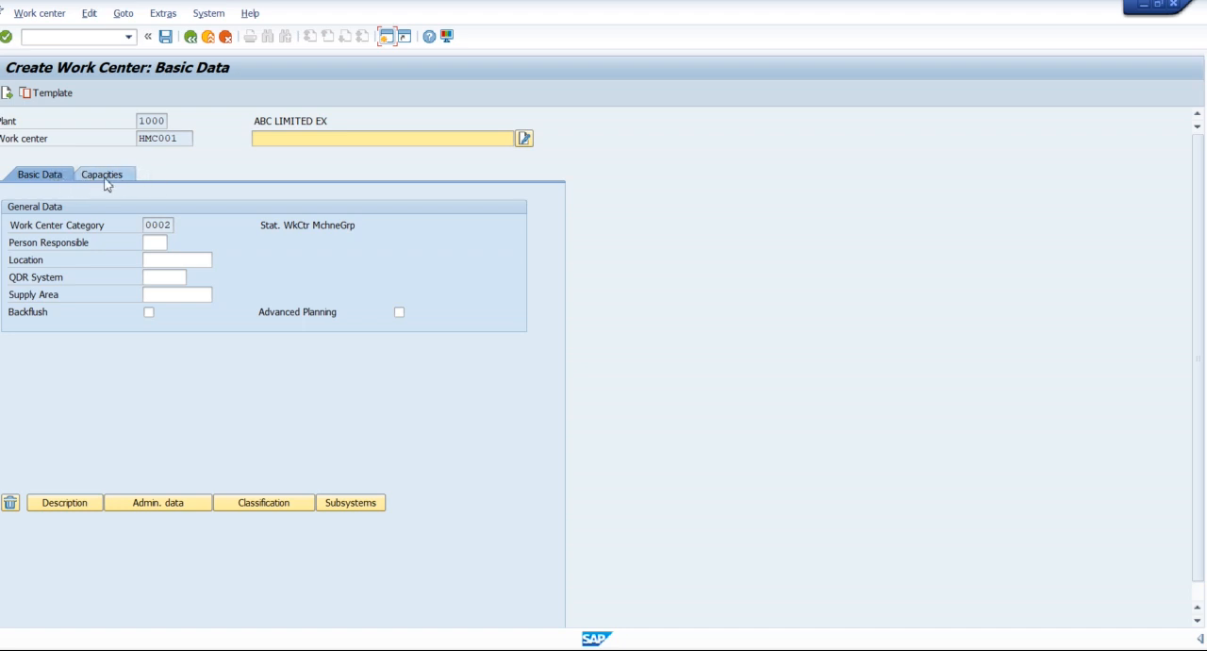
click(190, 36)
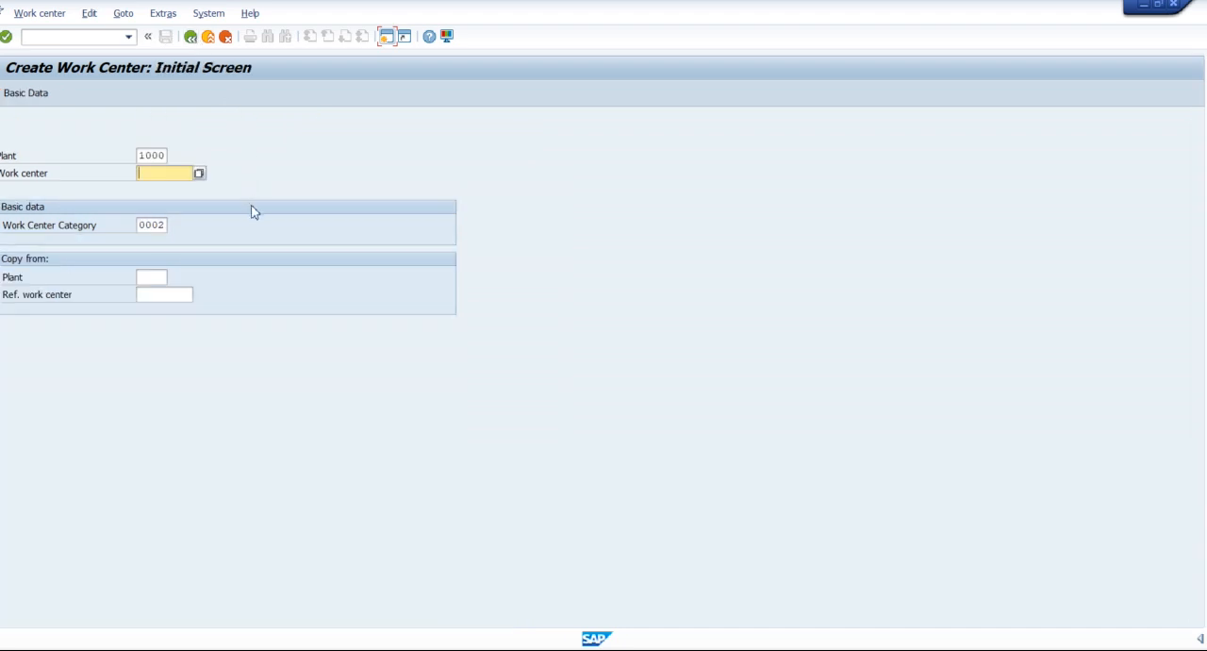
Set the work center category to 0001 (Machine), enter HMC001 as the work center, and proceed to its basic data.
click(166, 225)
click(174, 226)
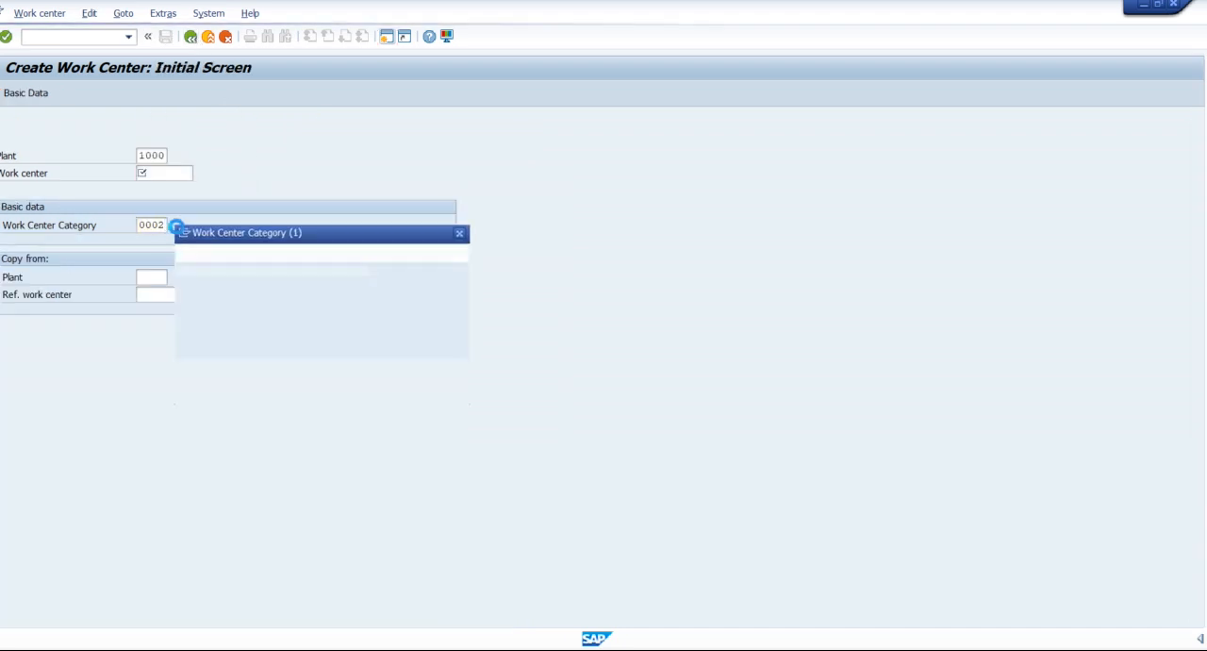
double_click(234, 320)
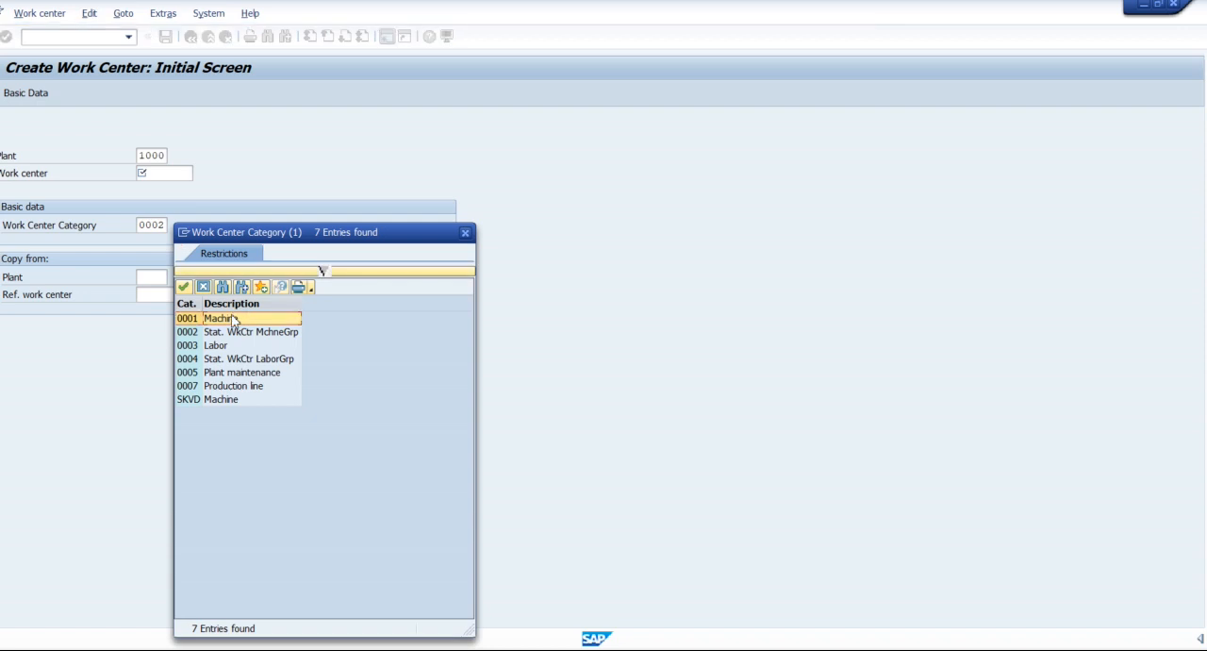
click(166, 174)
text(HMC001)
key(Return)
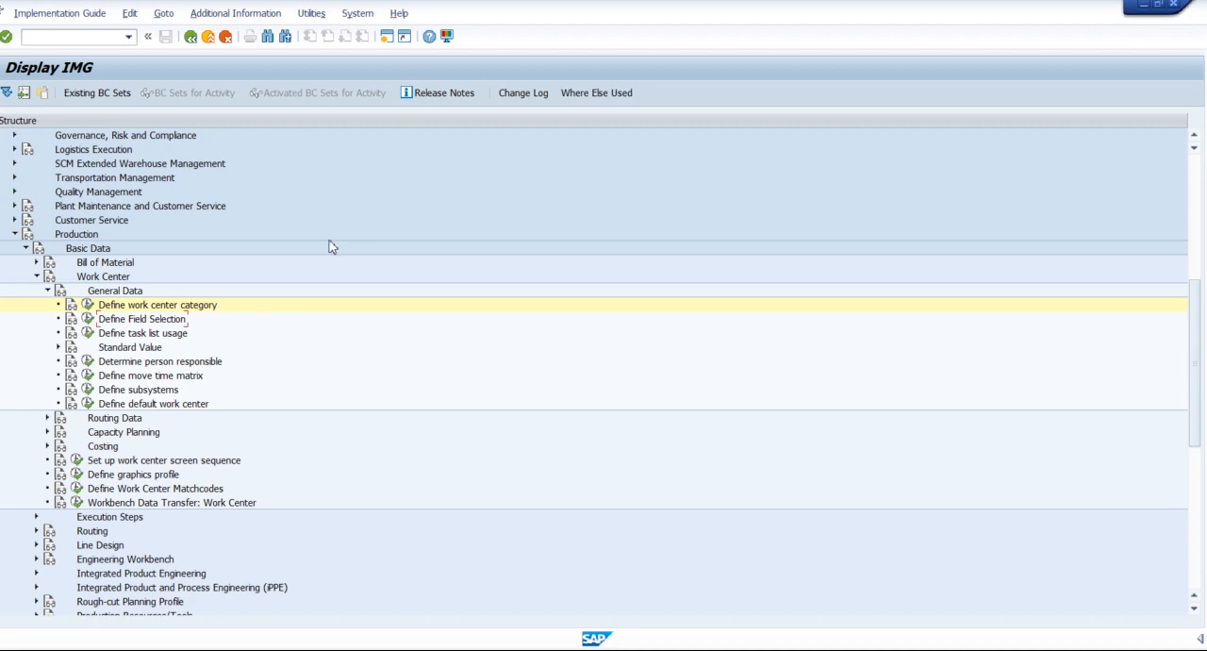
Switch to the implementation guide session, open Define Field Selection, and examine the modifiable fields of the Basic data screen group.
click(163, 323)
click(88, 319)
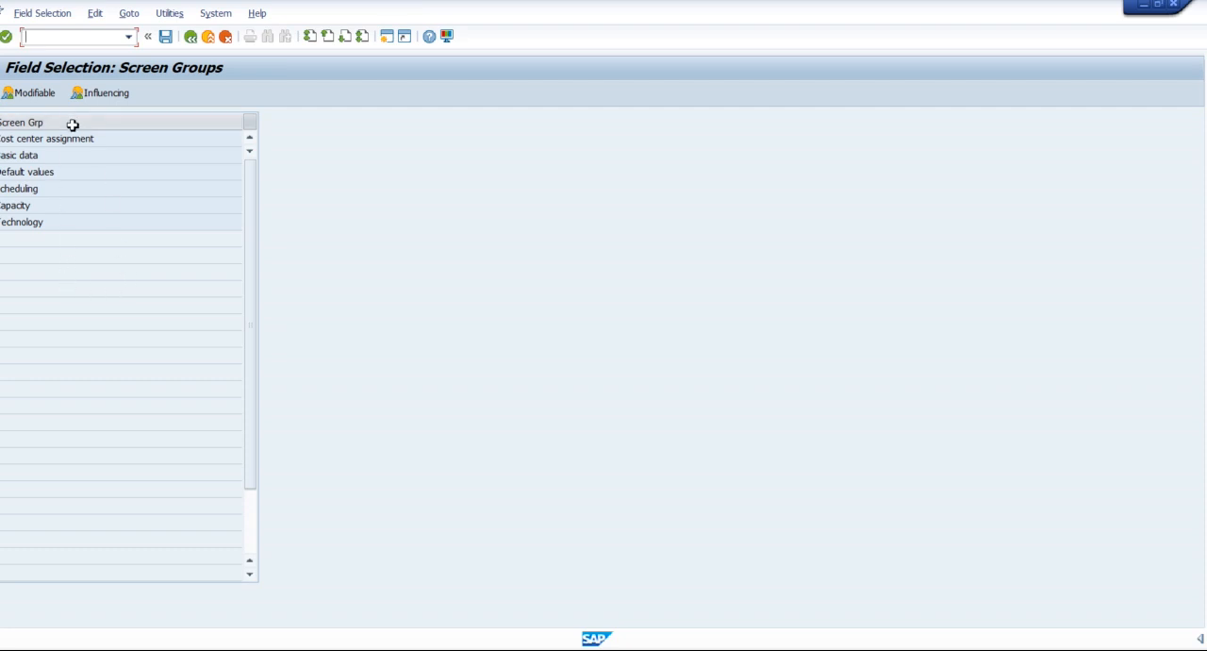
click(50, 156)
click(60, 207)
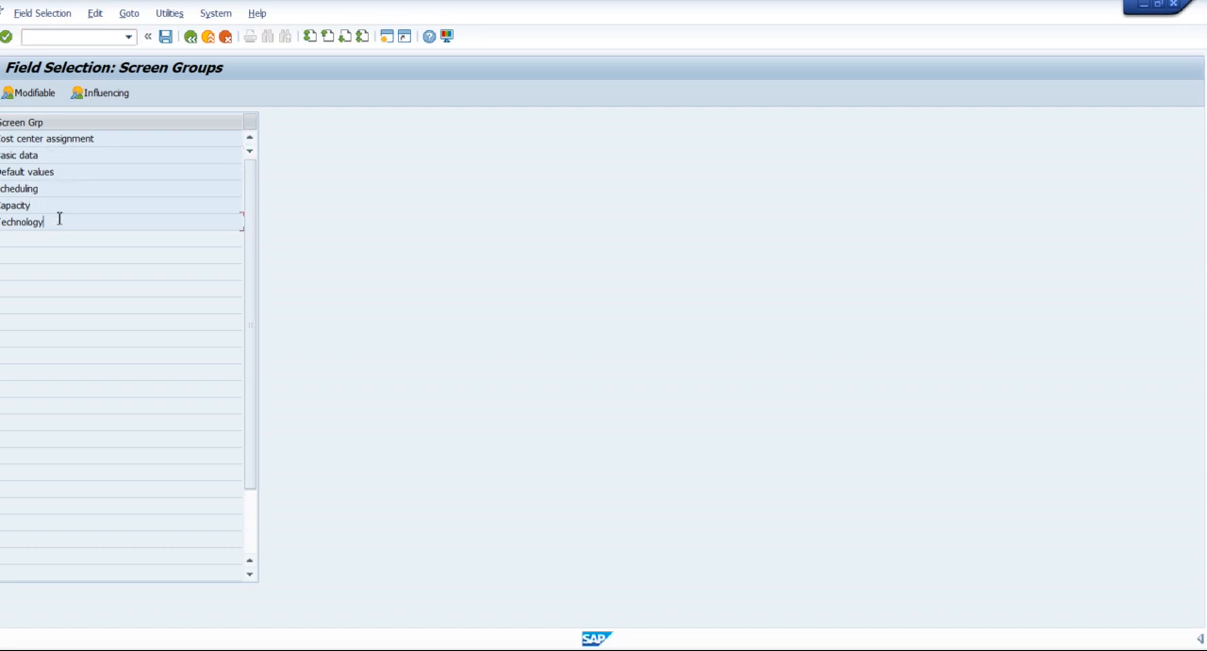
click(56, 156)
double_click(49, 155)
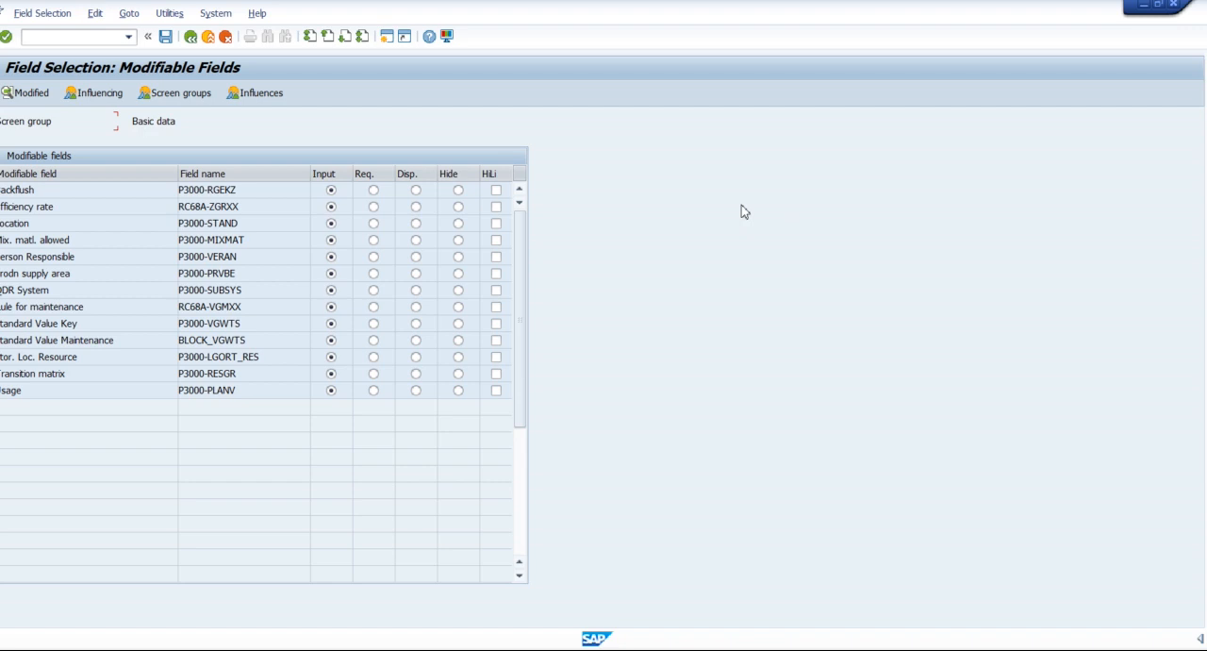
click(193, 40)
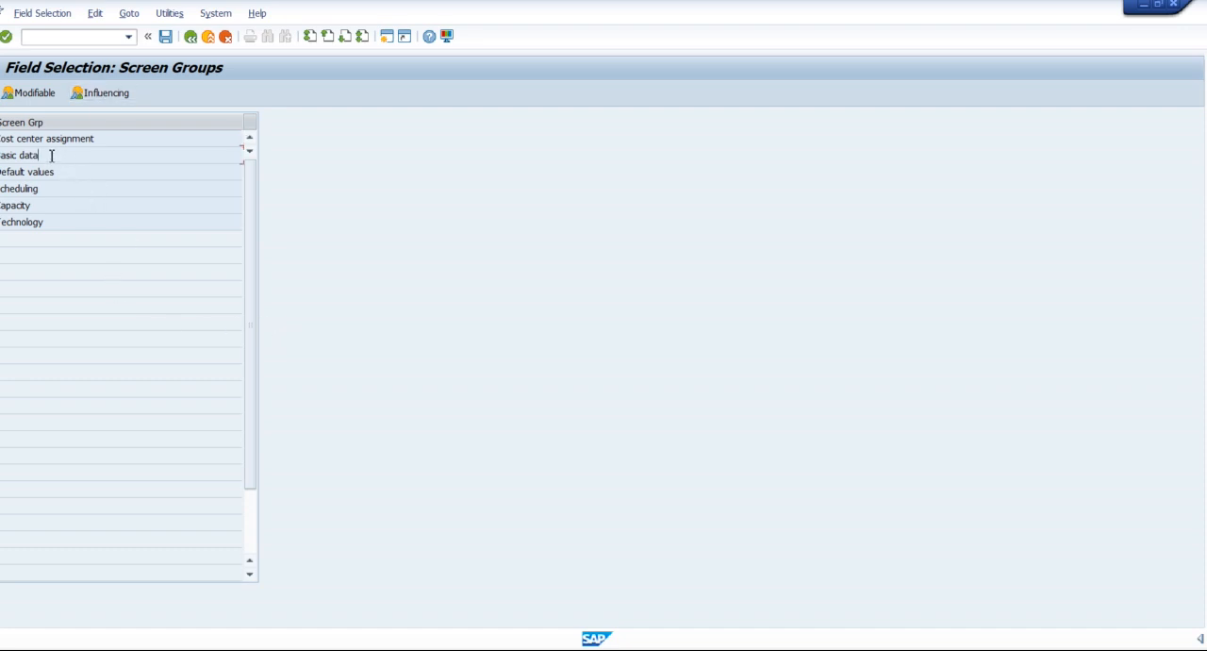
Examine the modified fields for the influencing field Field selection in the Basic data screen group, and return to the implementation guide.
click(106, 95)
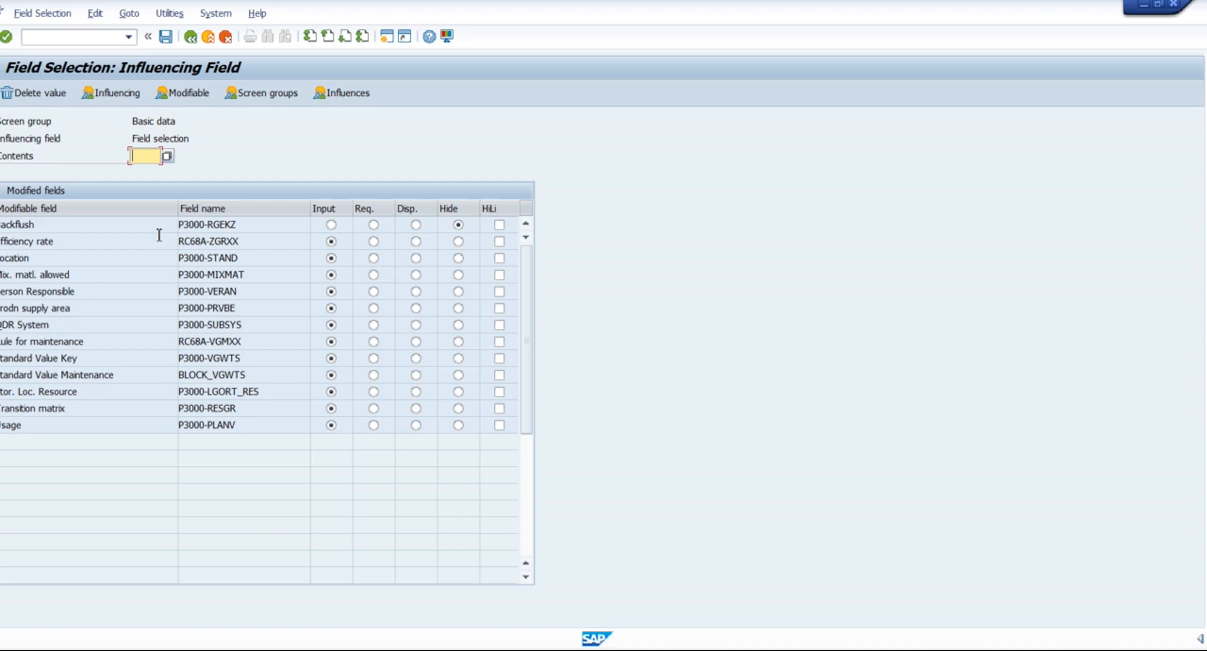
click(260, 93)
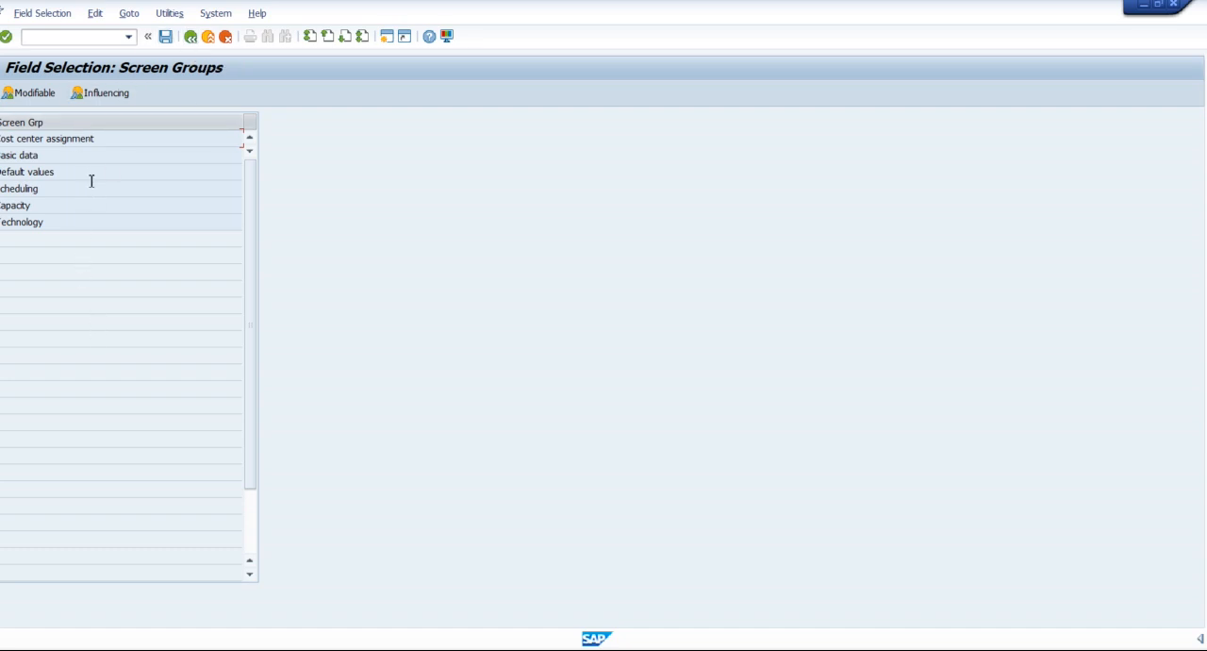
click(192, 38)
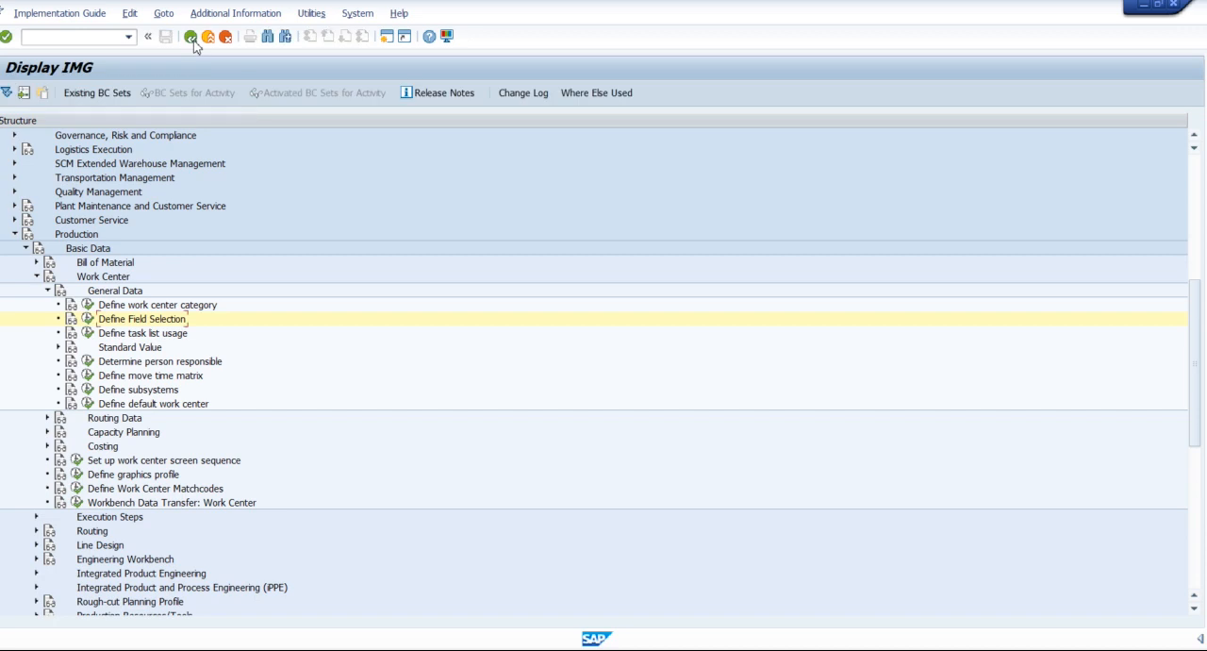
Reopen Define Field Selection and examine the modifiable fields and the list of all influences for the Cost center assignment screen group.
click(87, 319)
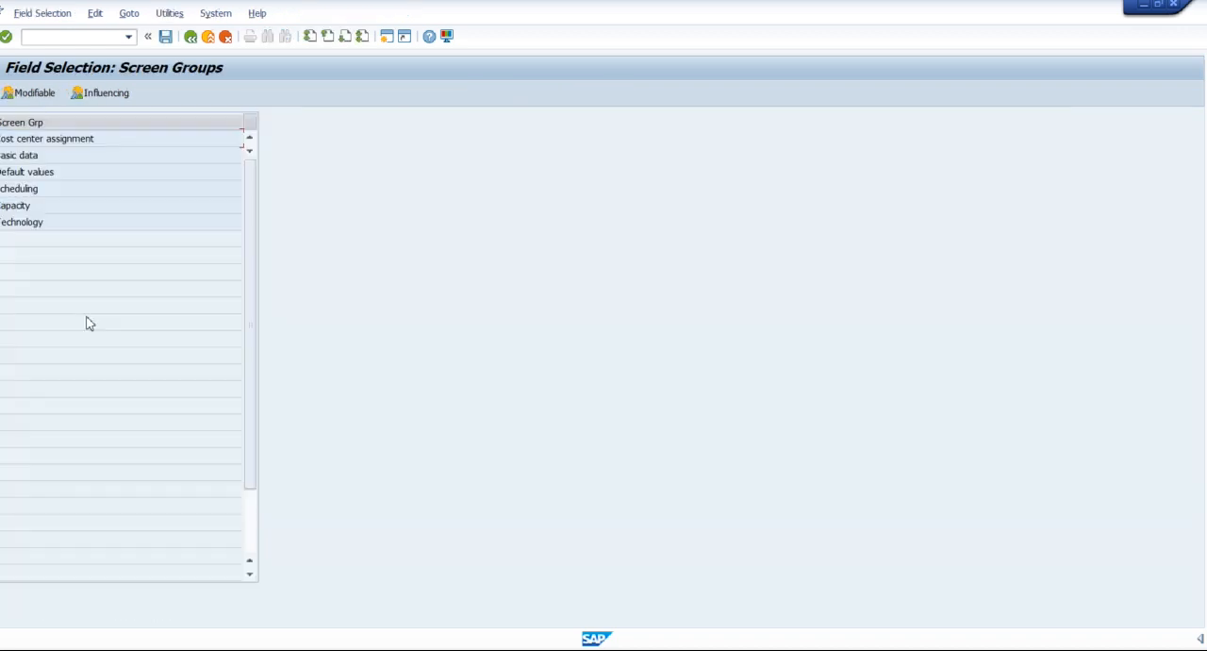
click(41, 96)
click(38, 97)
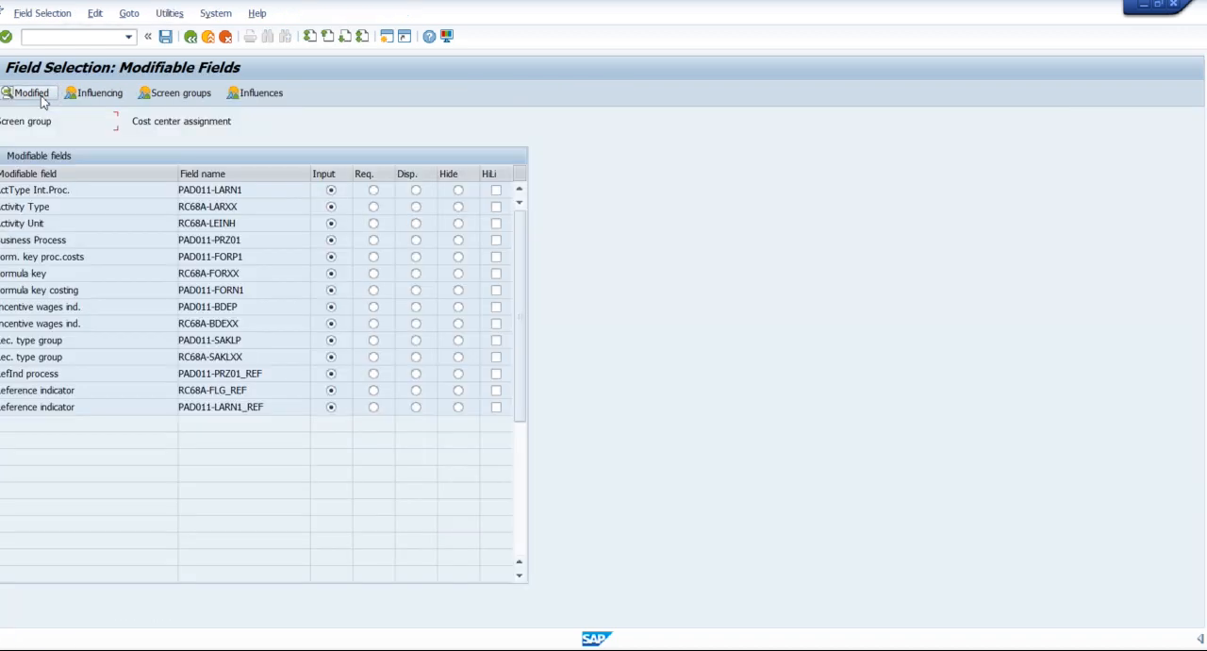
click(256, 97)
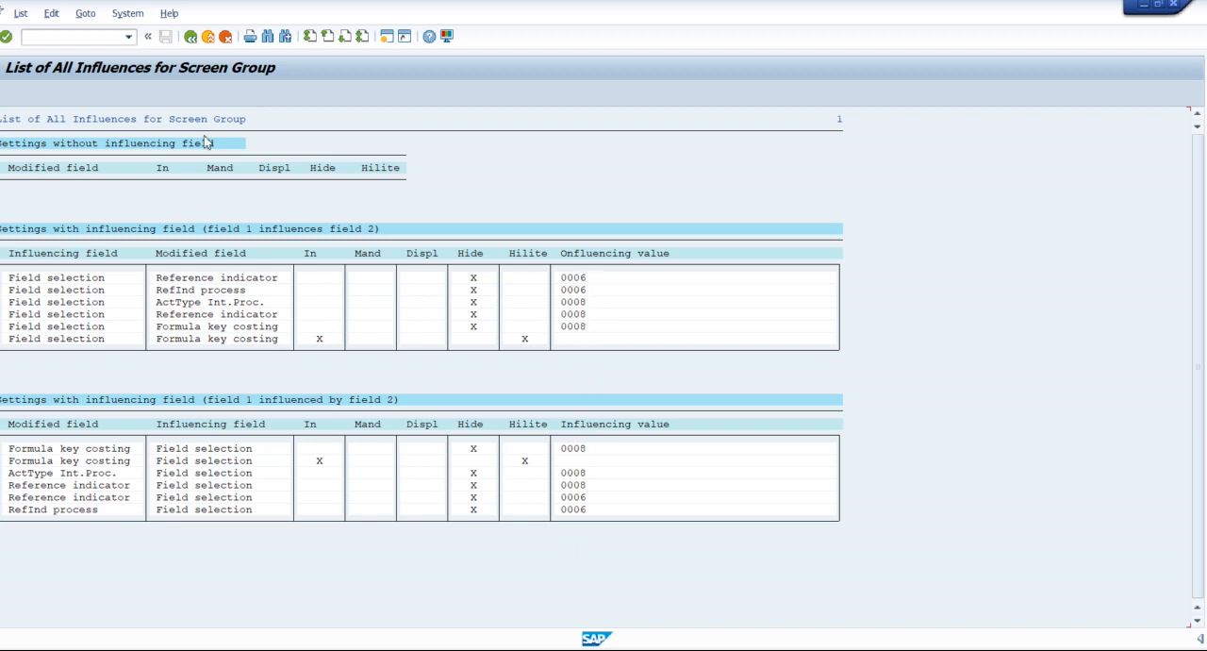
click(191, 37)
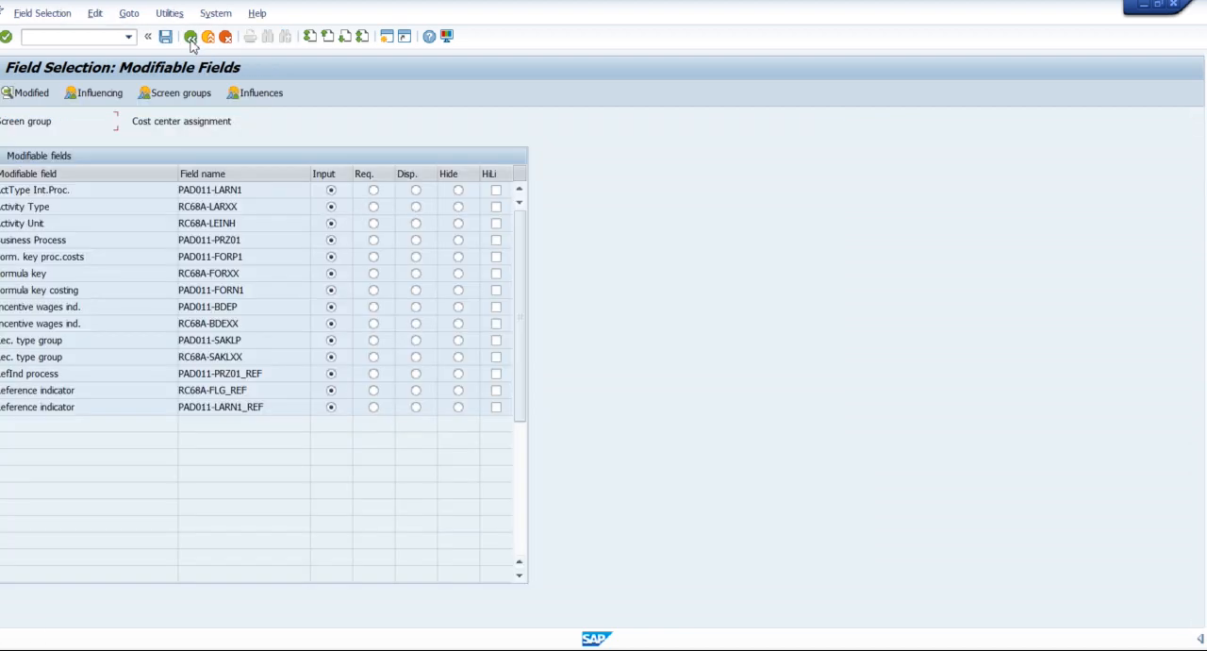
click(191, 38)
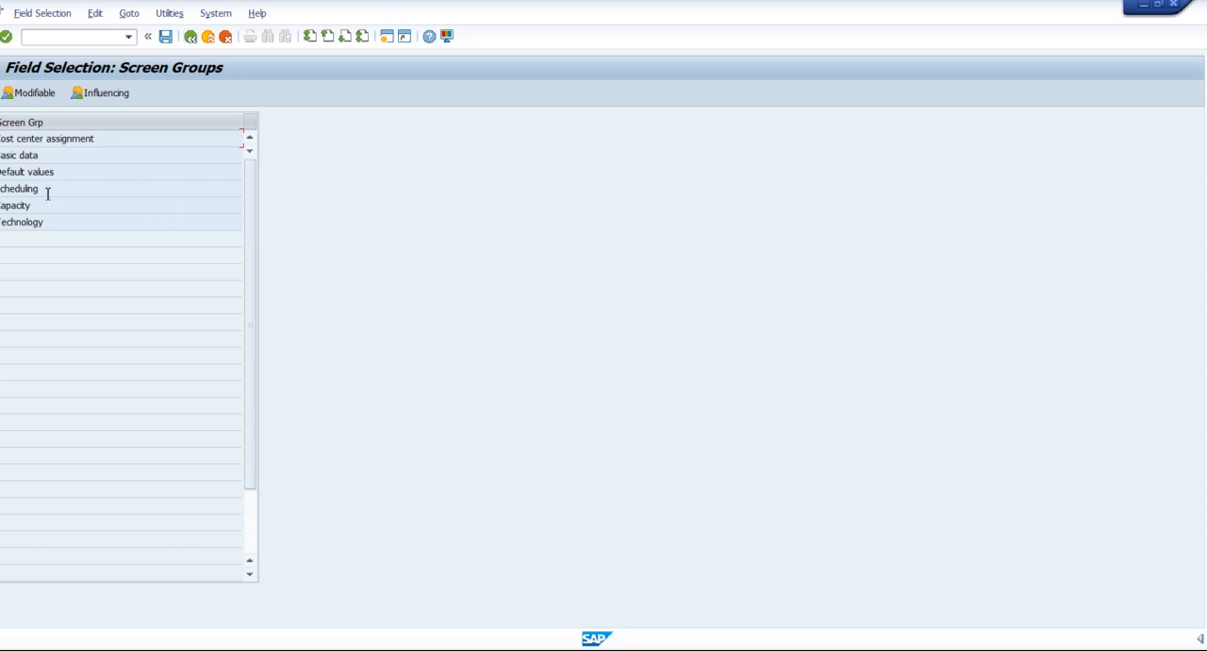
Examine the influencing field settings and the list of all influences for the Scheduling screen group.
click(103, 93)
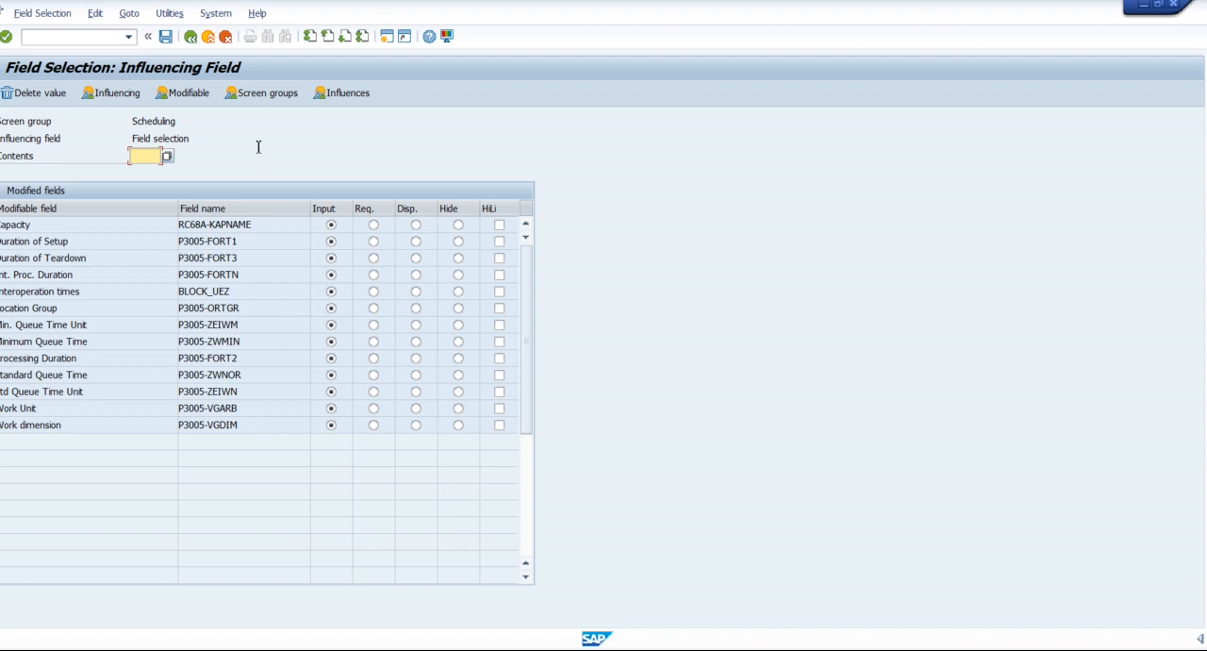
click(346, 93)
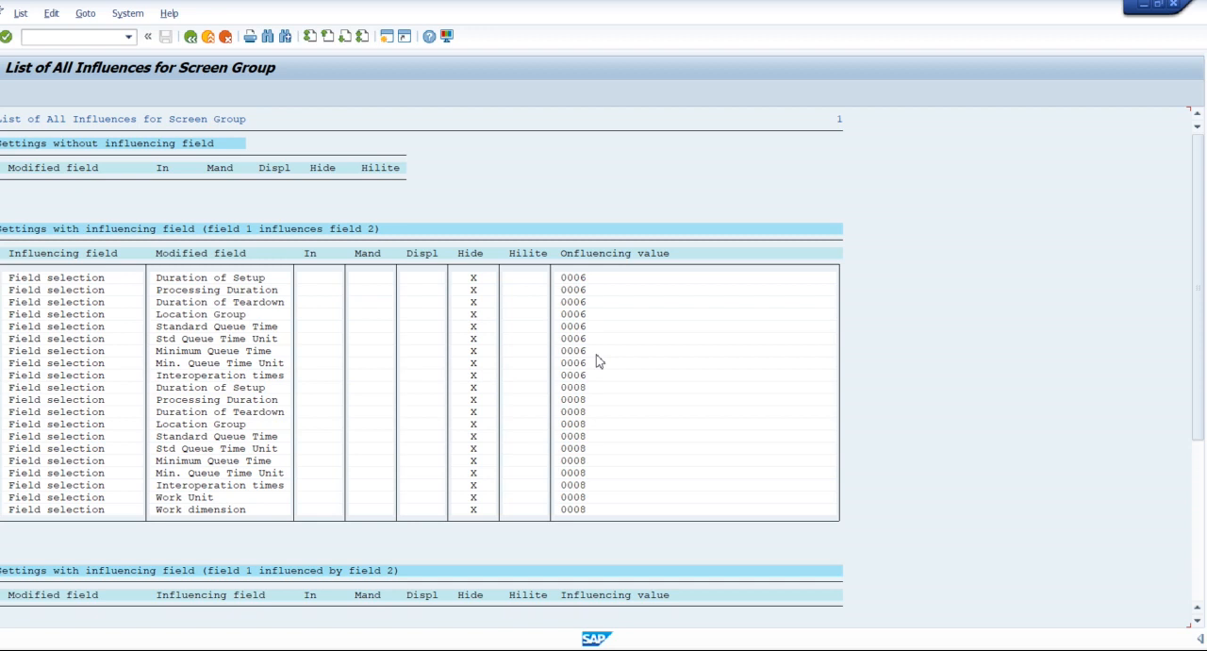
Examine the work center categories available as contents for the Scheduling group's influencing field, and leave the field selection.
click(191, 38)
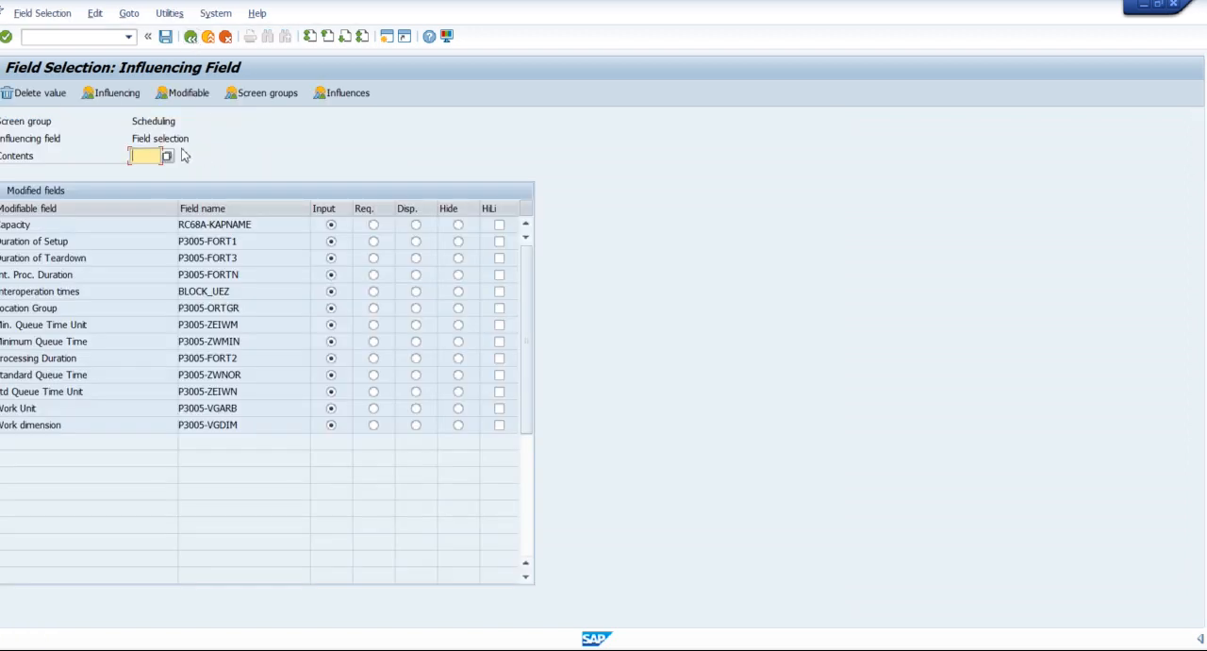
click(167, 155)
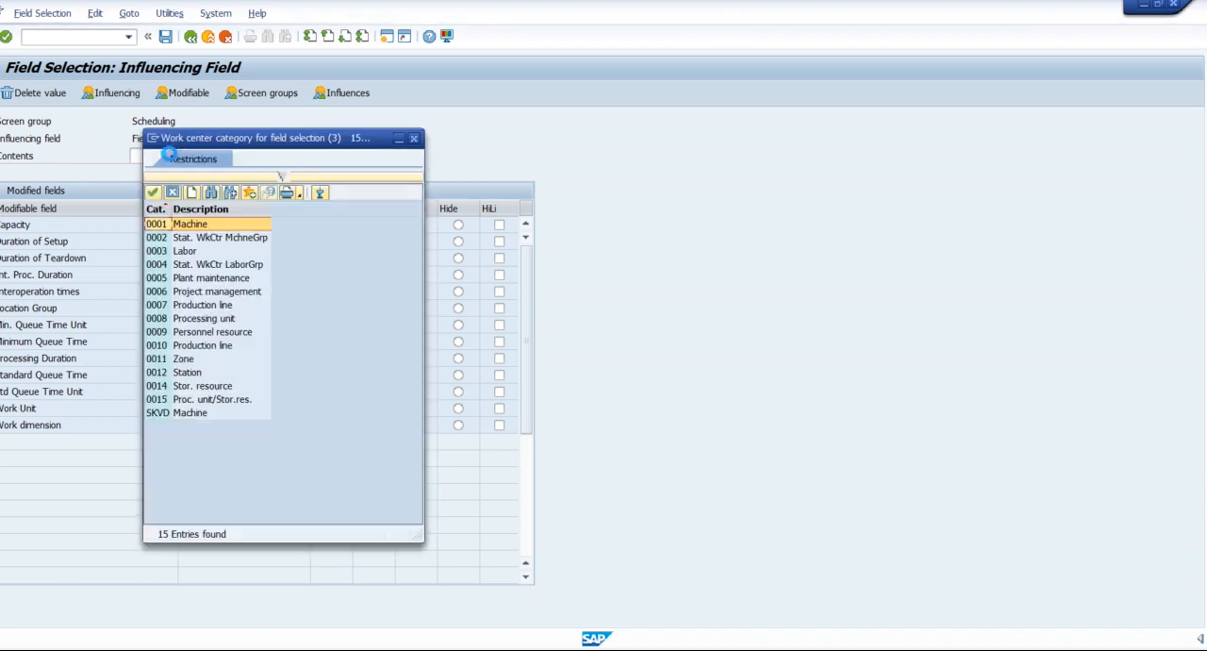
drag(234, 147, 683, 109)
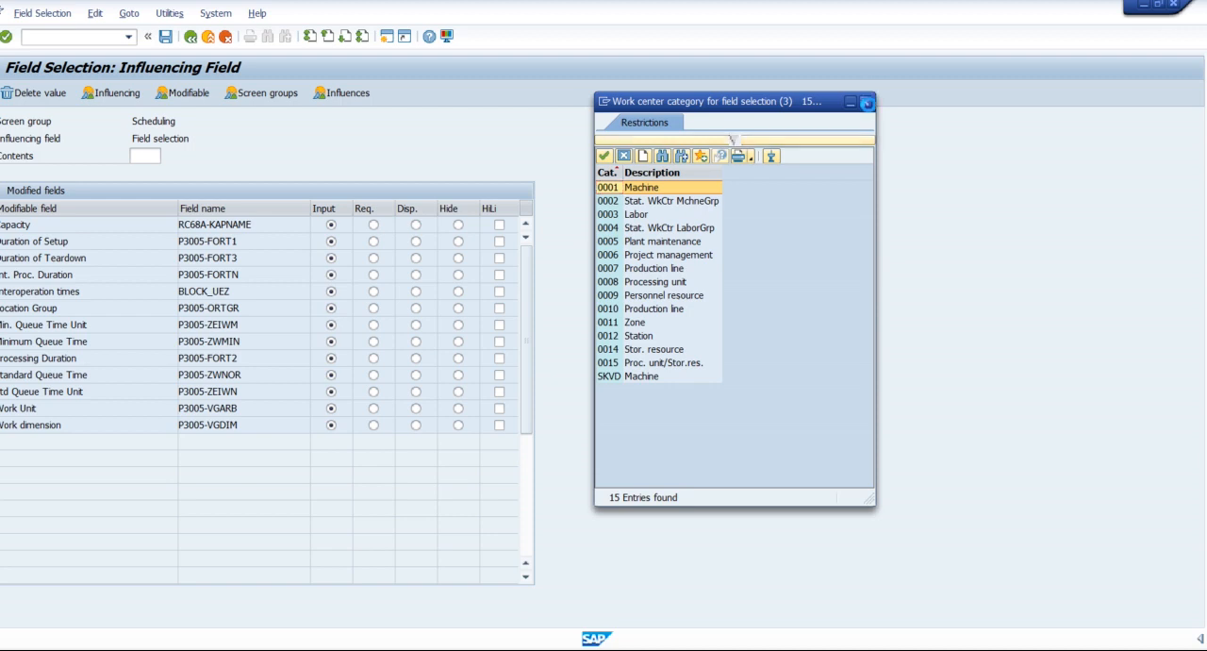
click(865, 101)
click(190, 37)
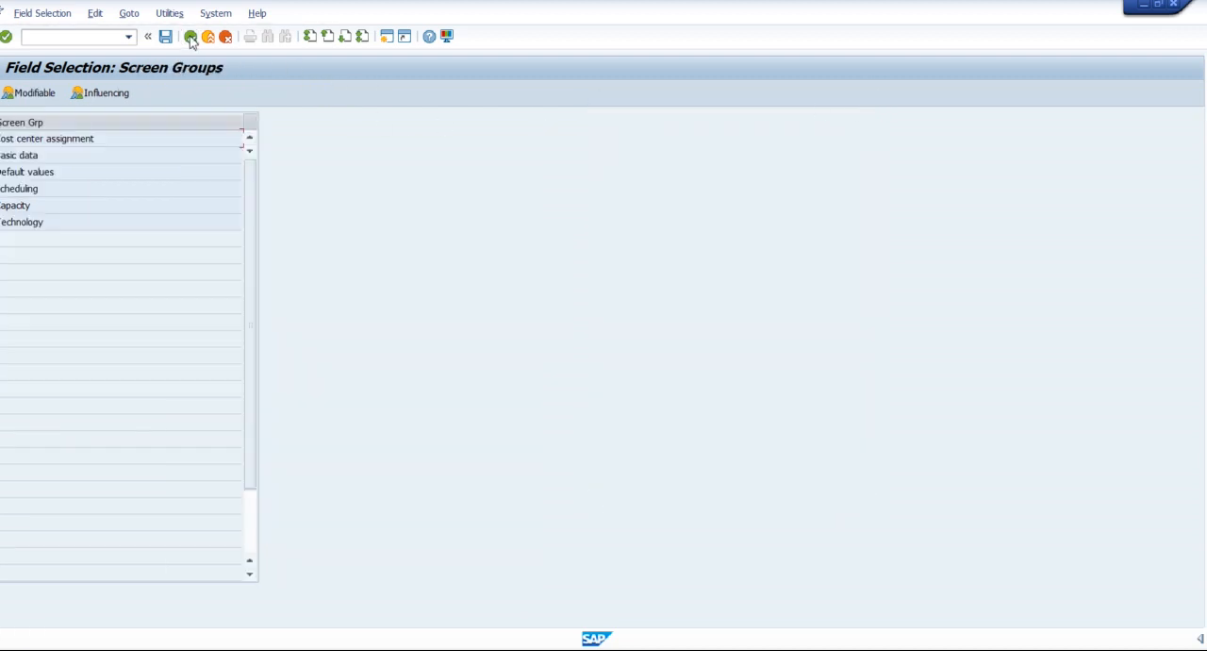
click(191, 37)
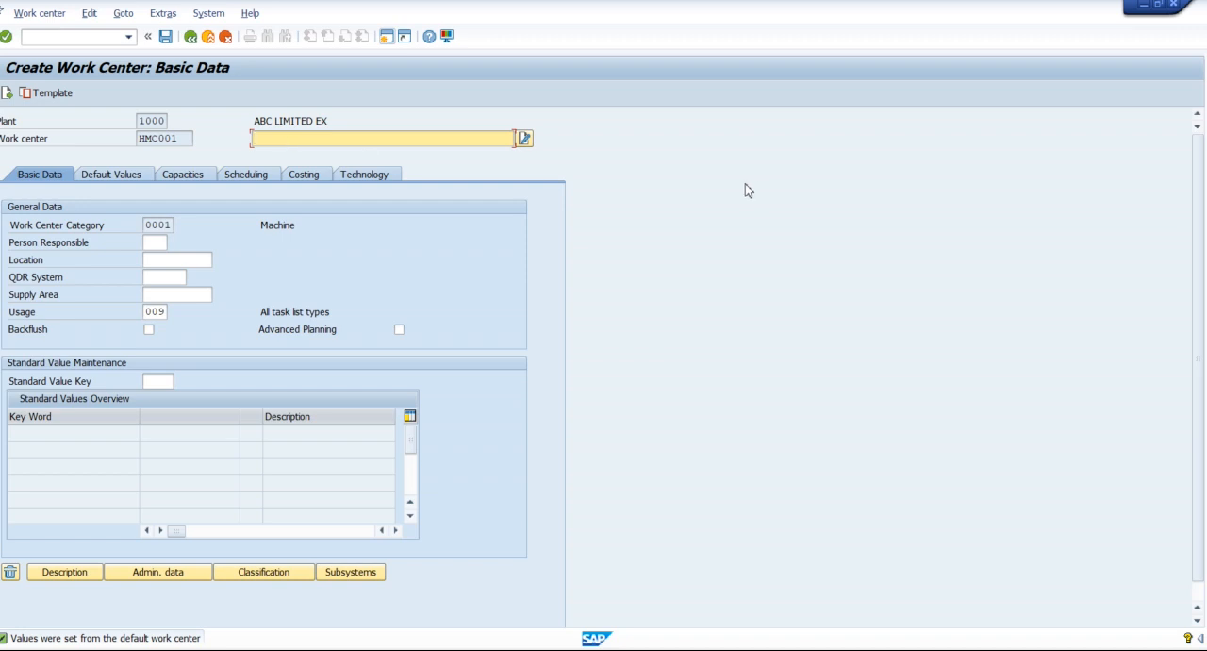
Enter HMC WORK CENTER as the description of work center HMC001 and check its work center category.
text(HMC WORK CENTER)
drag(9, 224, 101, 225)
click(149, 224)
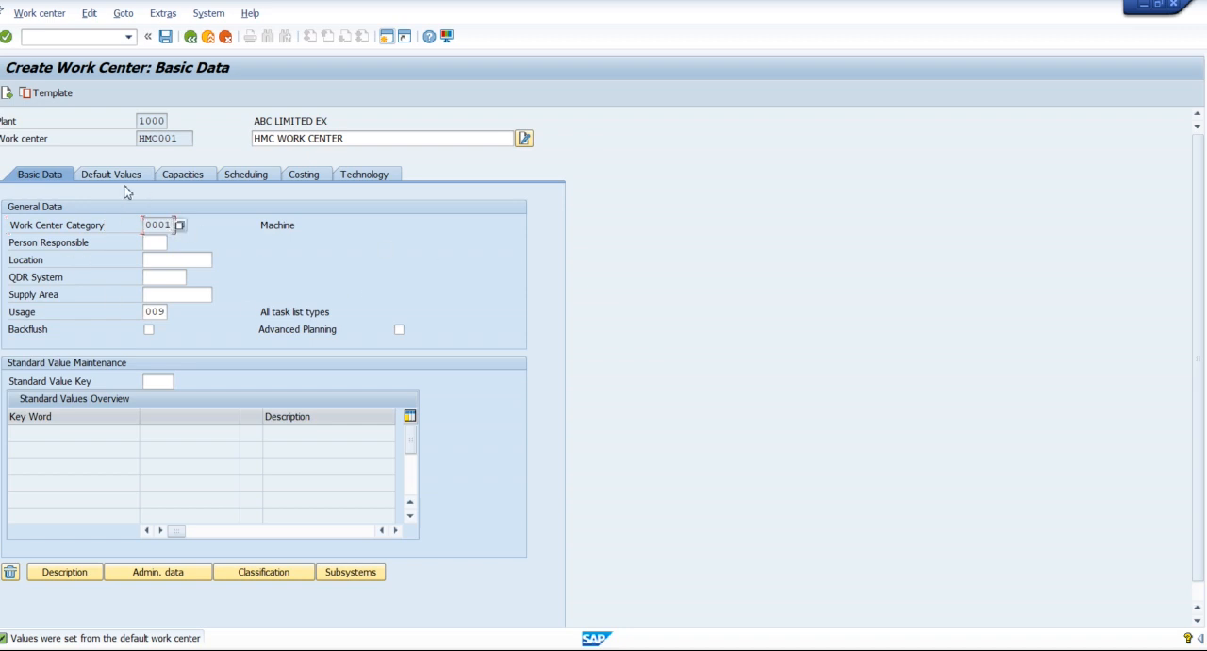
Check the Person Responsible field, switch to the implementation guide session, and open Determine person responsible.
drag(9, 241, 93, 247)
click(98, 250)
click(190, 136)
click(157, 242)
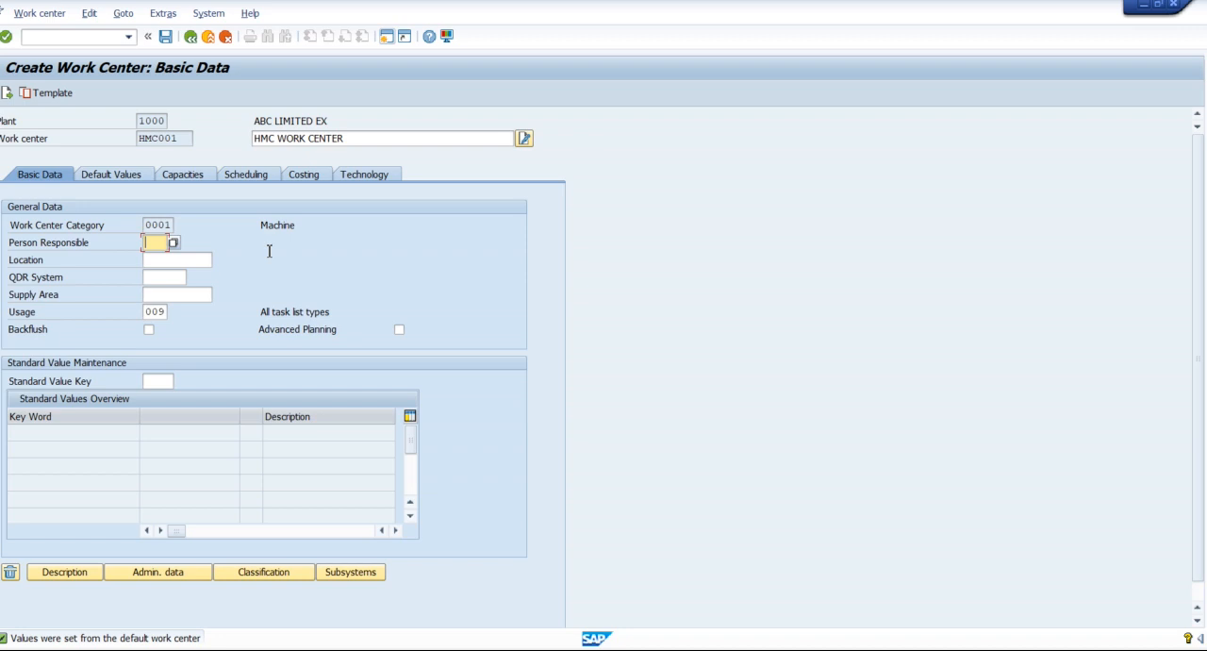
key(alt+Tab)
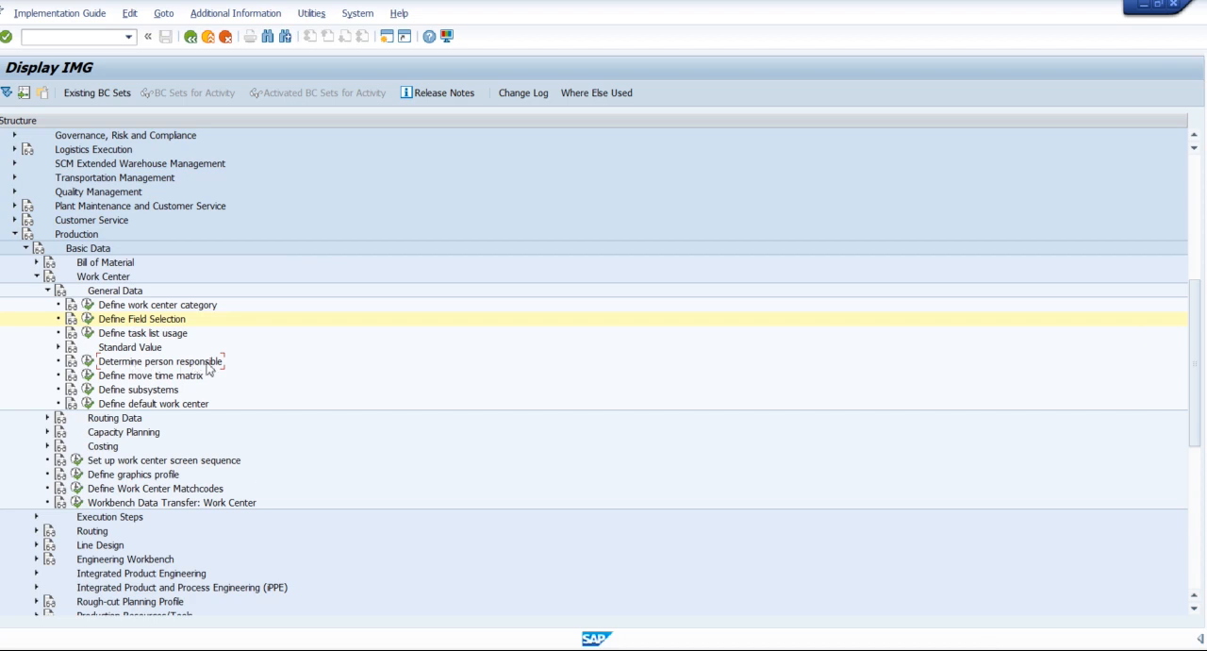
click(89, 363)
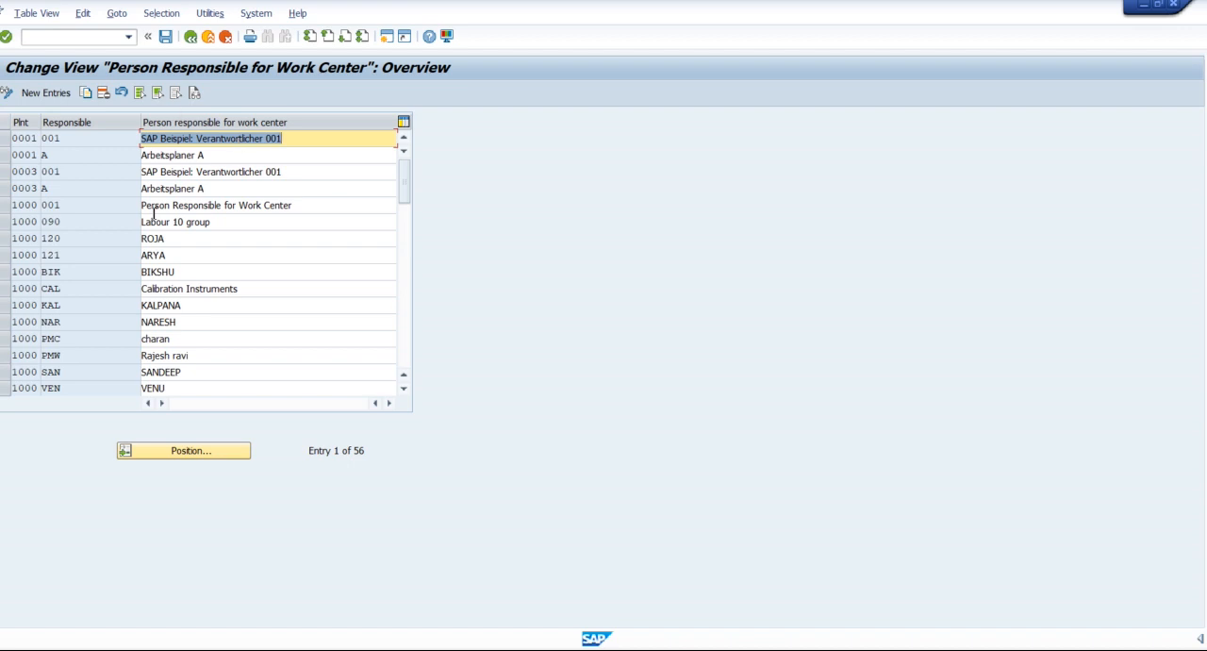
Start a new person responsible entry for plant 1000 and enter the person's three-letter code.
click(49, 96)
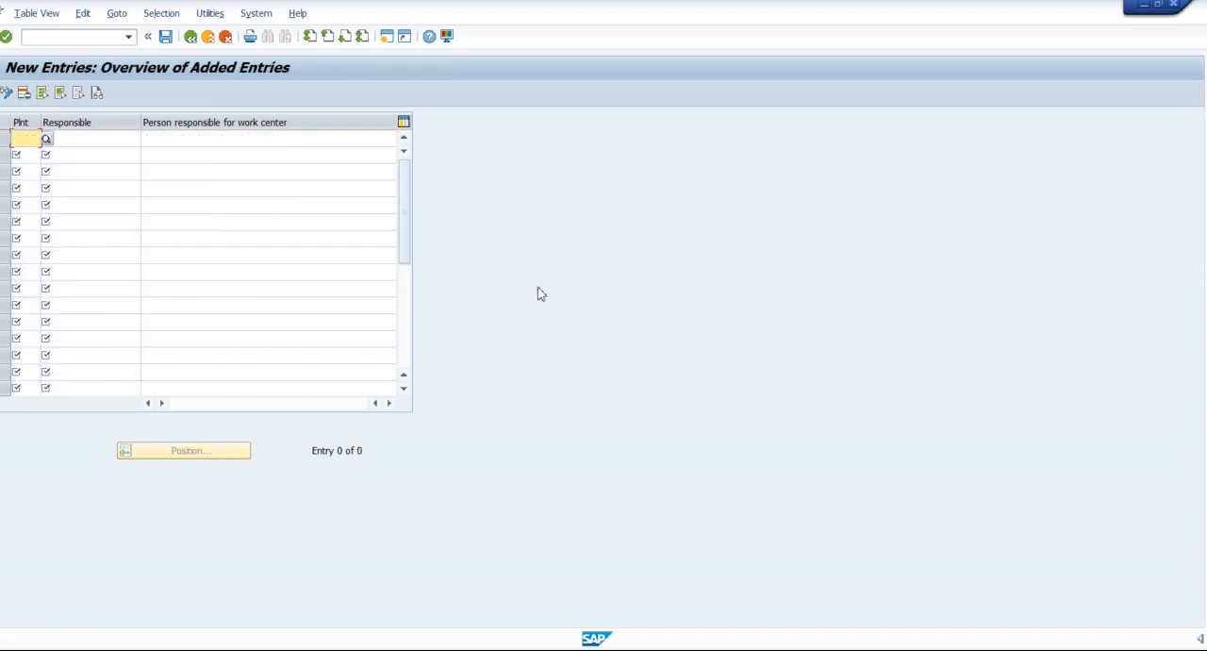
text(1000)
key(Tab)
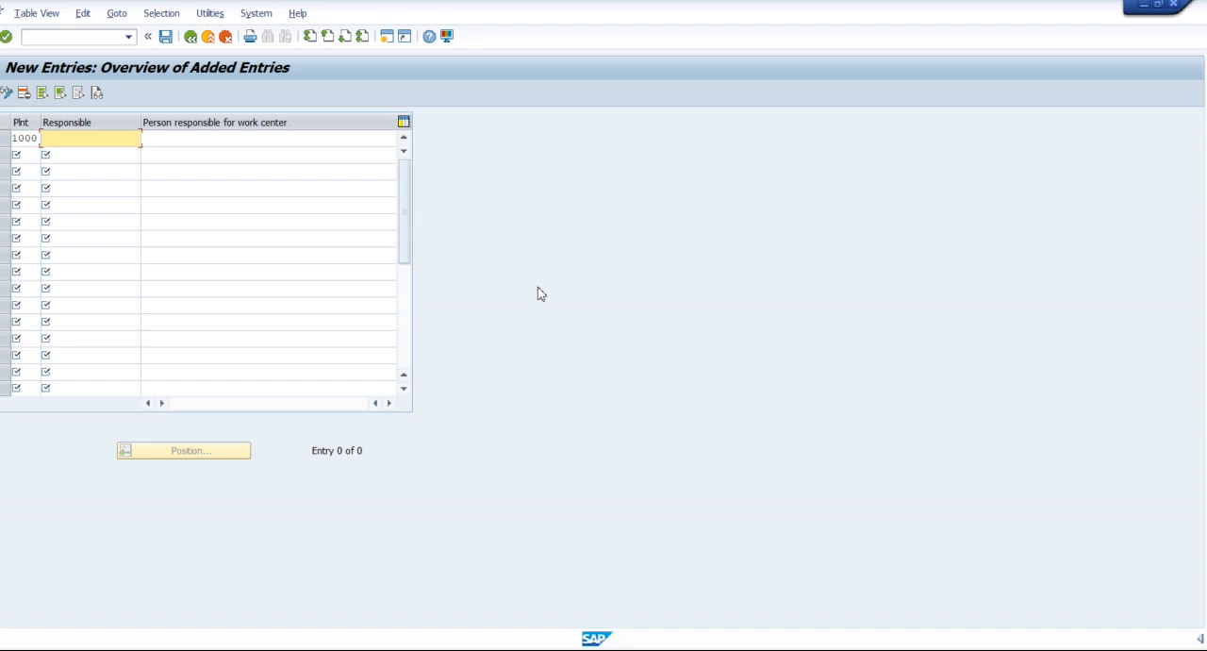
text(Mr.)
key(BackSpace)
key(BackSpace)
key(BackSpace)
text(RAJ)
key(Tab)
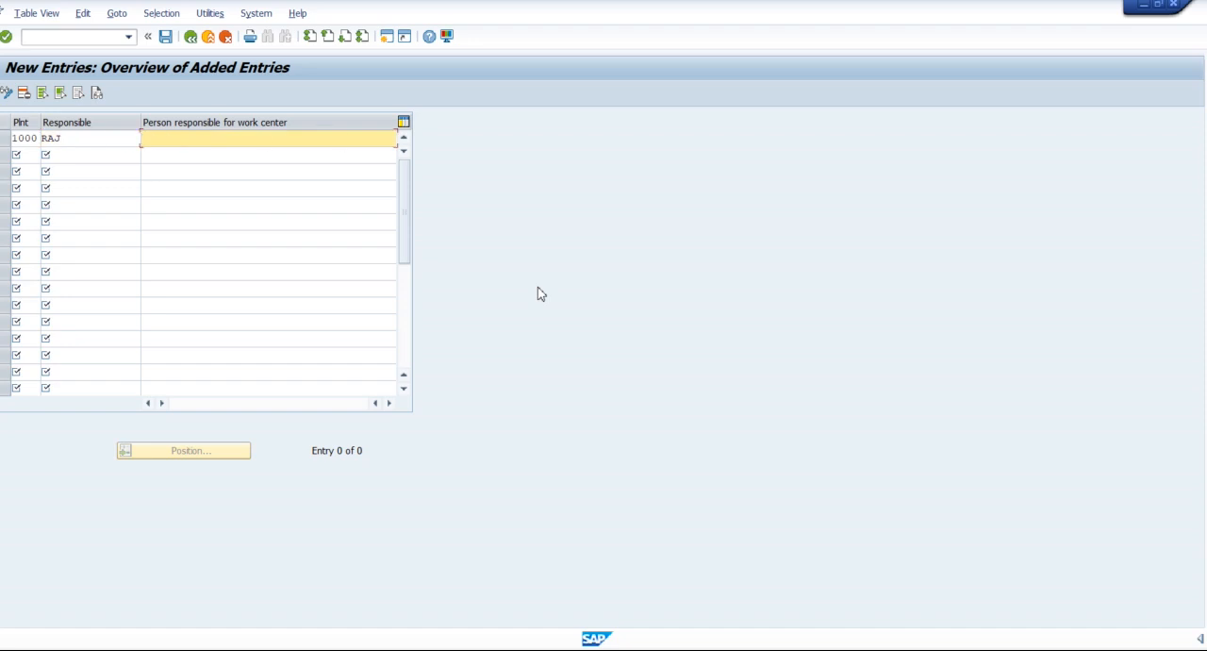
Enter the responsible person's name with title and save the entry under the proposed customizing request.
text(MR.RAJ)
key(Return)
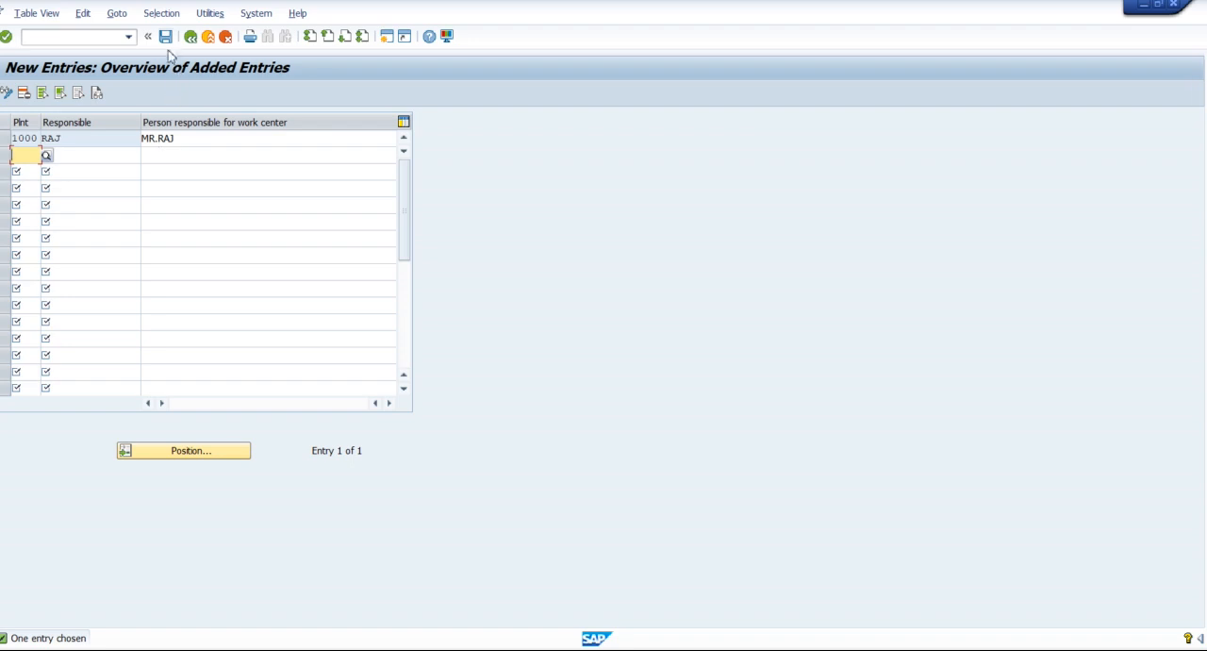
click(165, 37)
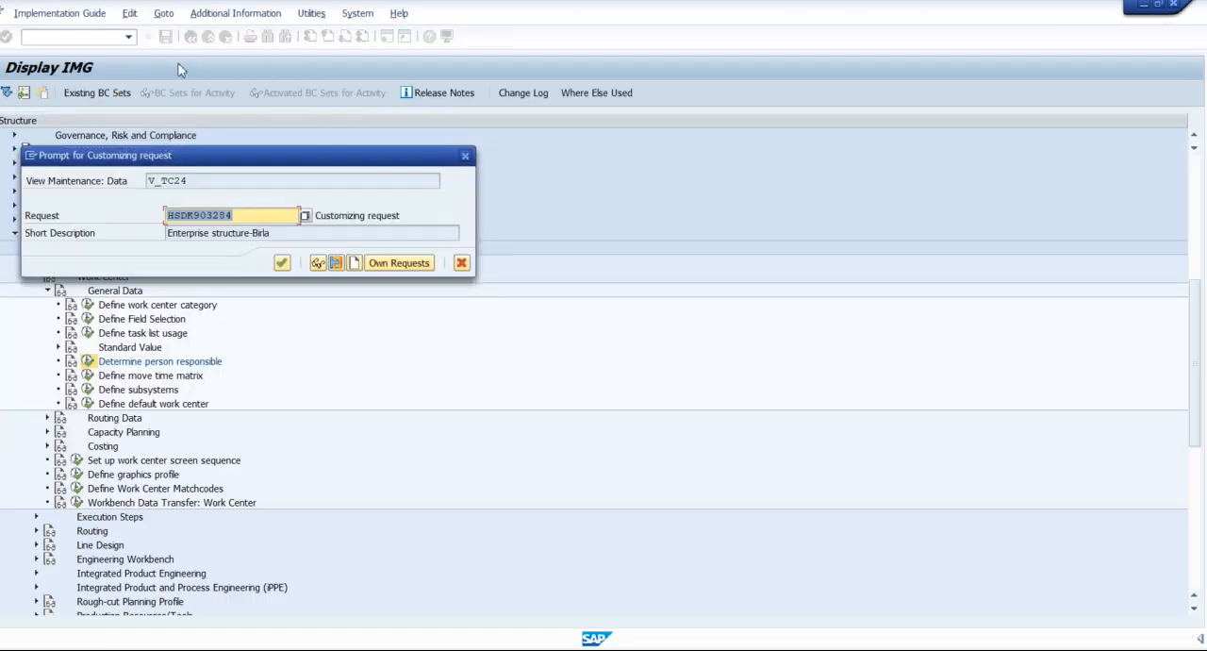
click(281, 263)
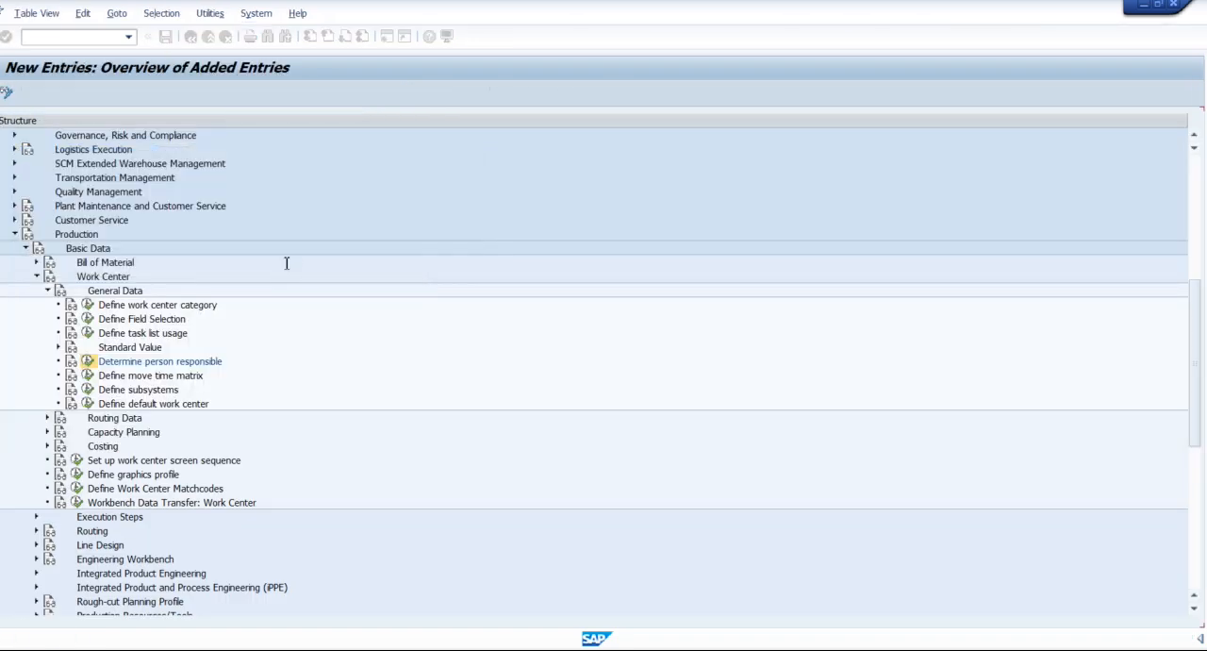
Switch back to the work center session and assign the newly created person responsible to HMC001.
key(alt+Tab)
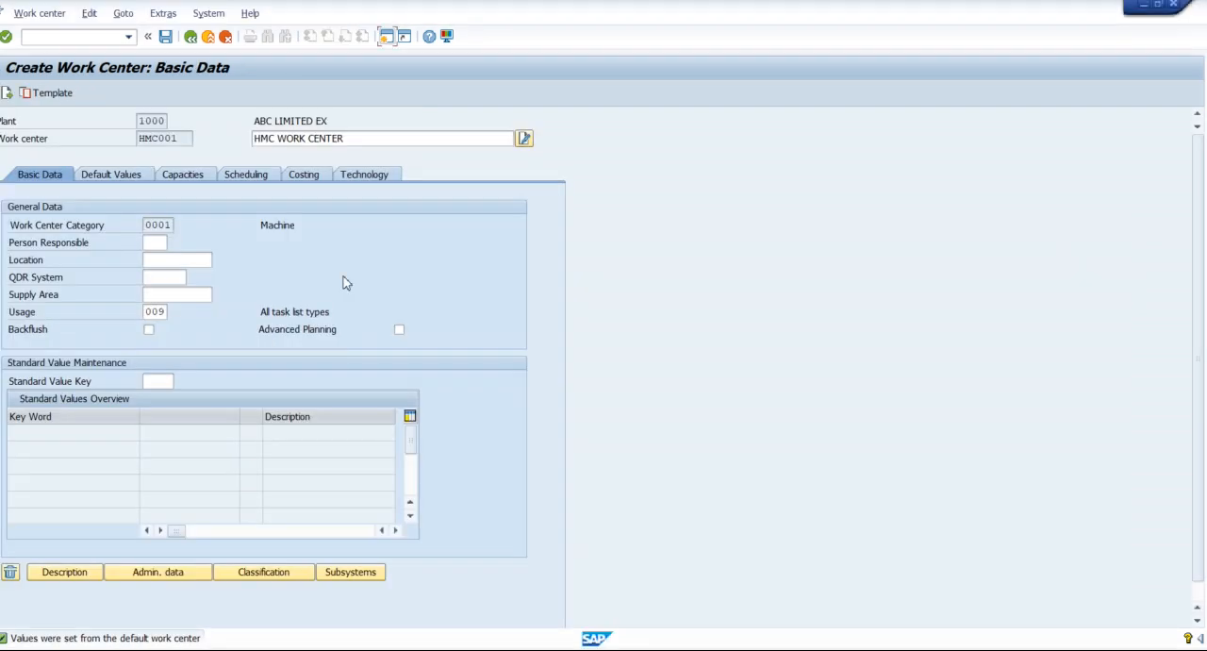
click(175, 243)
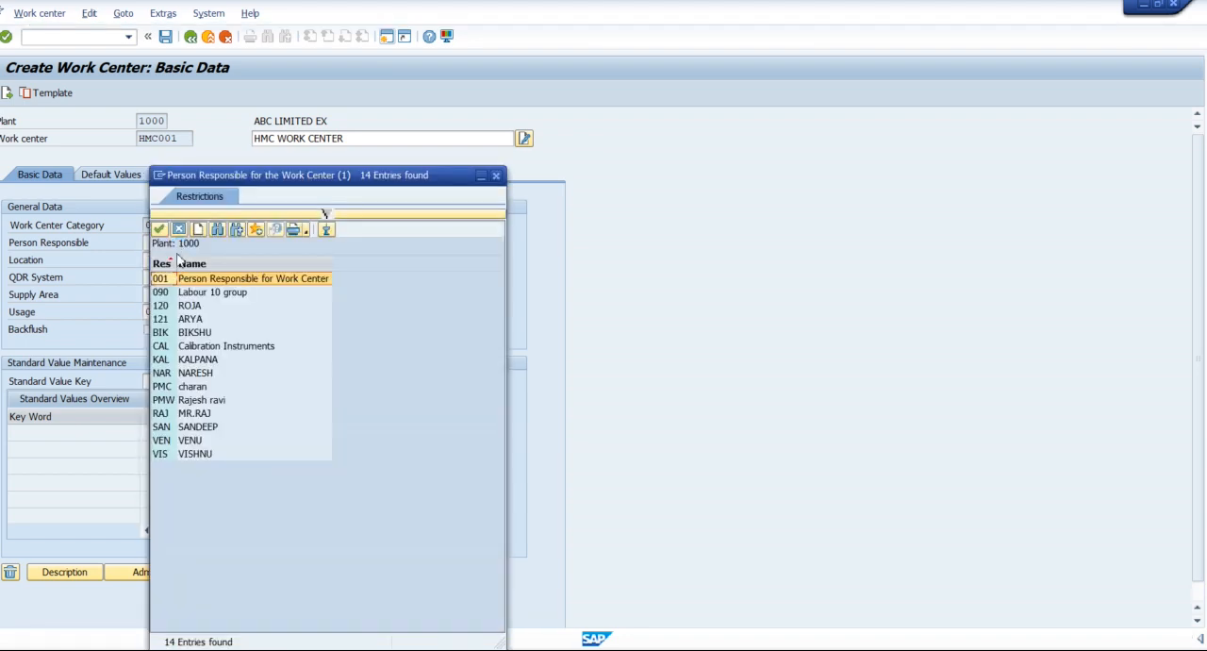
click(200, 415)
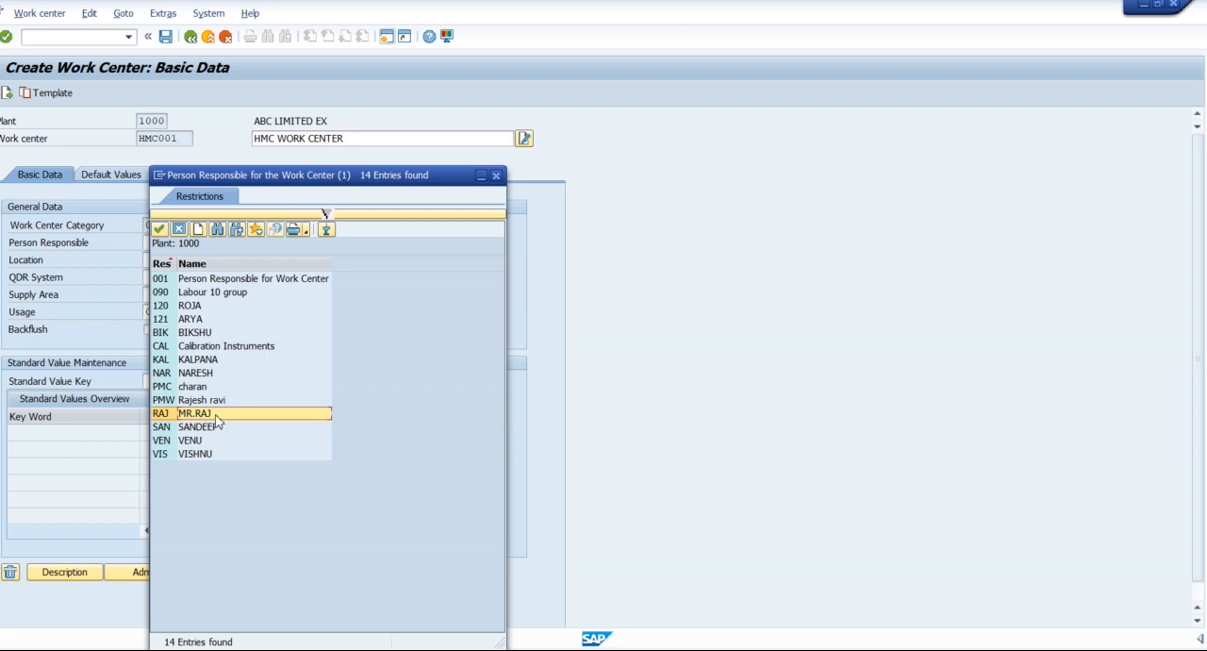
double_click(216, 415)
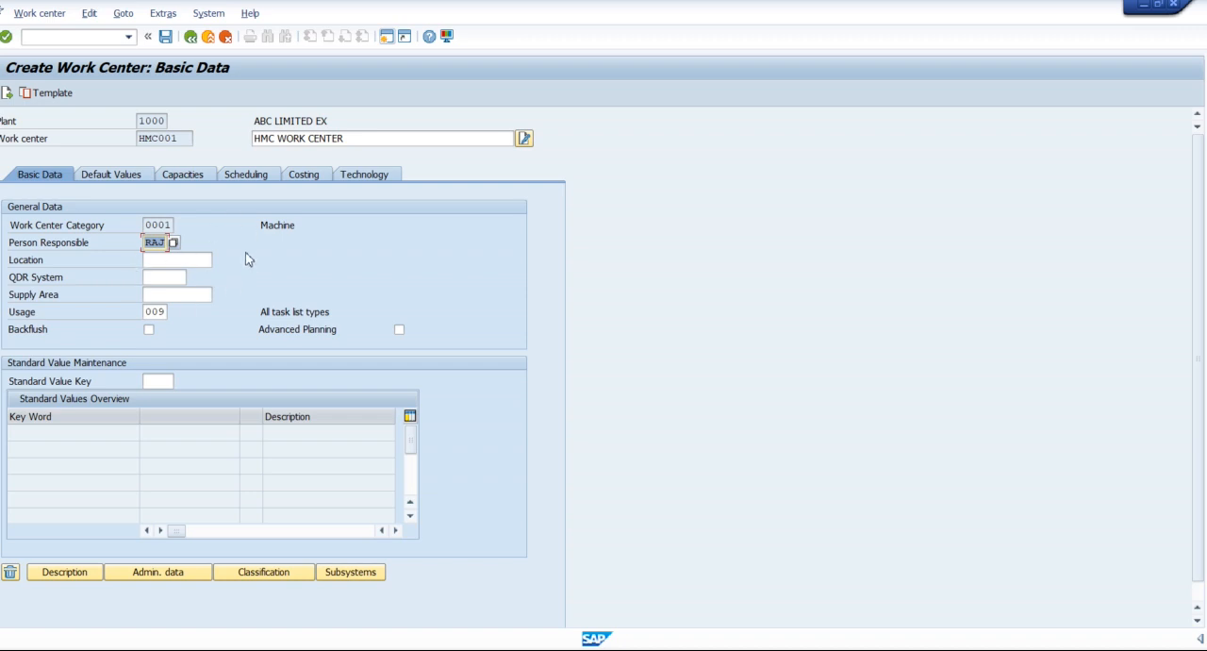
Review the available task list usage keys and choose 009, All task list types, as the work center's usage.
click(18, 313)
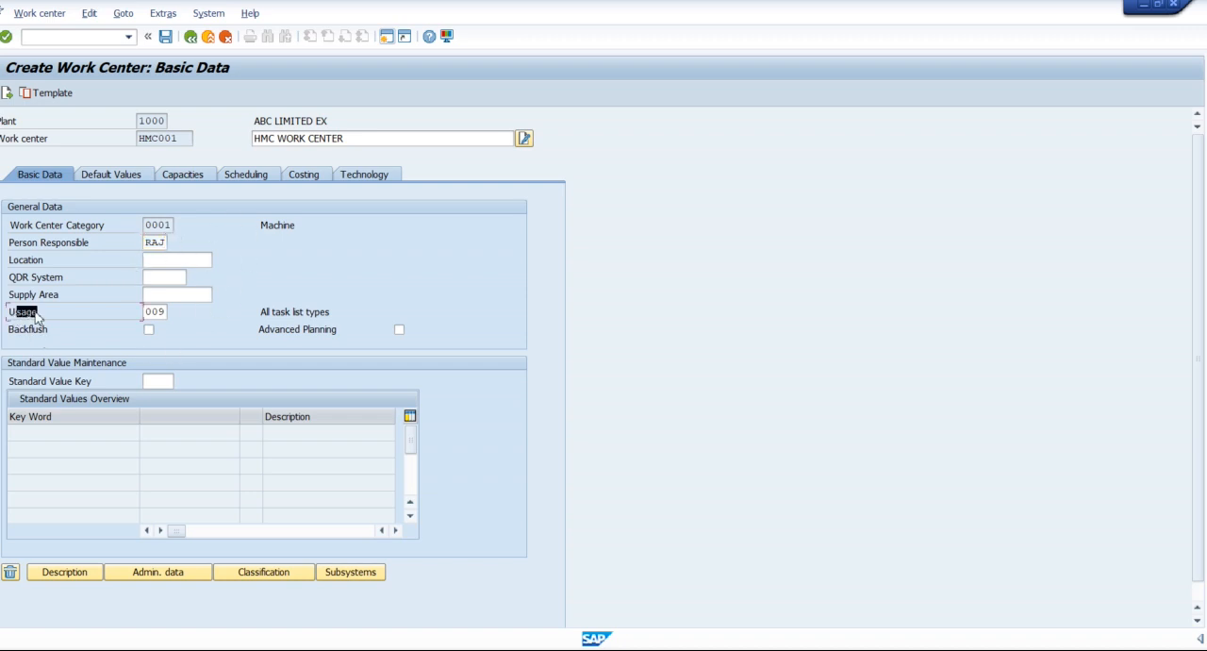
click(160, 312)
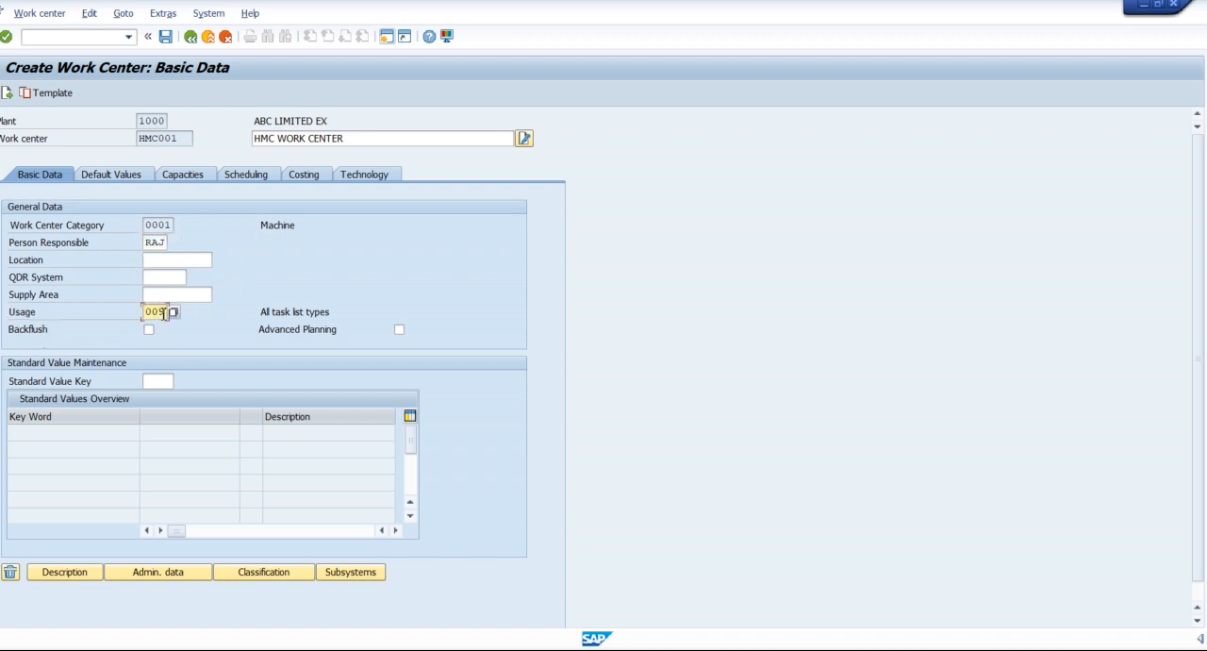
click(172, 312)
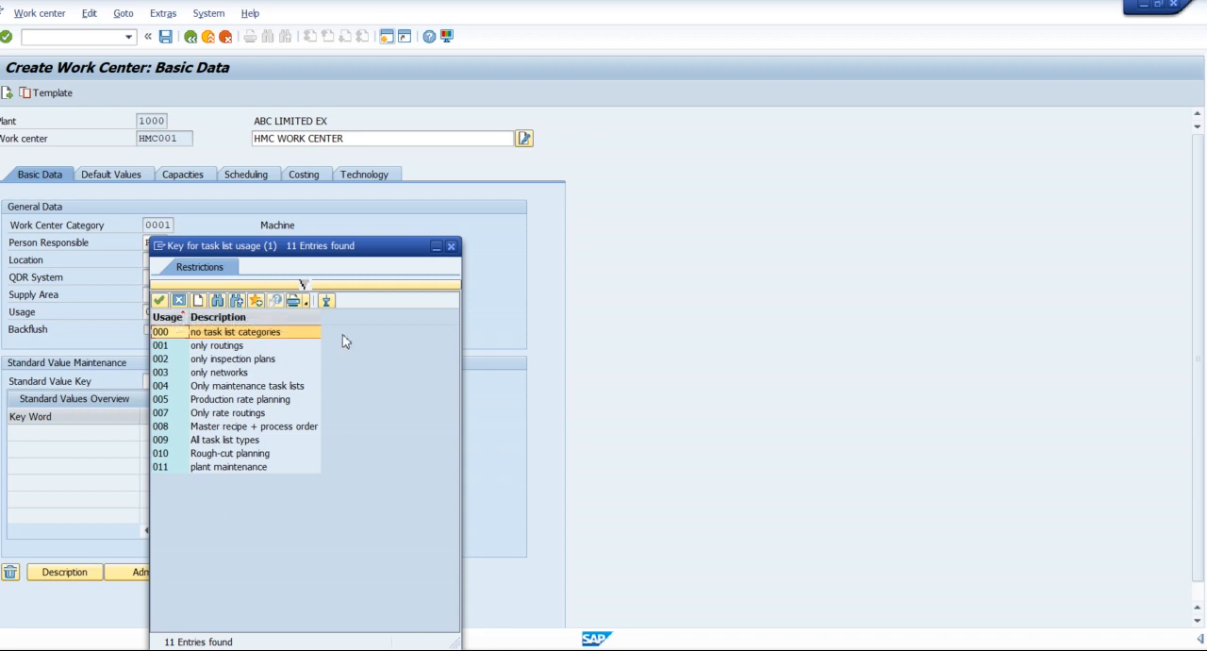
click(223, 347)
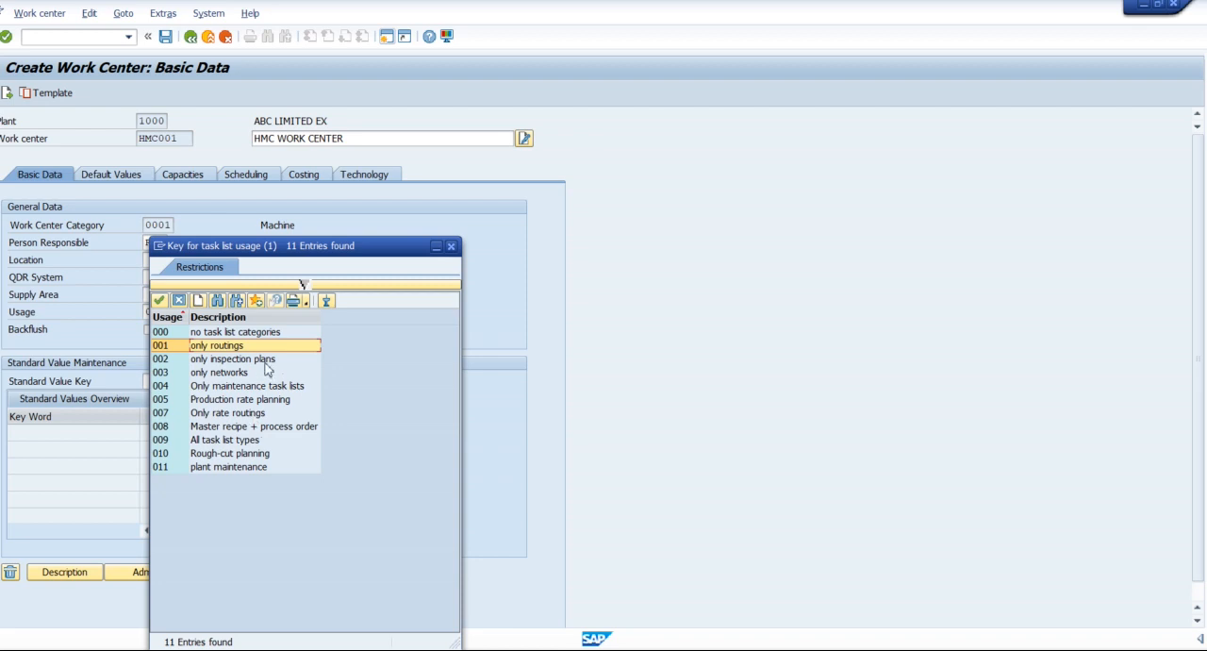
click(246, 442)
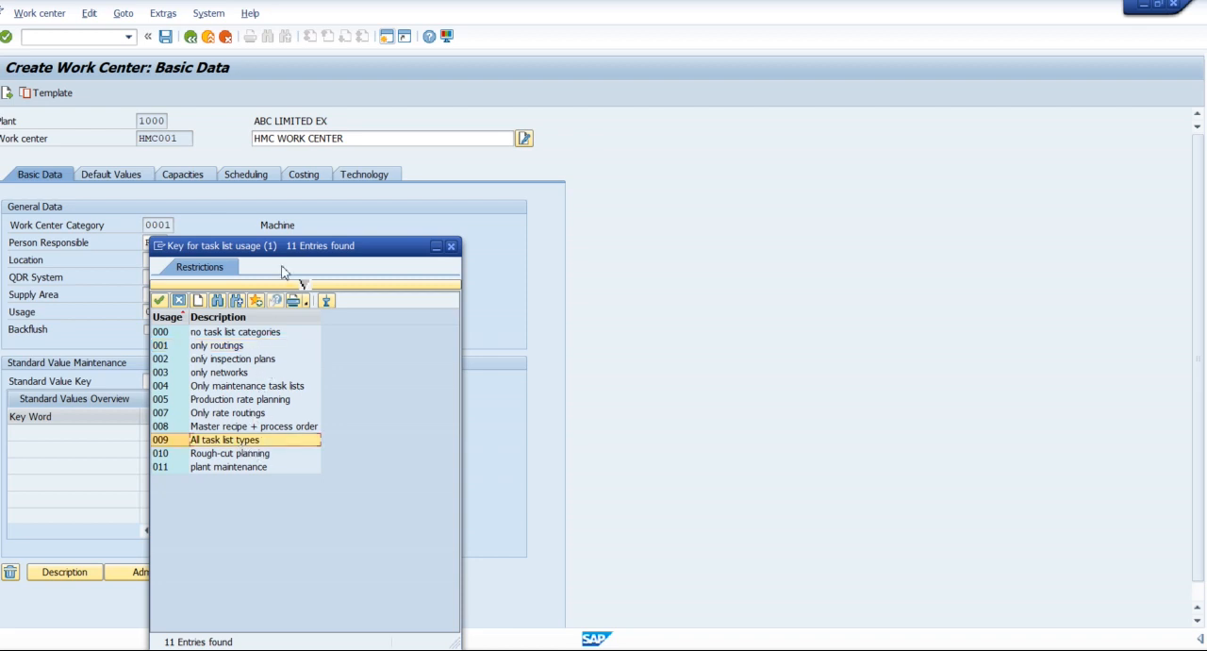
drag(281, 272, 392, 153)
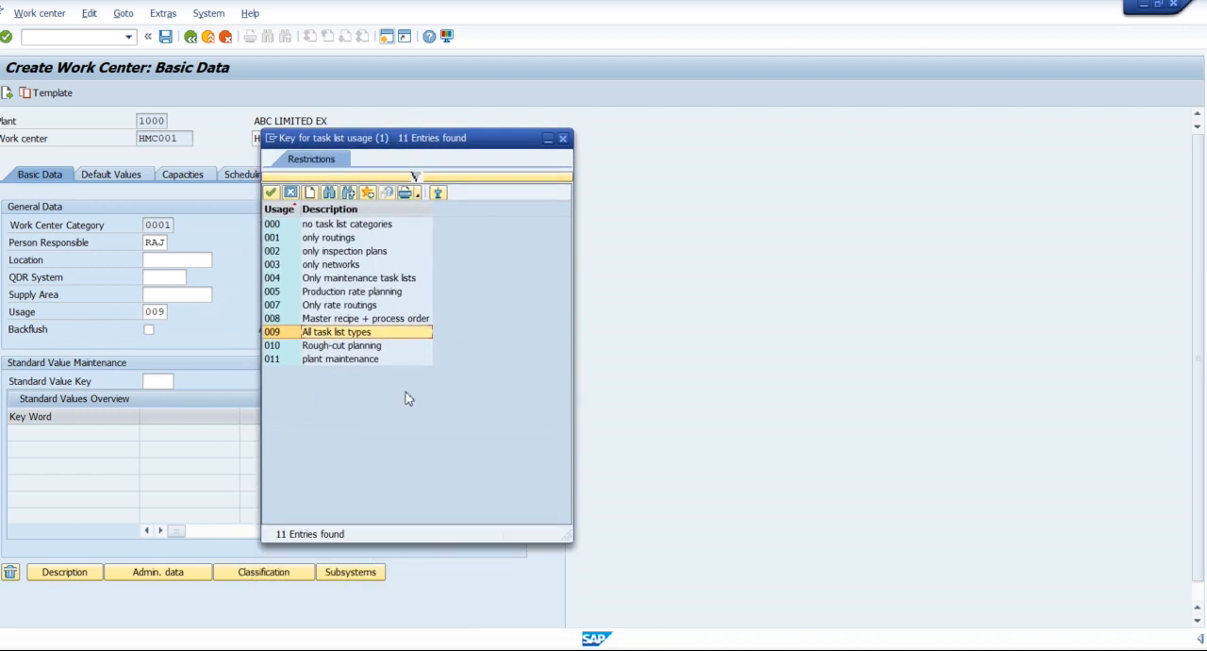
click(339, 242)
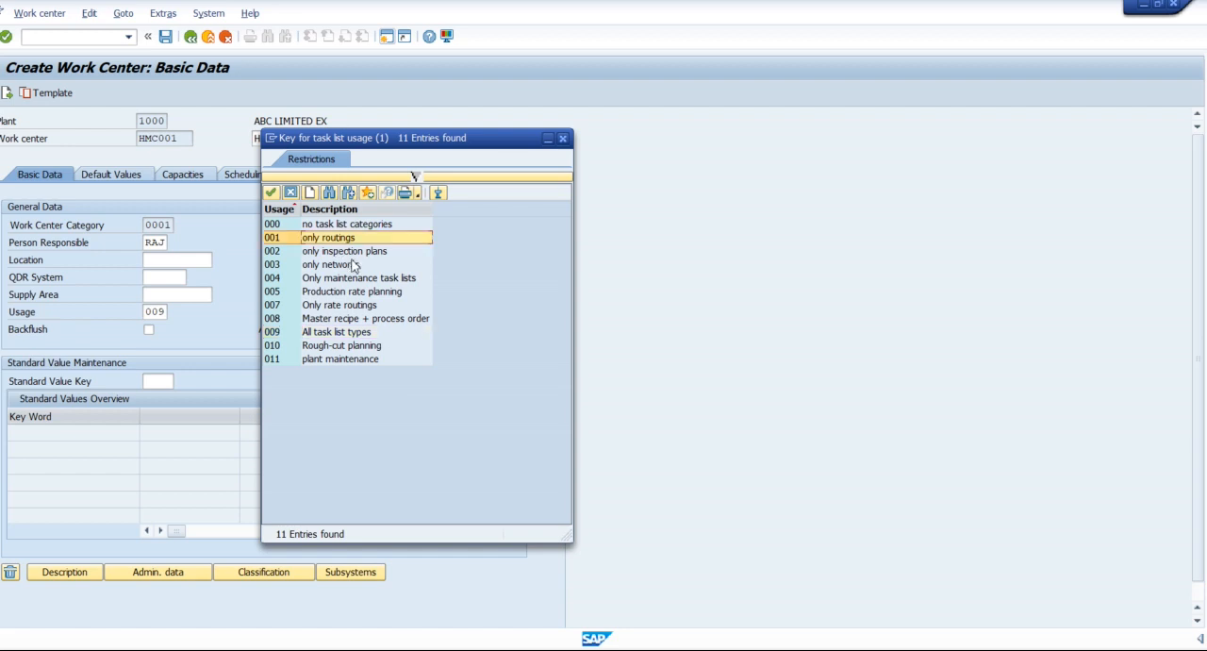
click(341, 280)
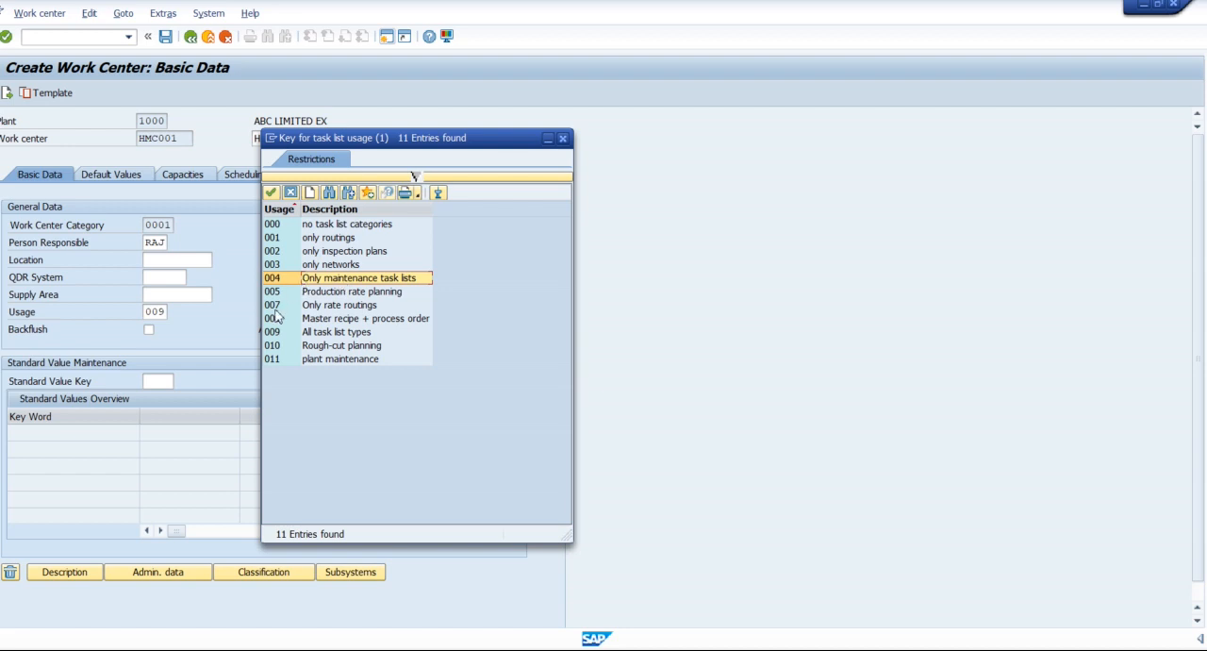
double_click(337, 334)
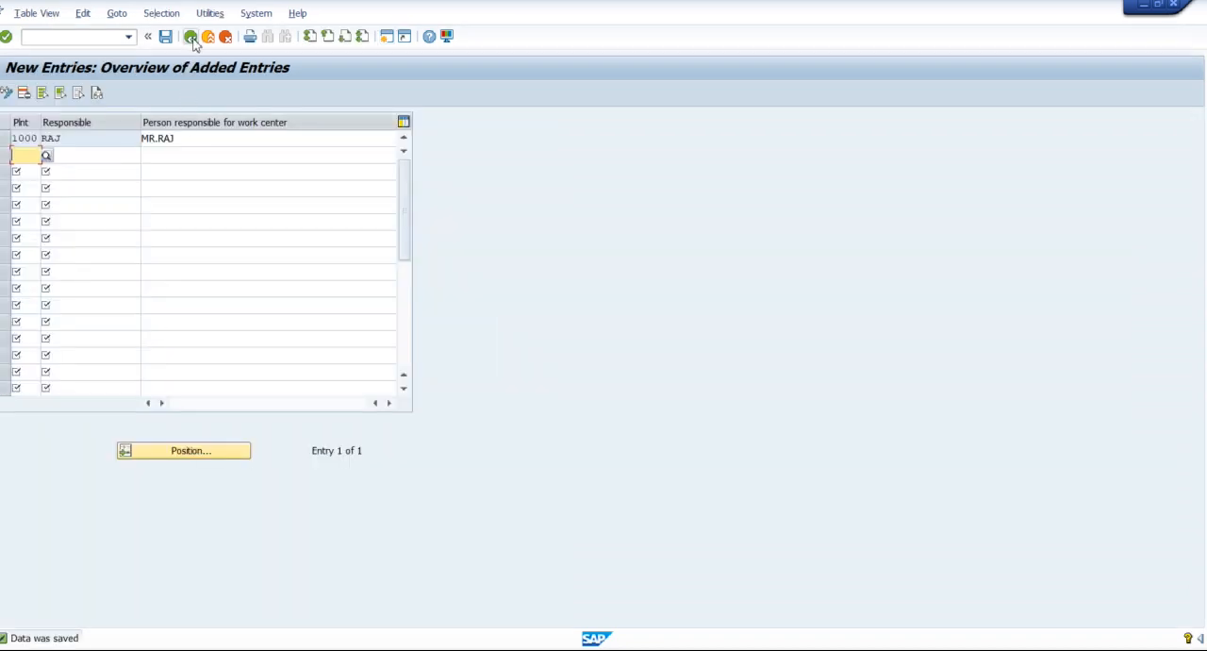
Return to the implementation guide session, leave the person responsible table, and open Define task list usage.
click(190, 37)
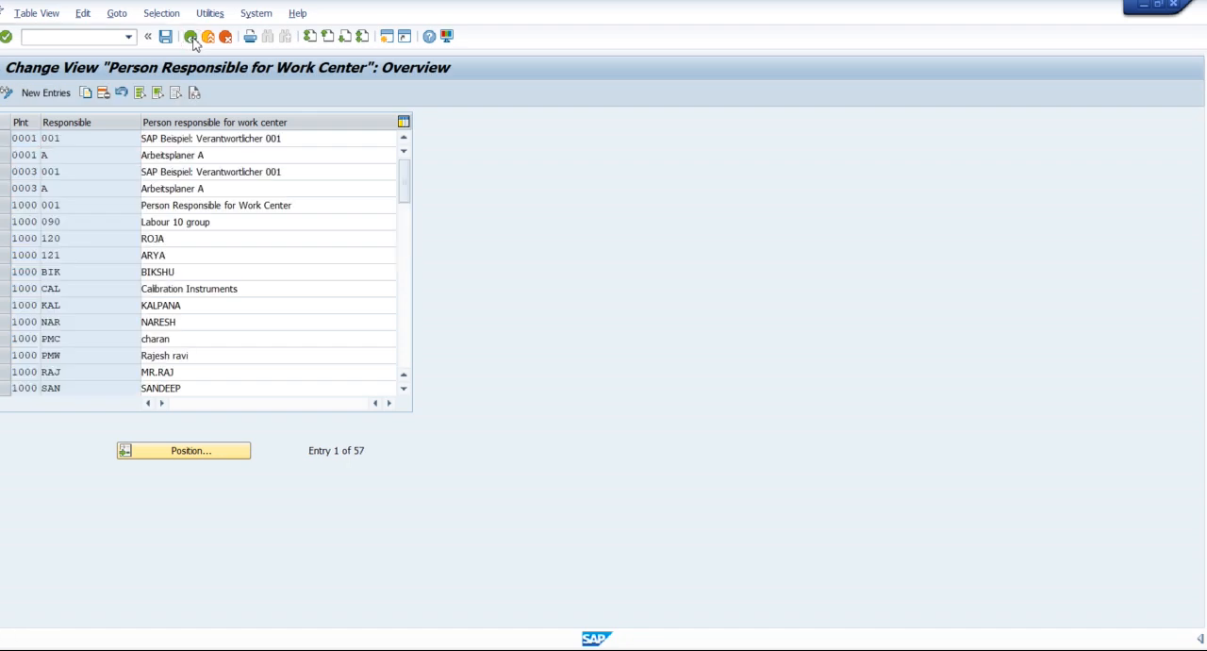
click(192, 39)
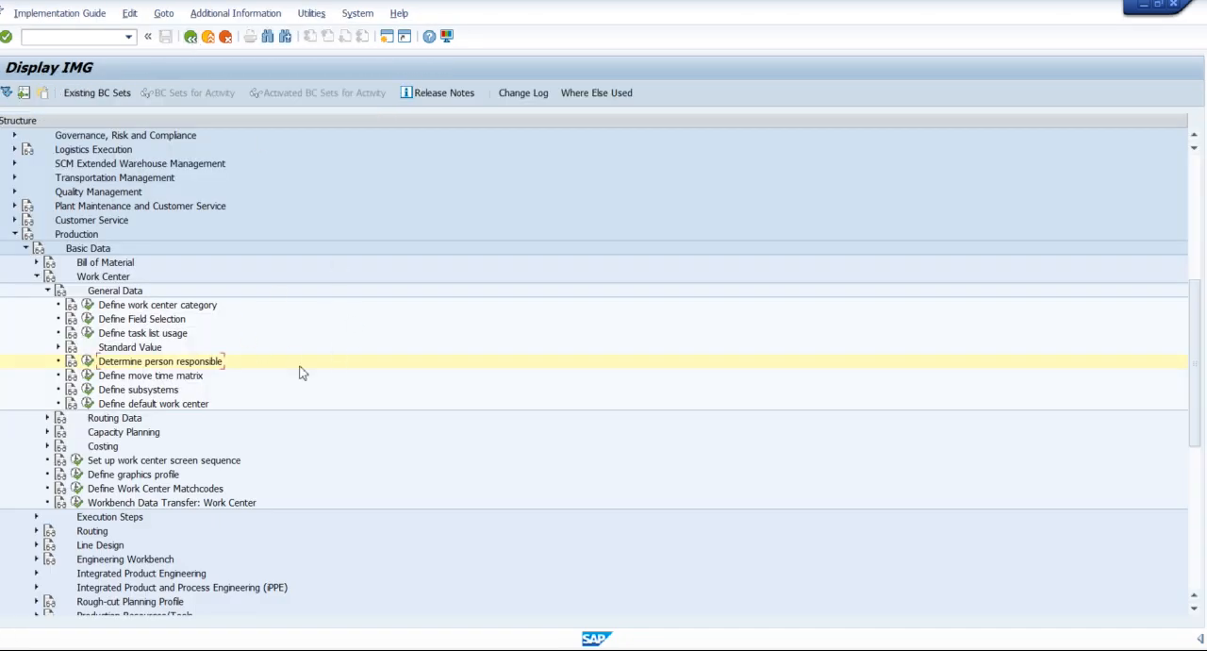
click(173, 342)
click(87, 334)
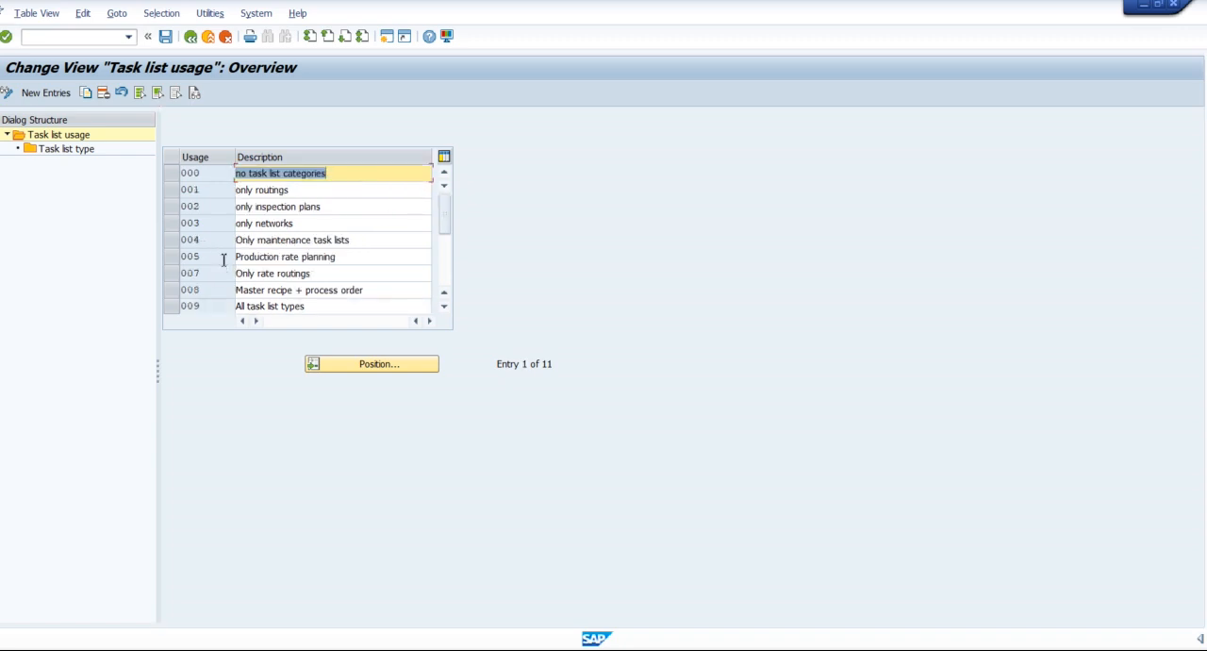
Examine the task list types assigned to usage 001, only routings, and return to the usage overview.
click(171, 189)
double_click(79, 154)
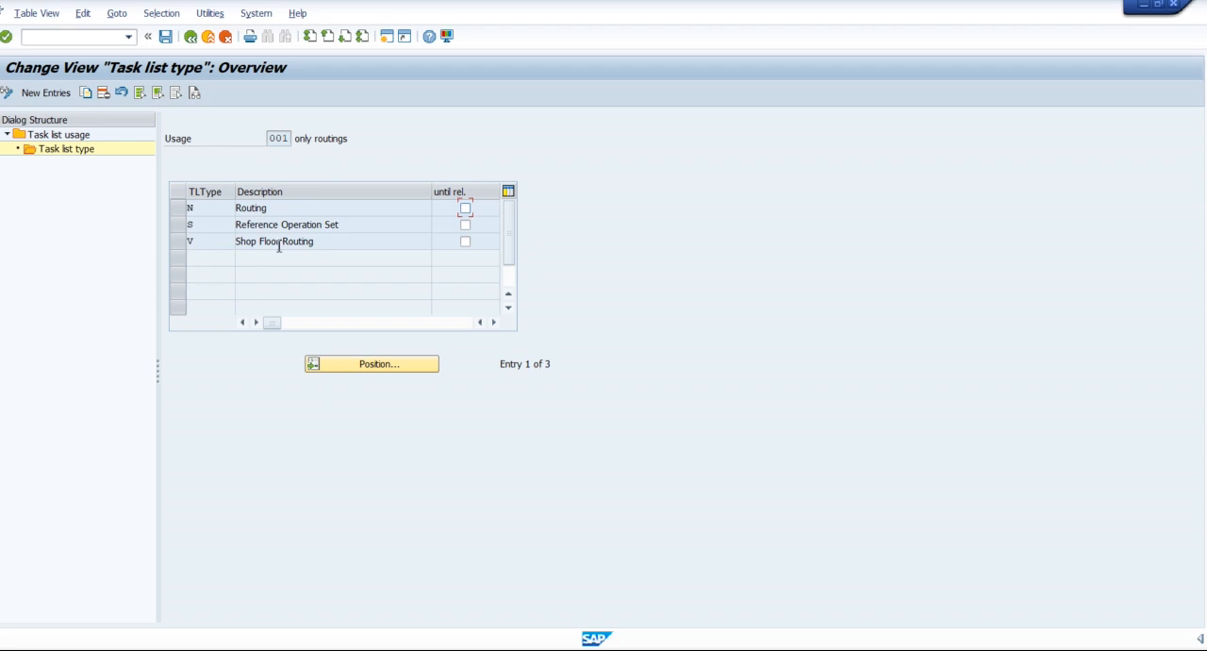
drag(203, 213, 186, 212)
click(294, 207)
click(194, 208)
click(190, 37)
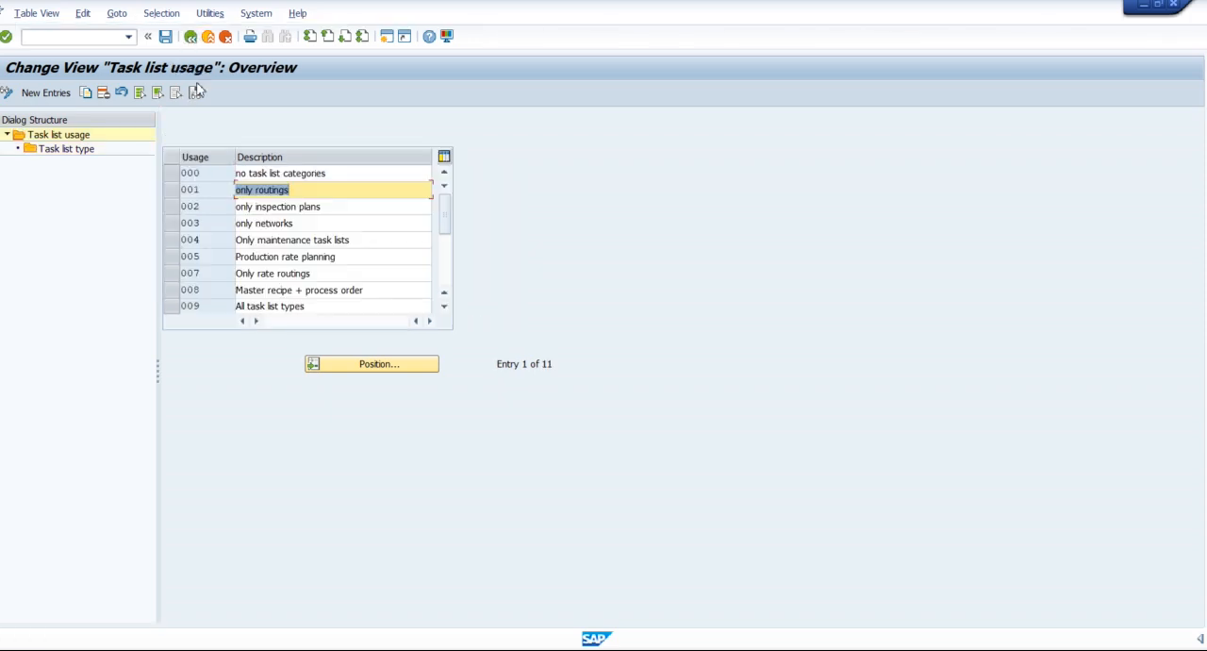
Examine the task list types assigned to usage 004, Only maintenance task lists.
click(172, 240)
double_click(90, 154)
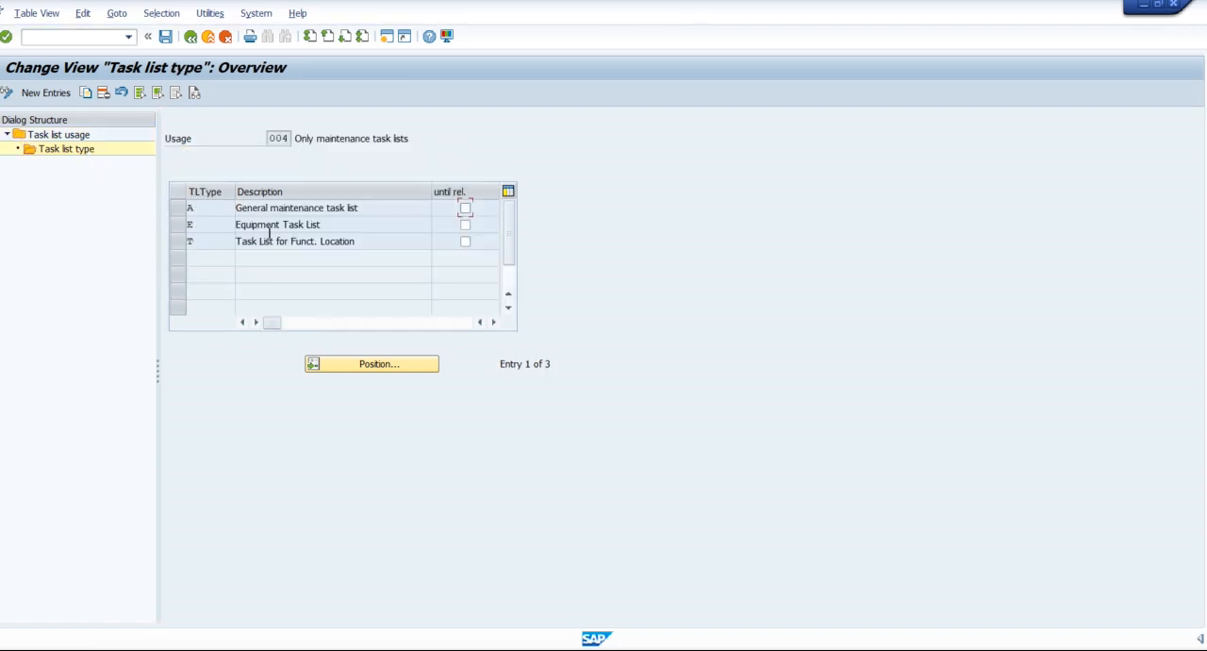
click(178, 226)
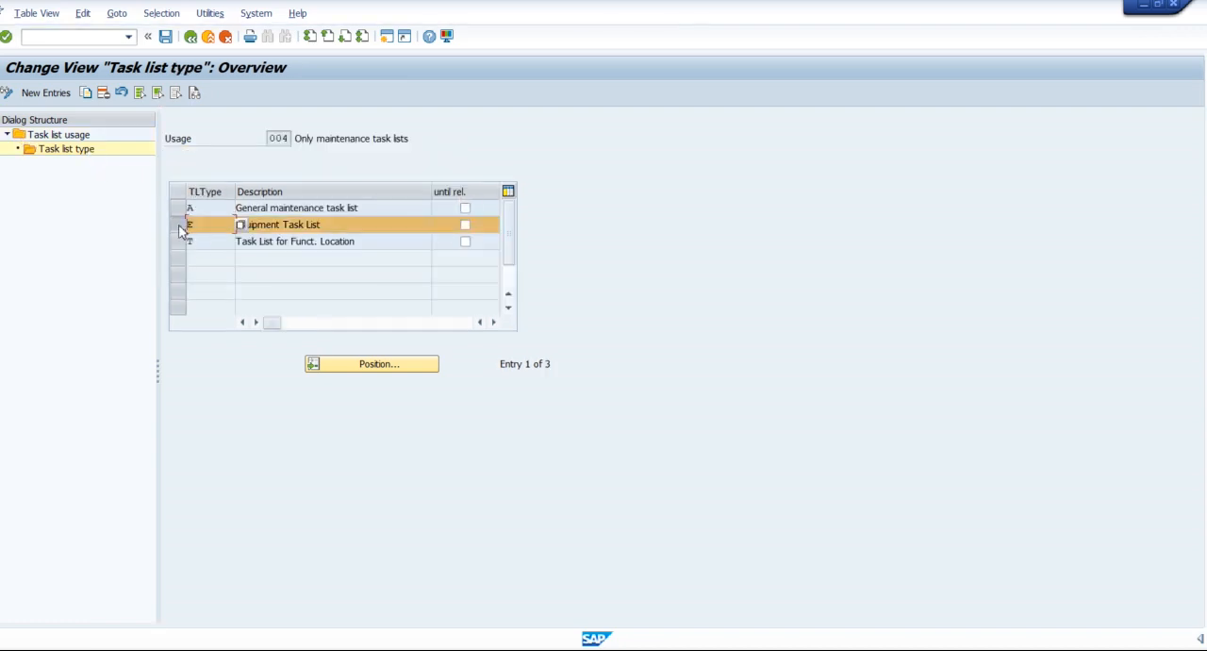
Check the equipment and functional location task list types, leave the usage customizing, and return to the work center's basic data.
click(193, 226)
click(210, 246)
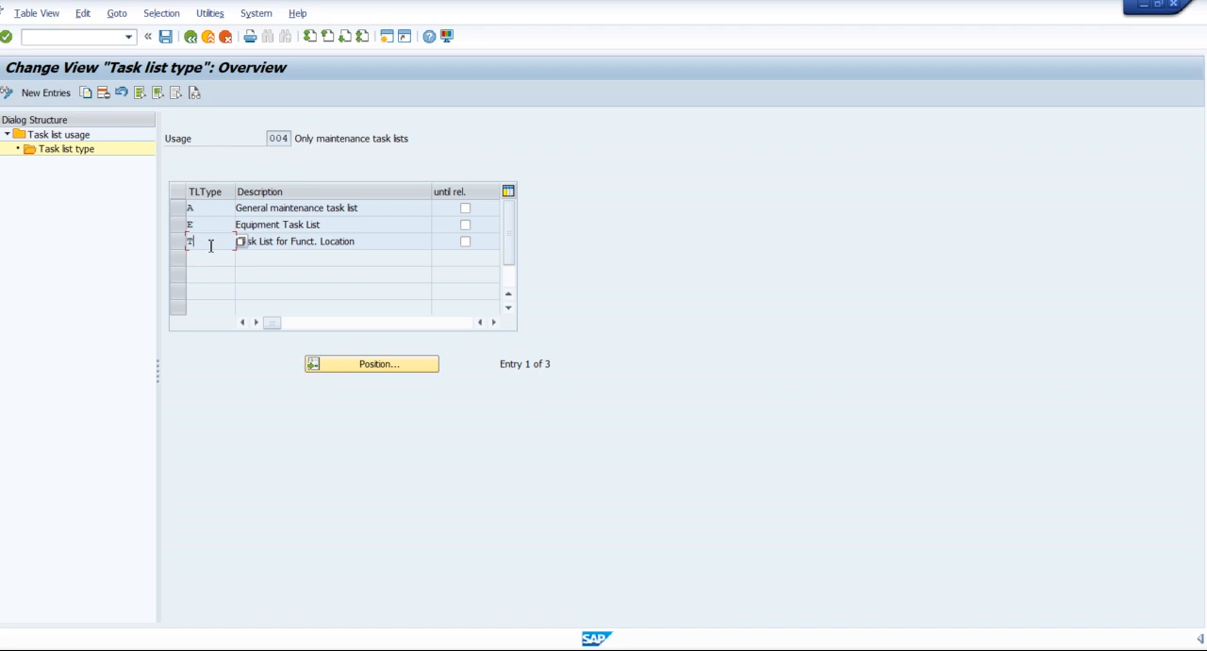
click(192, 38)
click(192, 37)
click(192, 37)
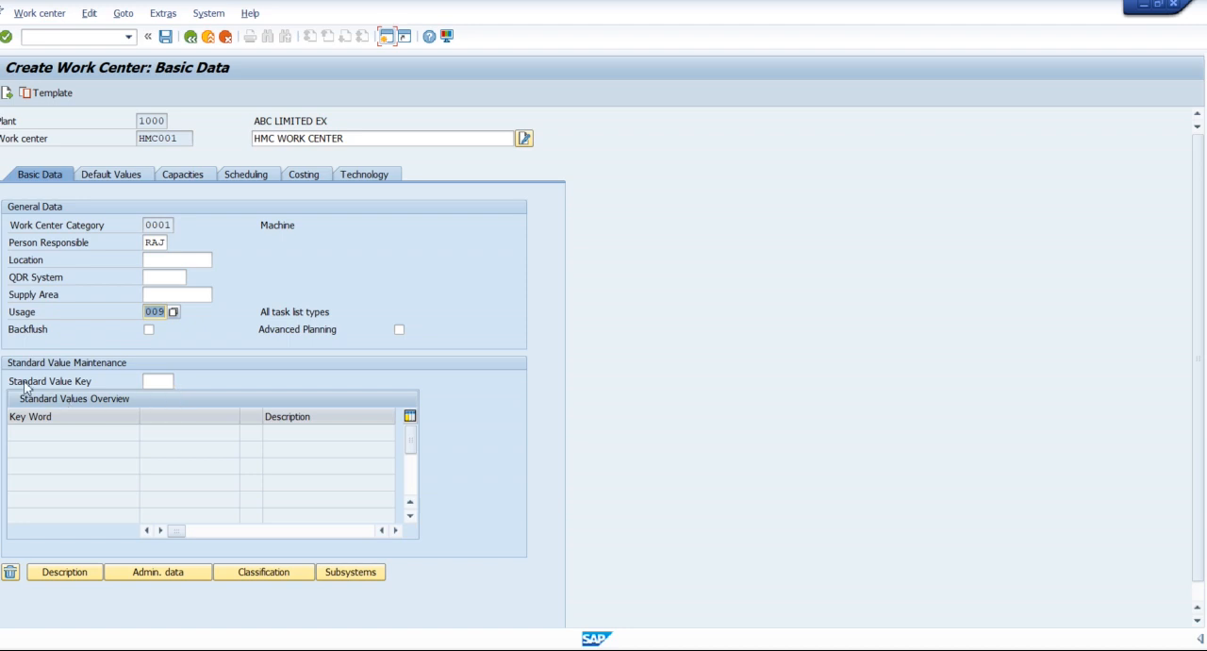
List the available standard value keys for the work center and compare keys SAP1 through SAP6.
drag(8, 383, 100, 383)
click(106, 385)
click(149, 383)
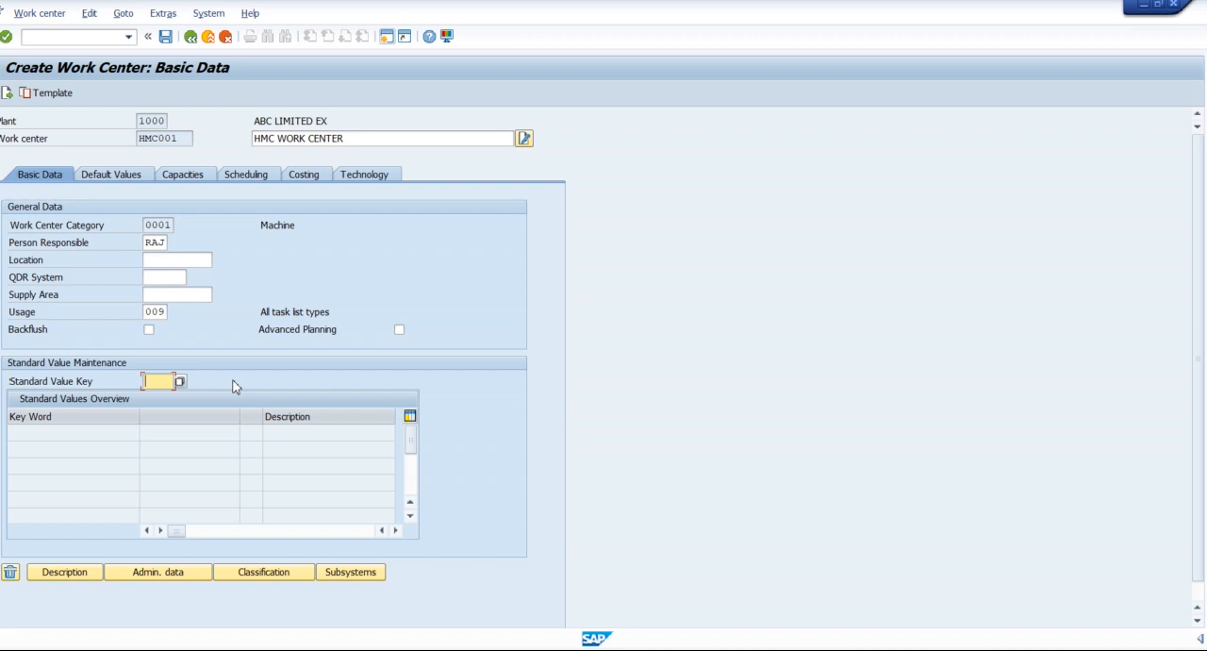
click(180, 381)
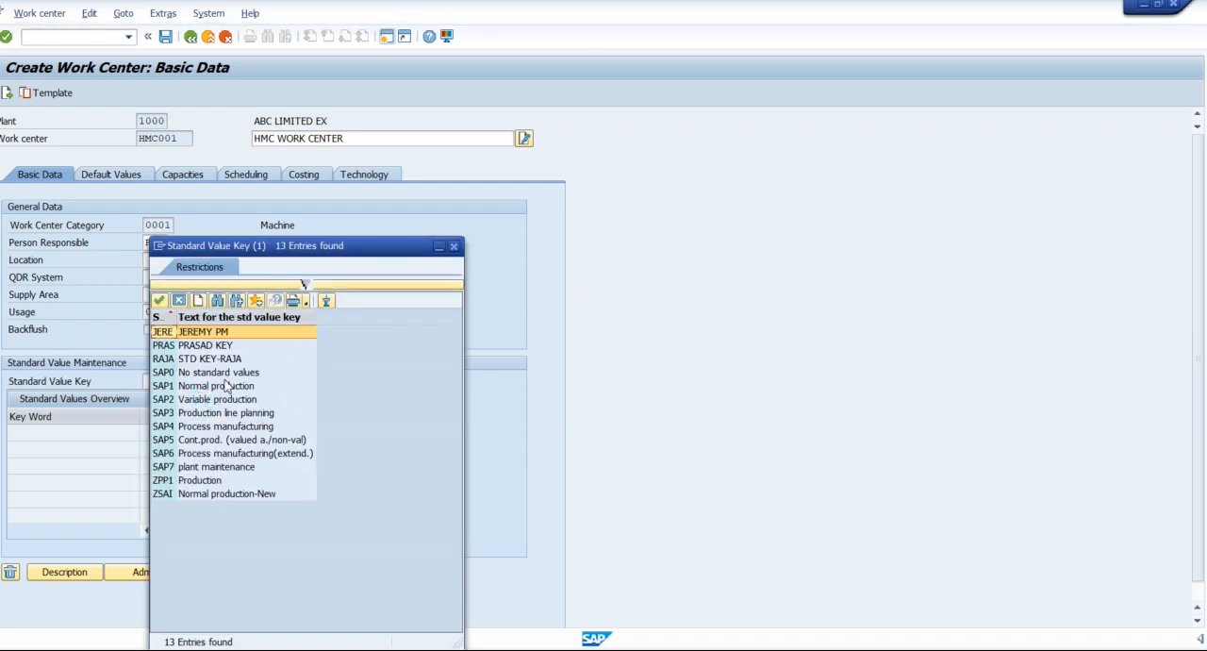
click(172, 384)
click(172, 399)
click(173, 413)
click(174, 426)
click(173, 439)
click(176, 414)
click(171, 386)
click(173, 399)
click(173, 426)
click(172, 437)
click(172, 452)
click(172, 427)
click(172, 399)
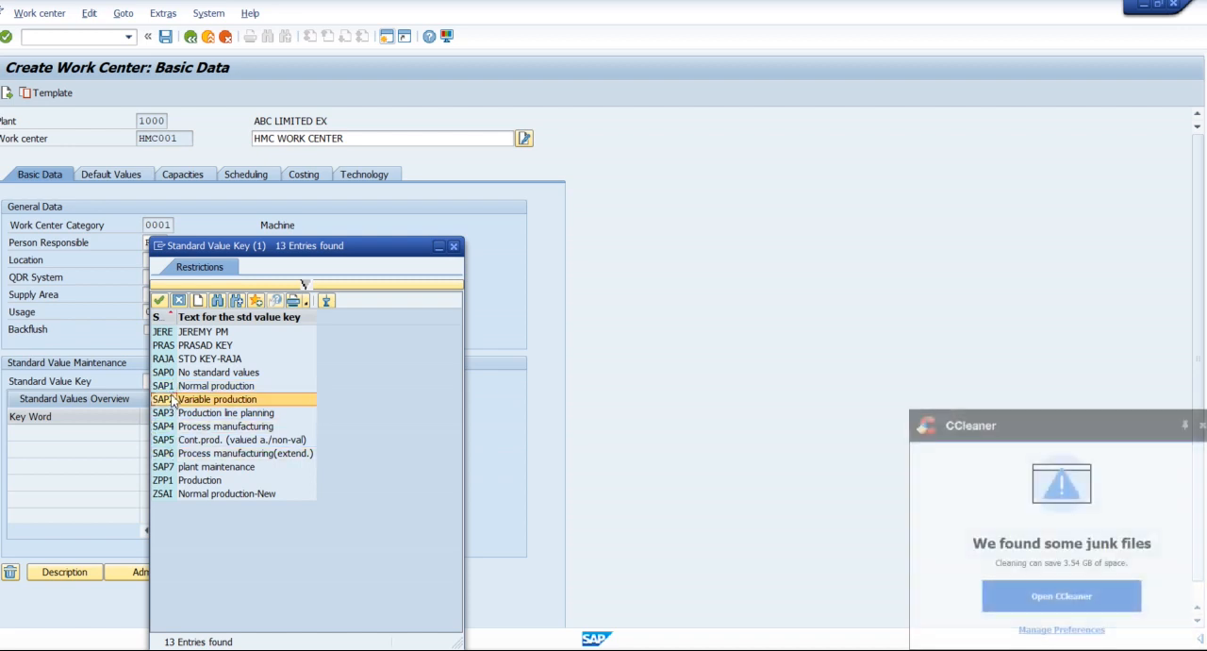
Choose SAP1, Normal production, as the standard value key and apply it to the work center.
click(1203, 426)
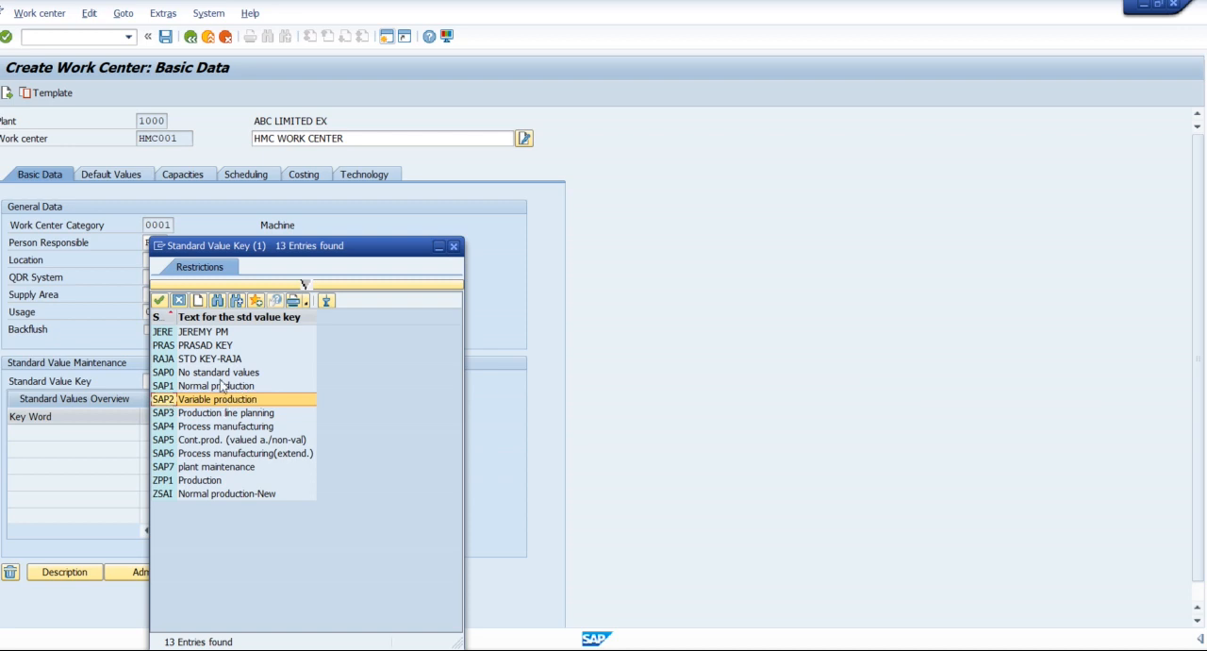
click(190, 387)
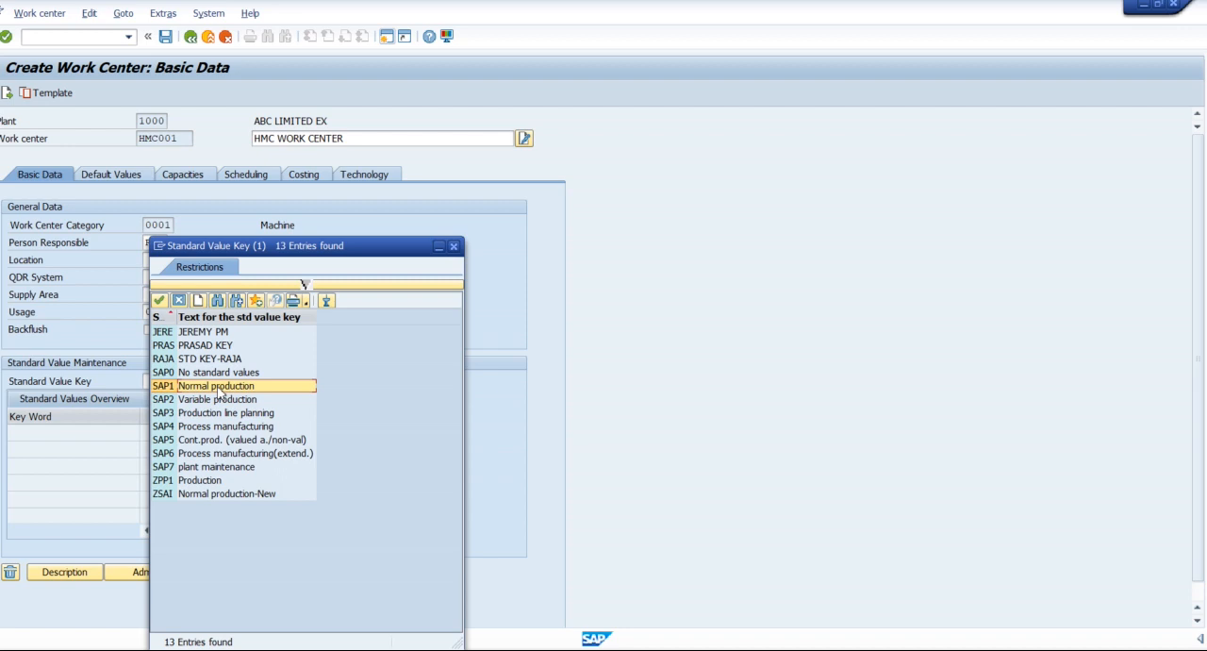
double_click(219, 387)
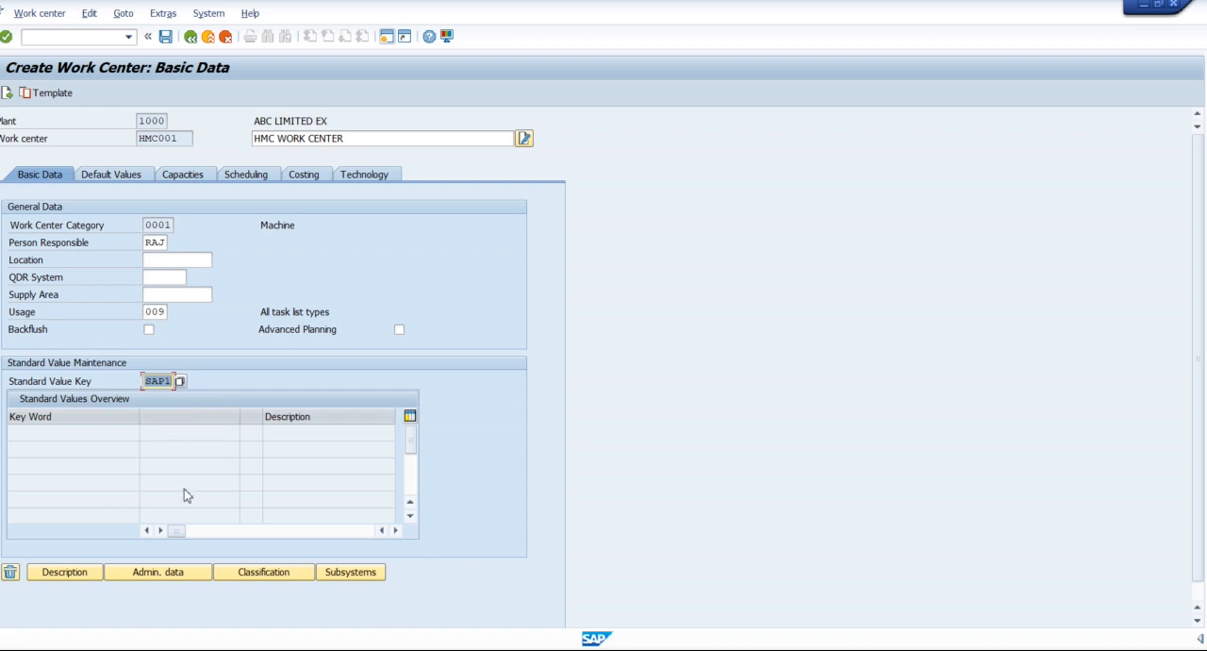
key(Return)
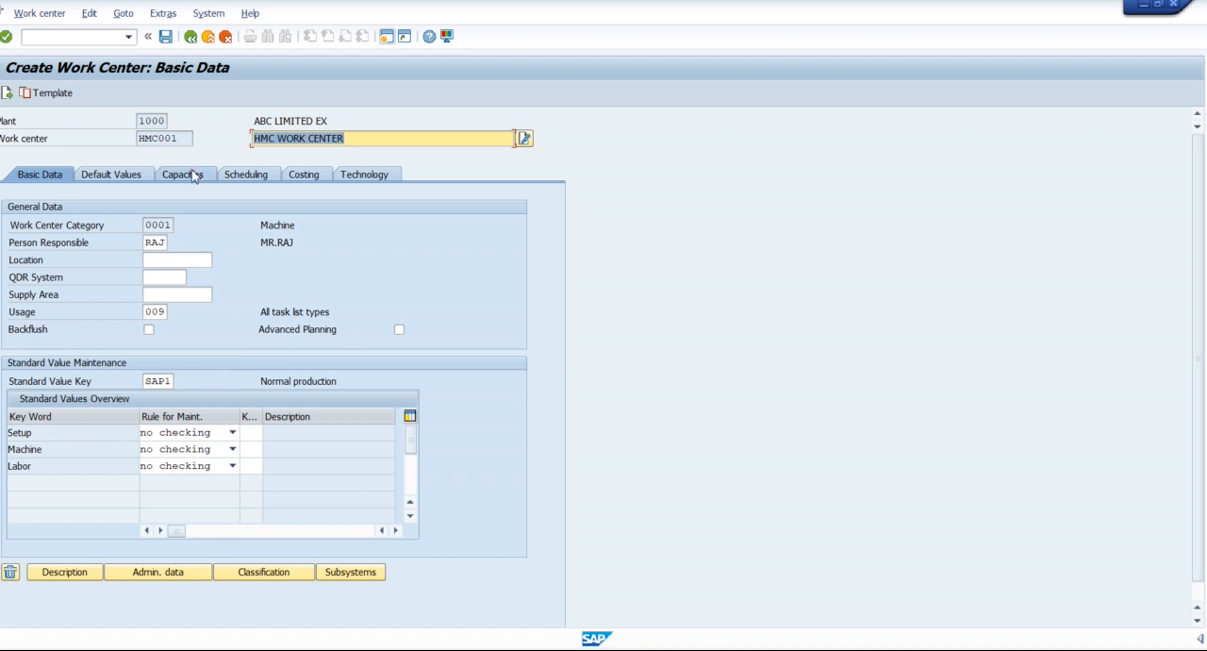
Examine the Setup, Machine and Labor key words in the standard values overview.
click(189, 137)
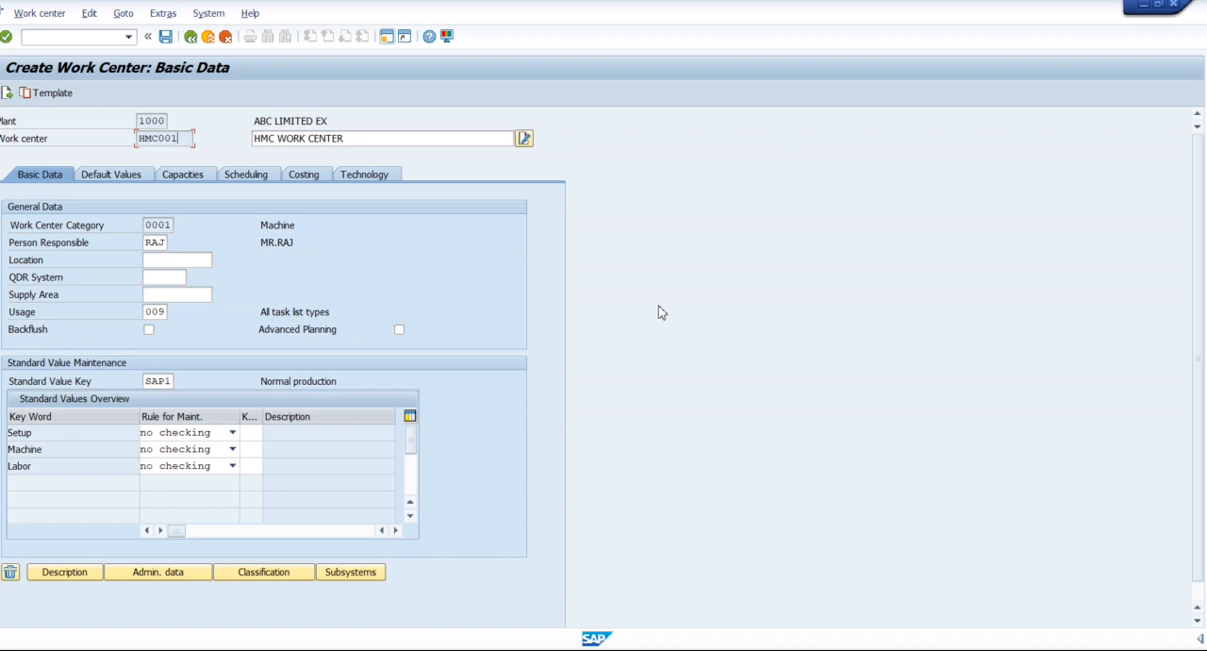
click(65, 433)
click(71, 434)
click(61, 468)
click(63, 447)
click(57, 466)
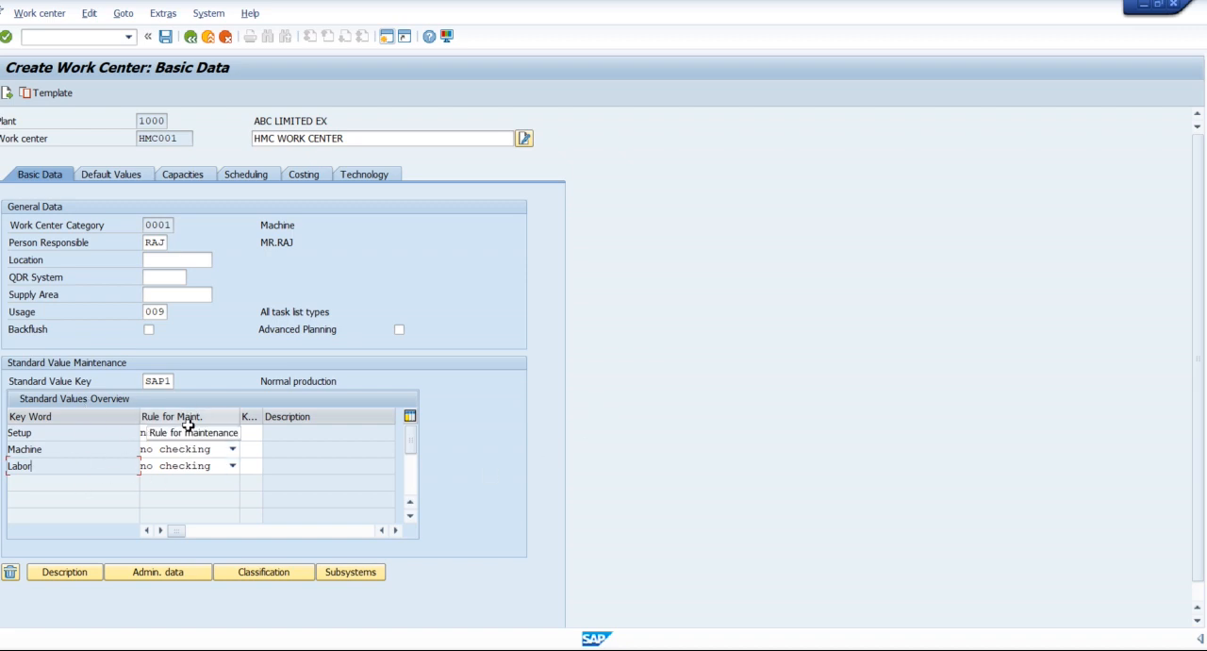
Review the maintenance rules available for the Setup standard value without changing its rule.
click(231, 433)
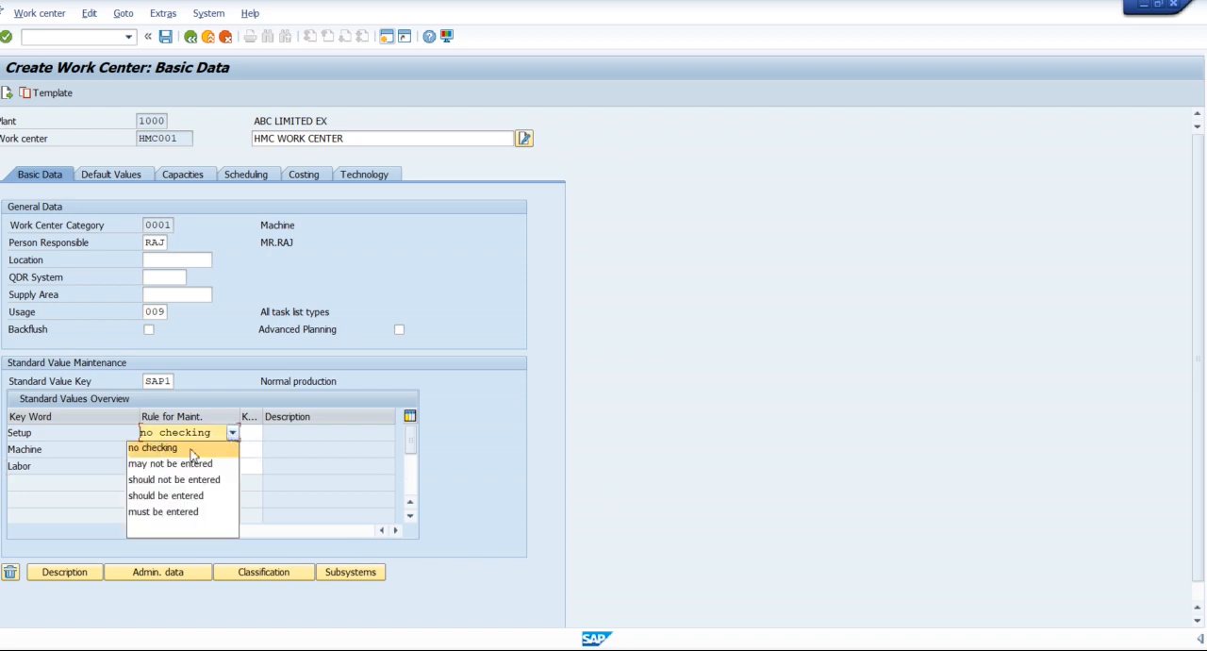
click(193, 142)
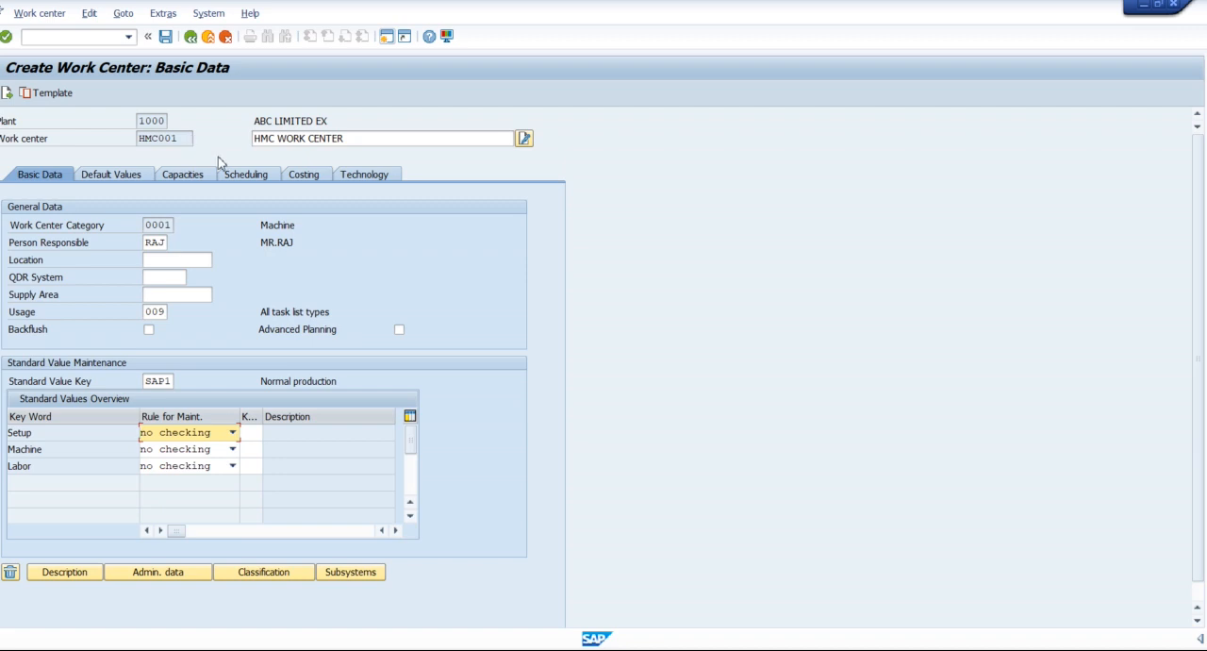
click(383, 37)
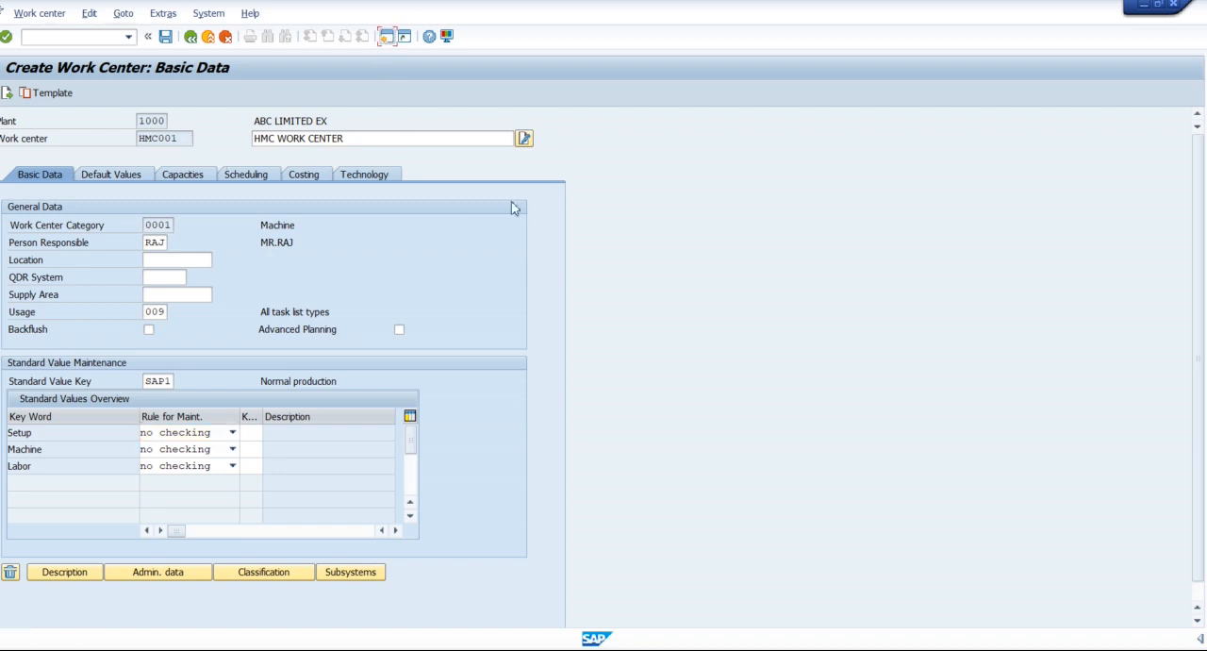
key(alt+Tab)
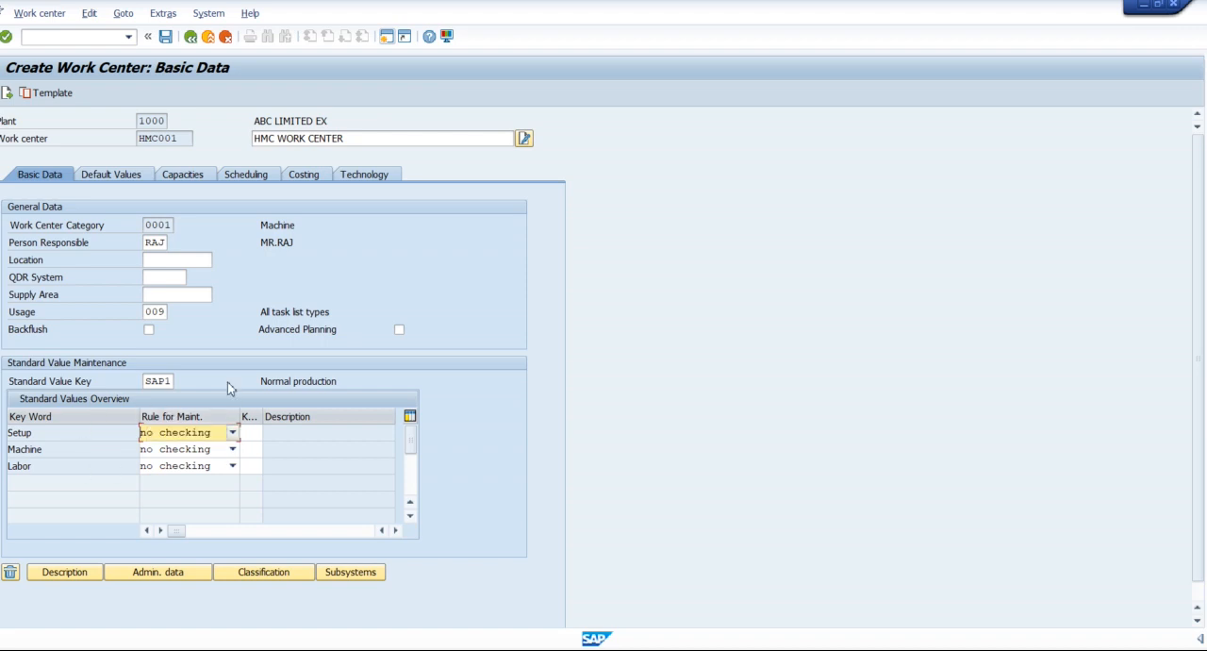
Set the Machine standard value's maintenance rule to should be entered and widen the rule column to show it fully.
click(233, 450)
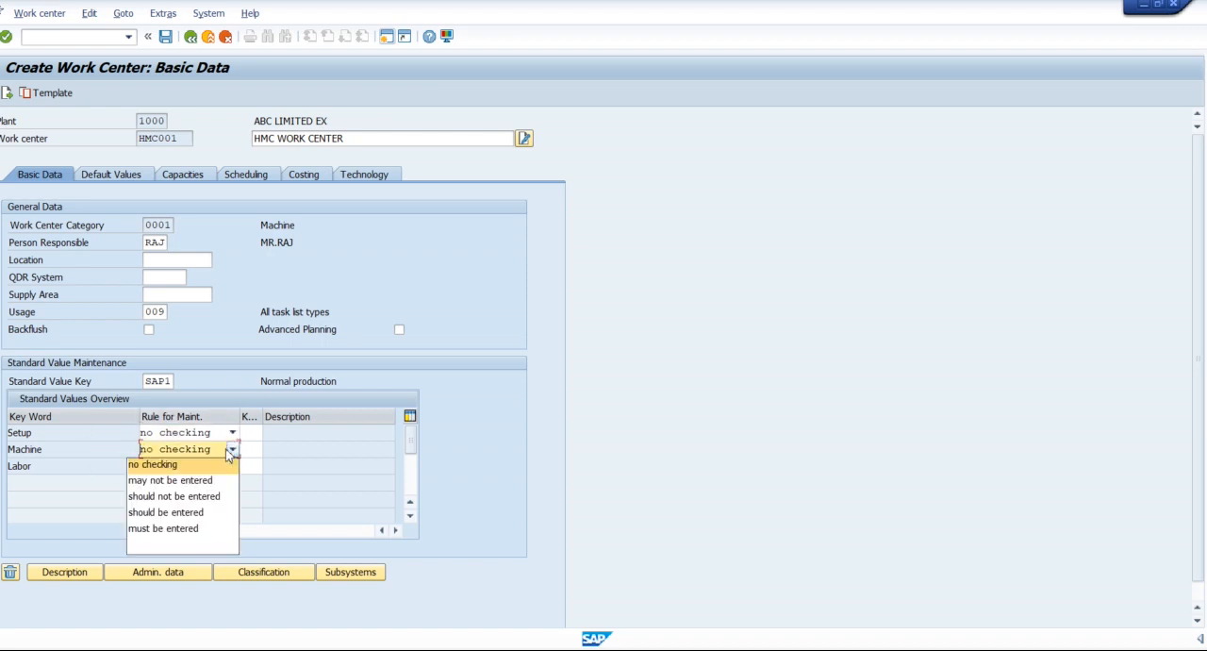
click(181, 512)
drag(240, 419, 272, 420)
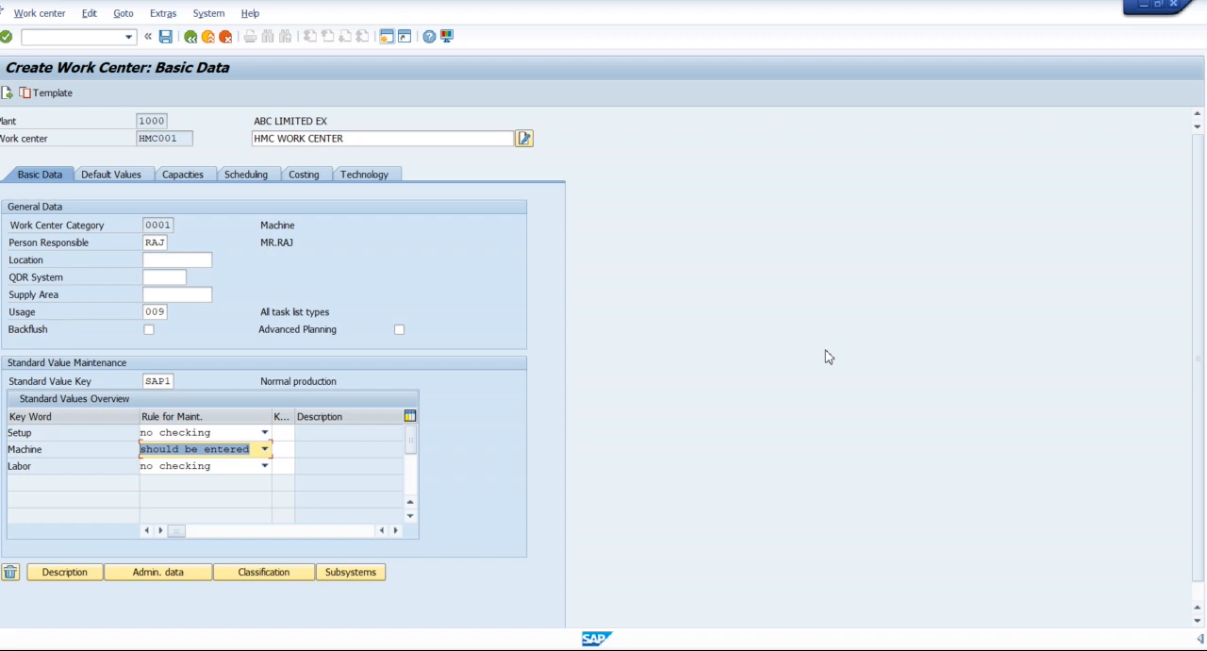
Switch to the implementation guide session and open Define Standard Value Key under the work center's Standard Value settings.
key(alt+Tab)
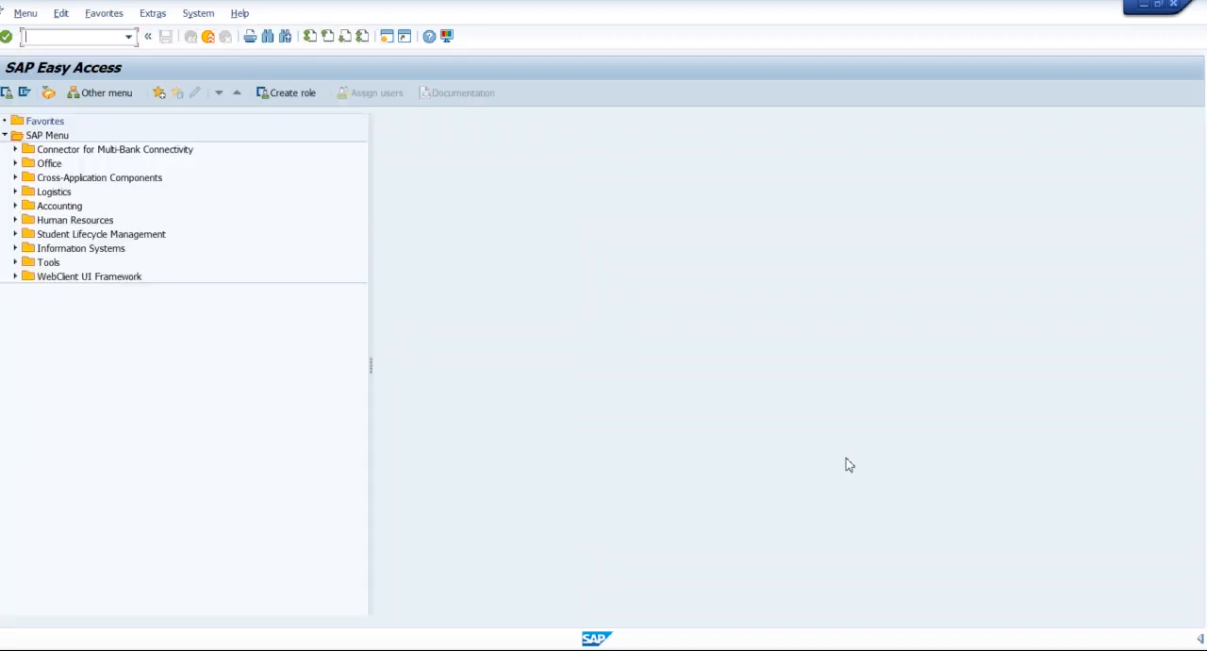
key(alt+Tab)
key(alt+Tab)
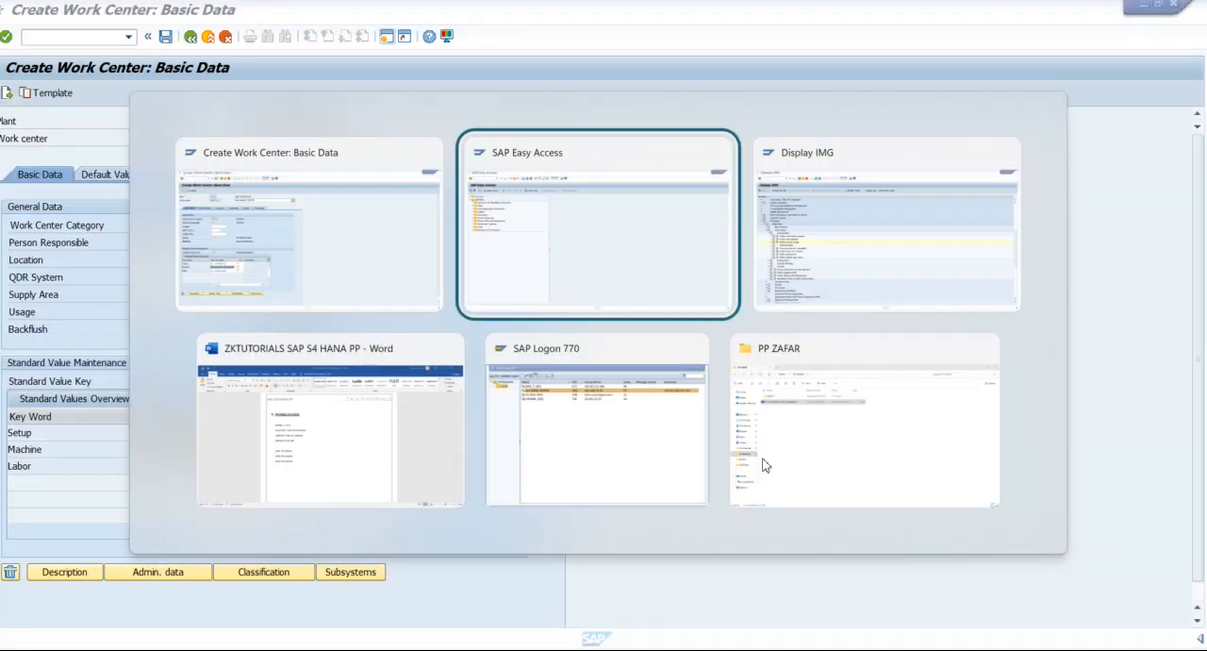
key(alt+Tab)
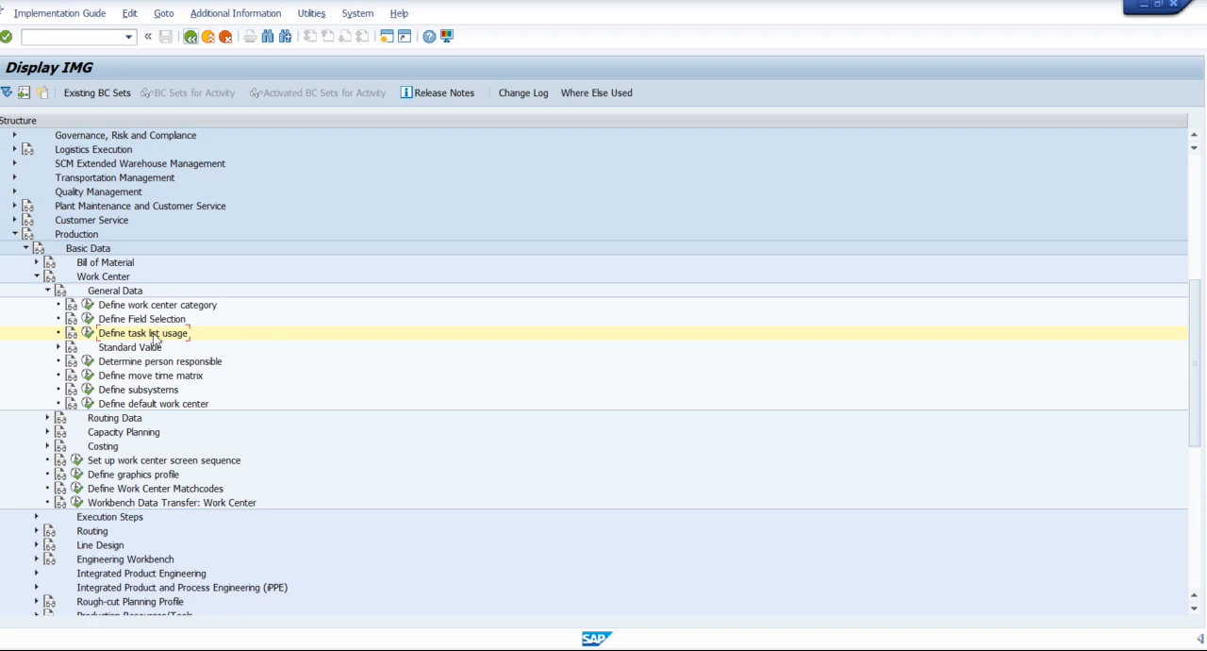
click(59, 347)
click(142, 377)
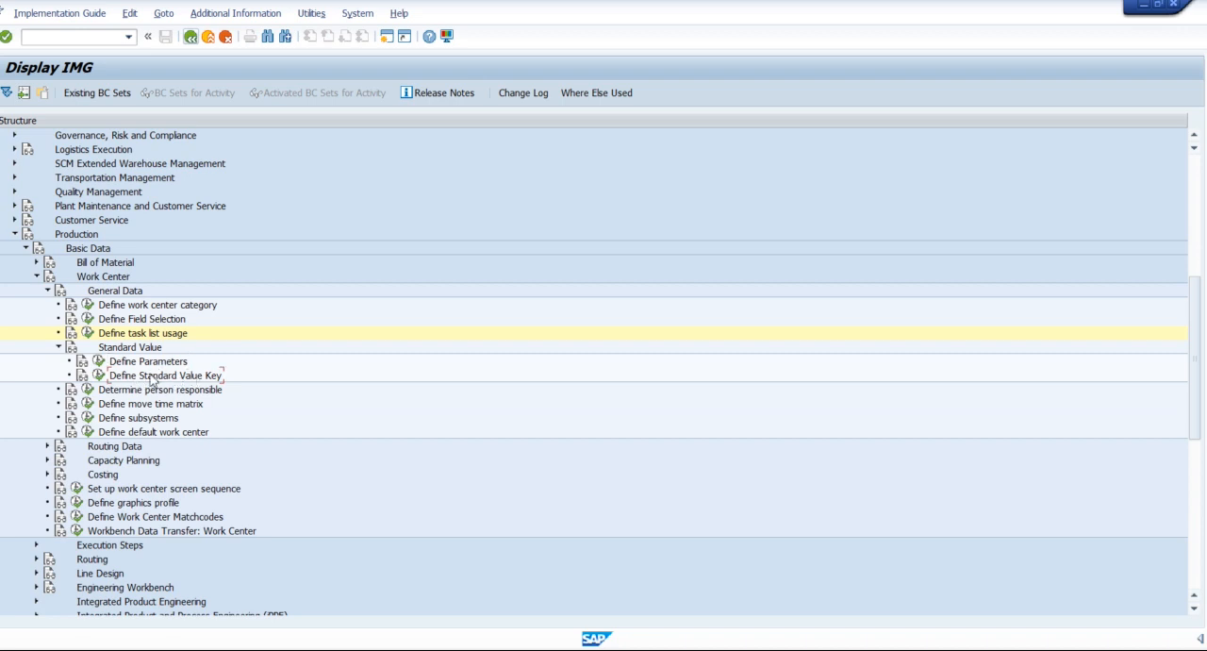
click(99, 376)
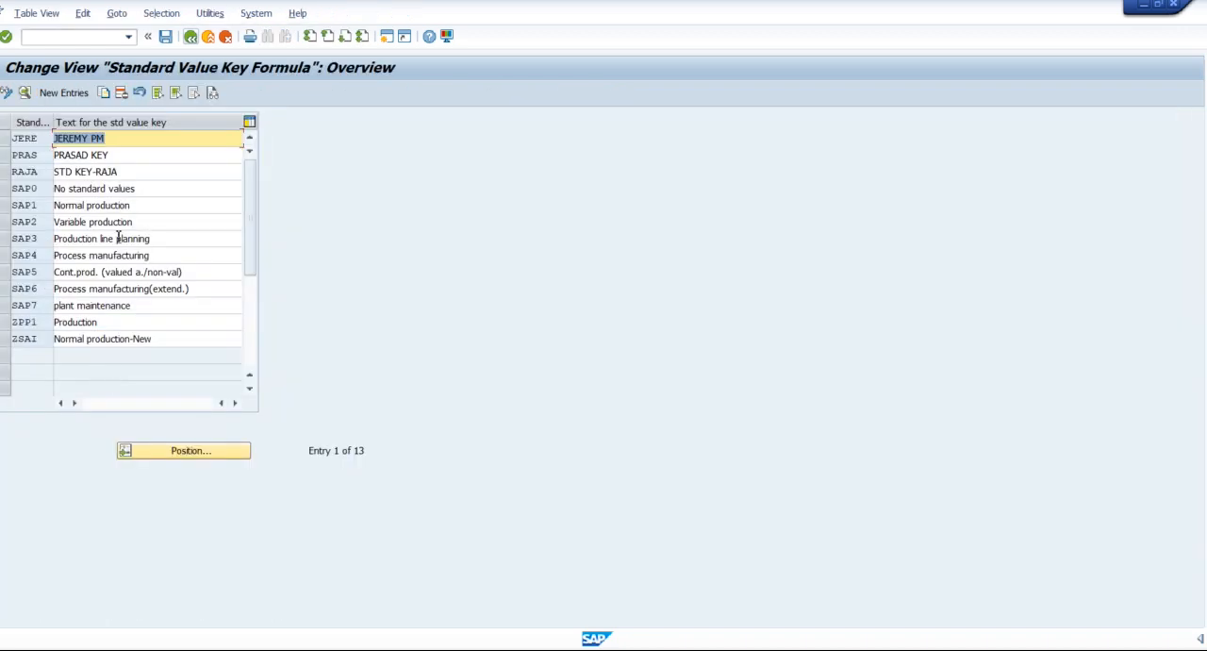
Open standard value key SAP1 and assign SAP_04 Op time 1, SAPC02 Process and SAP_R3 Teardown as parameters 4, 5 and 6.
click(43, 208)
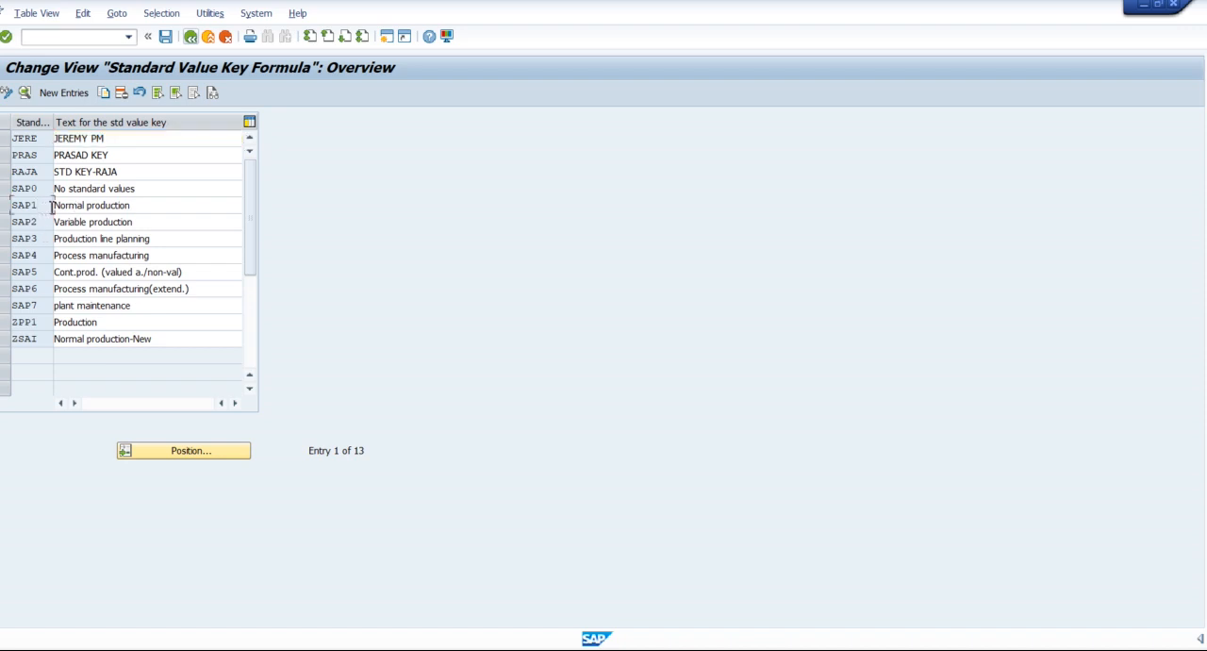
double_click(52, 206)
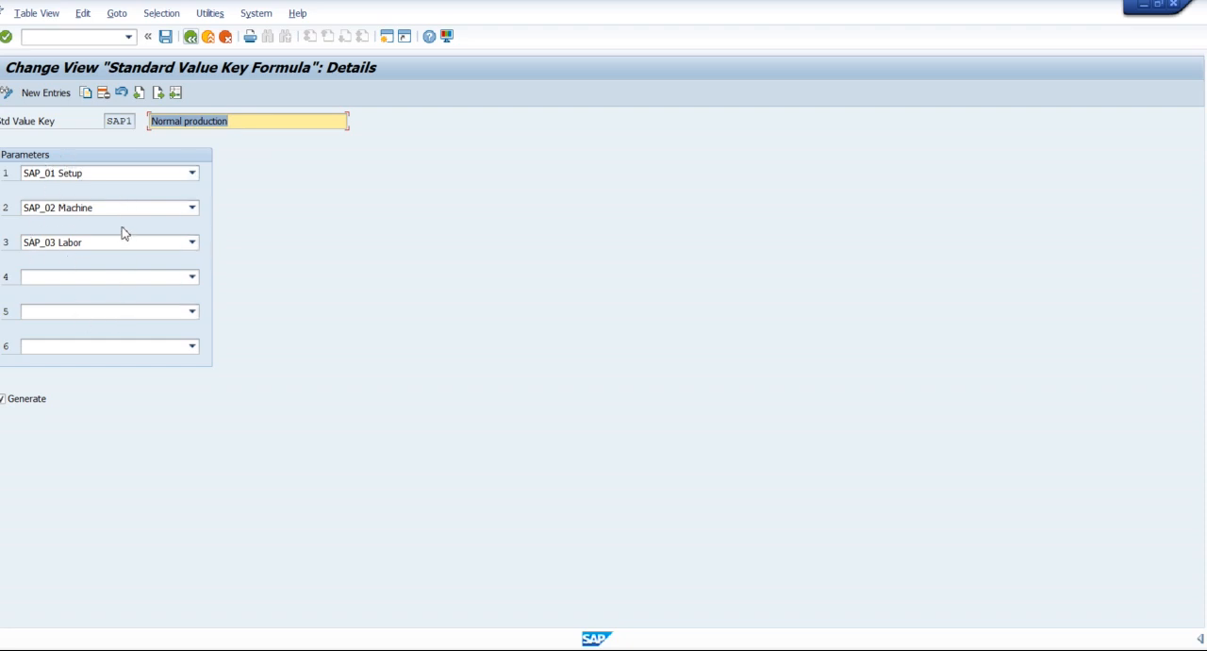
click(100, 278)
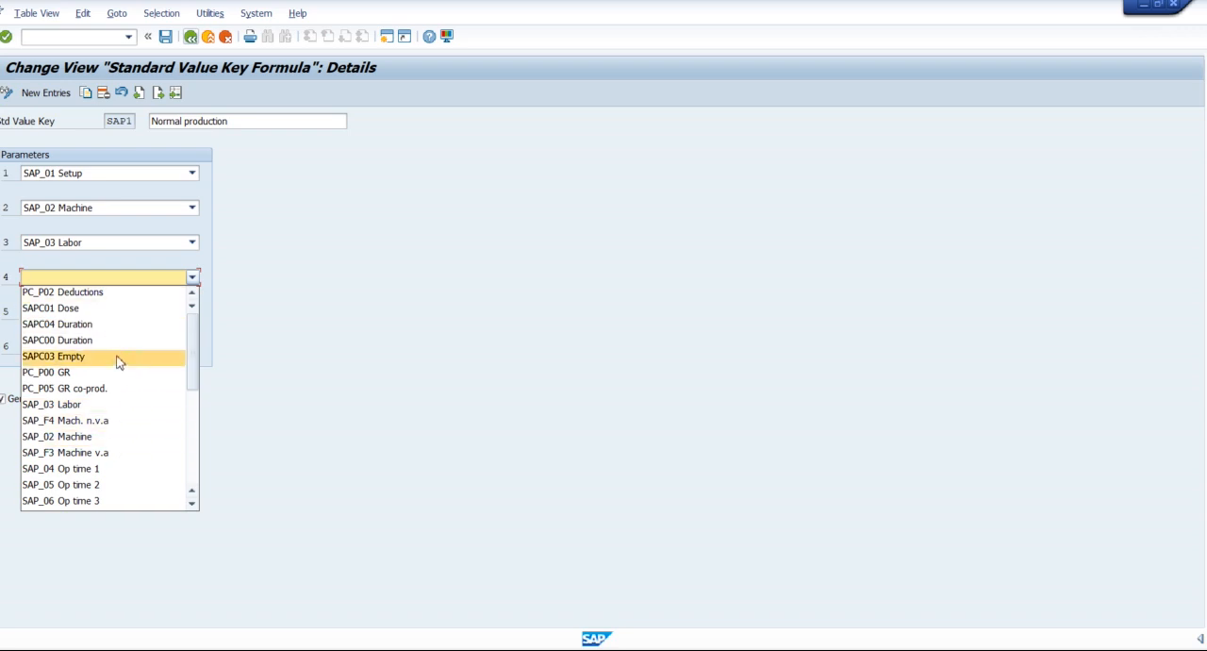
scroll(117, 360, down, 2)
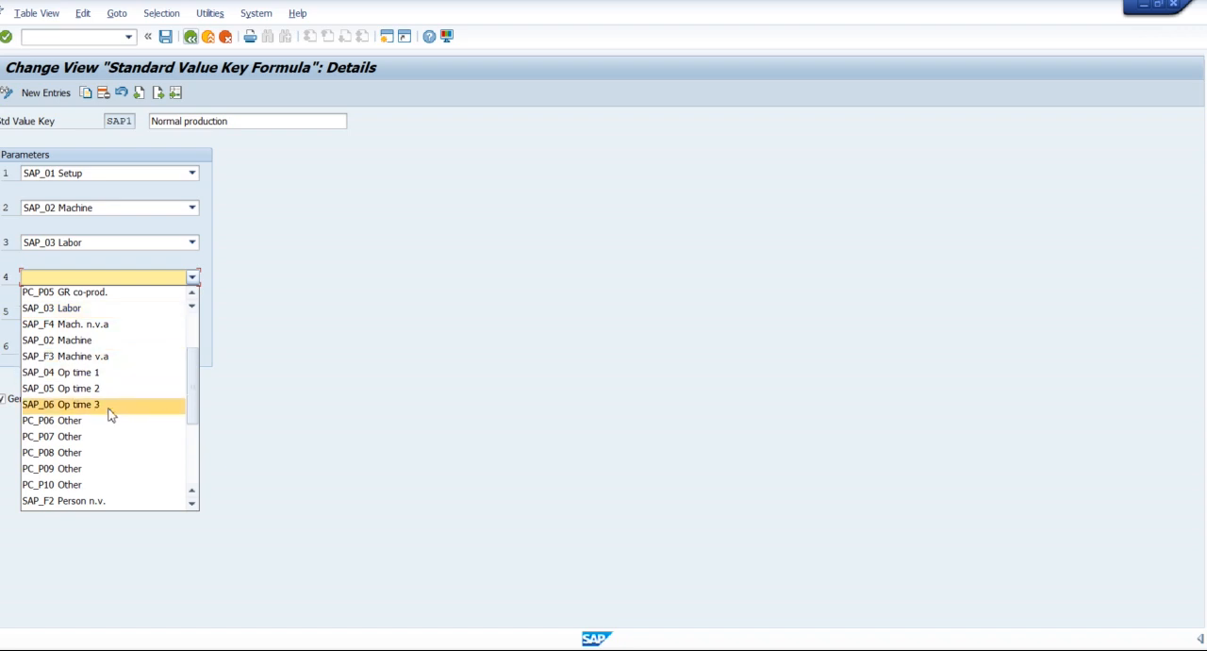
click(73, 372)
click(148, 316)
scroll(113, 406, down, 4)
scroll(111, 397, down, 1)
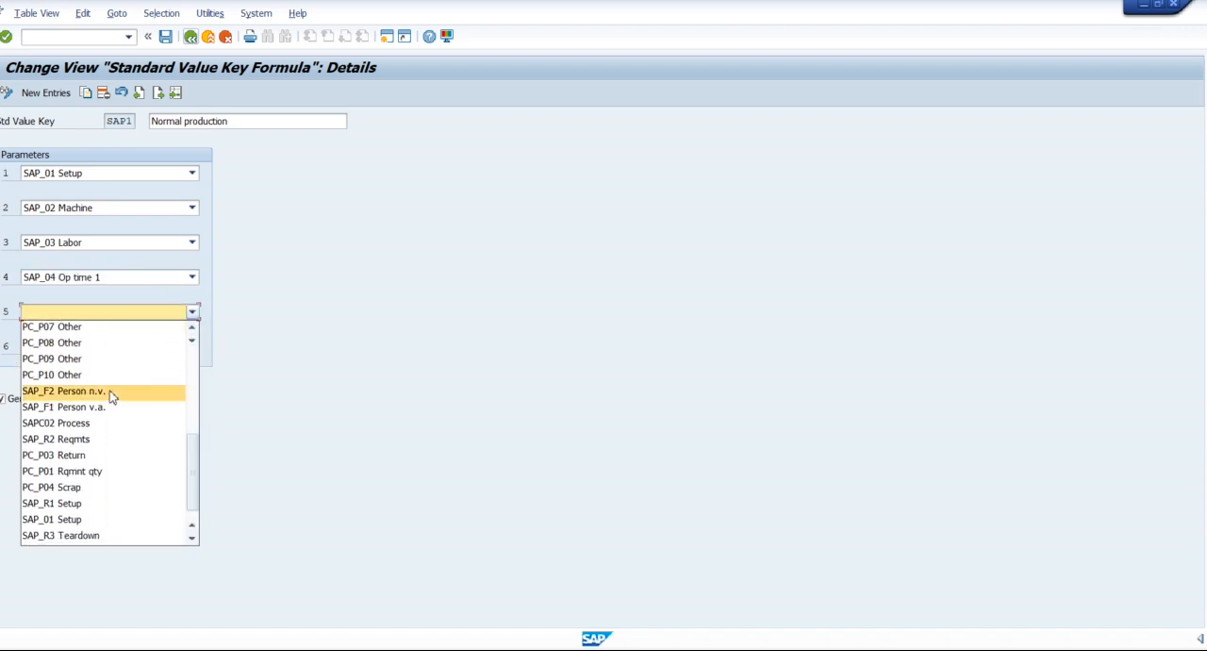
click(92, 426)
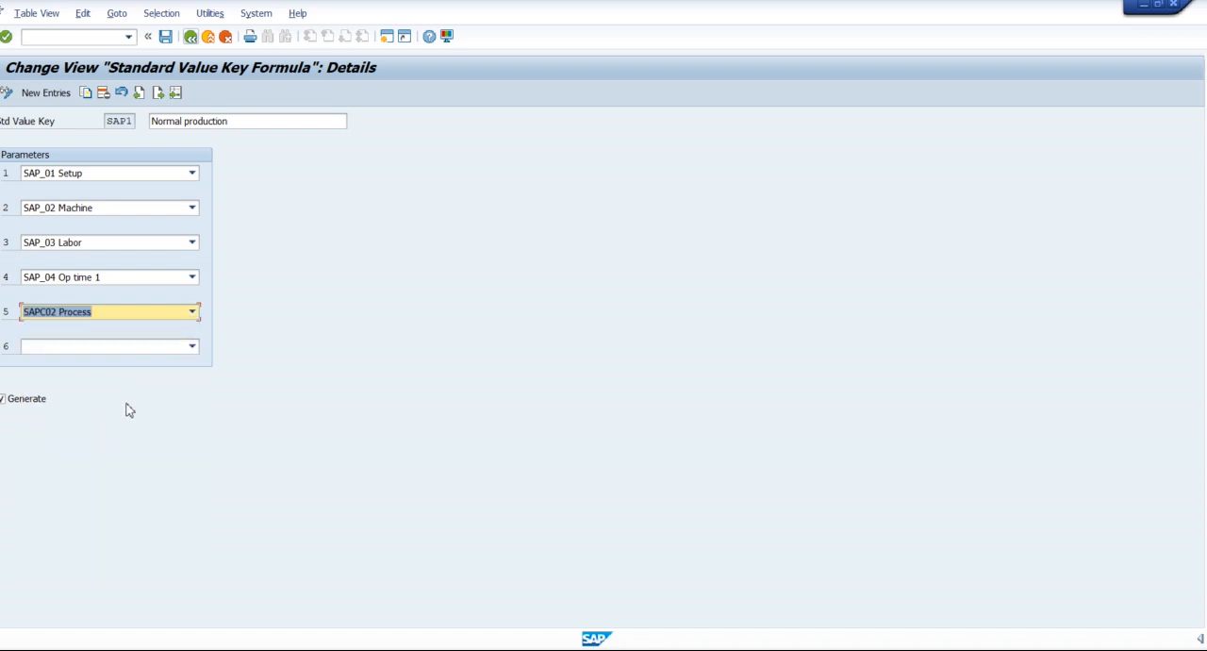
click(126, 346)
scroll(124, 439, down, 3)
scroll(123, 440, down, 3)
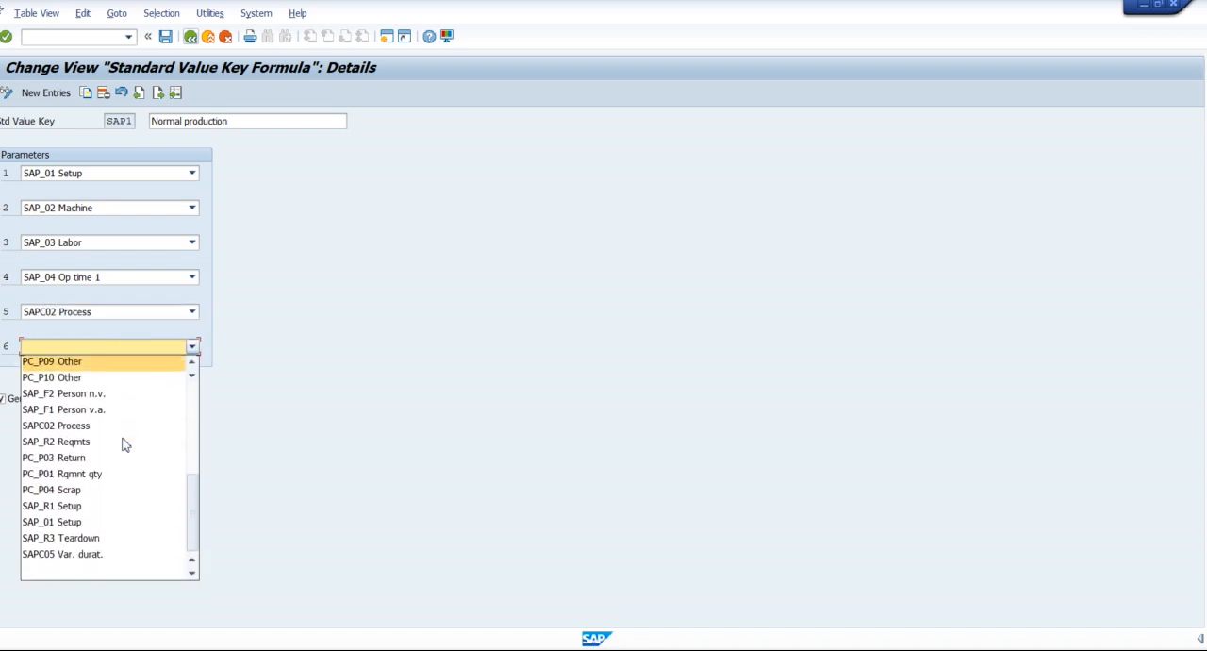
click(109, 539)
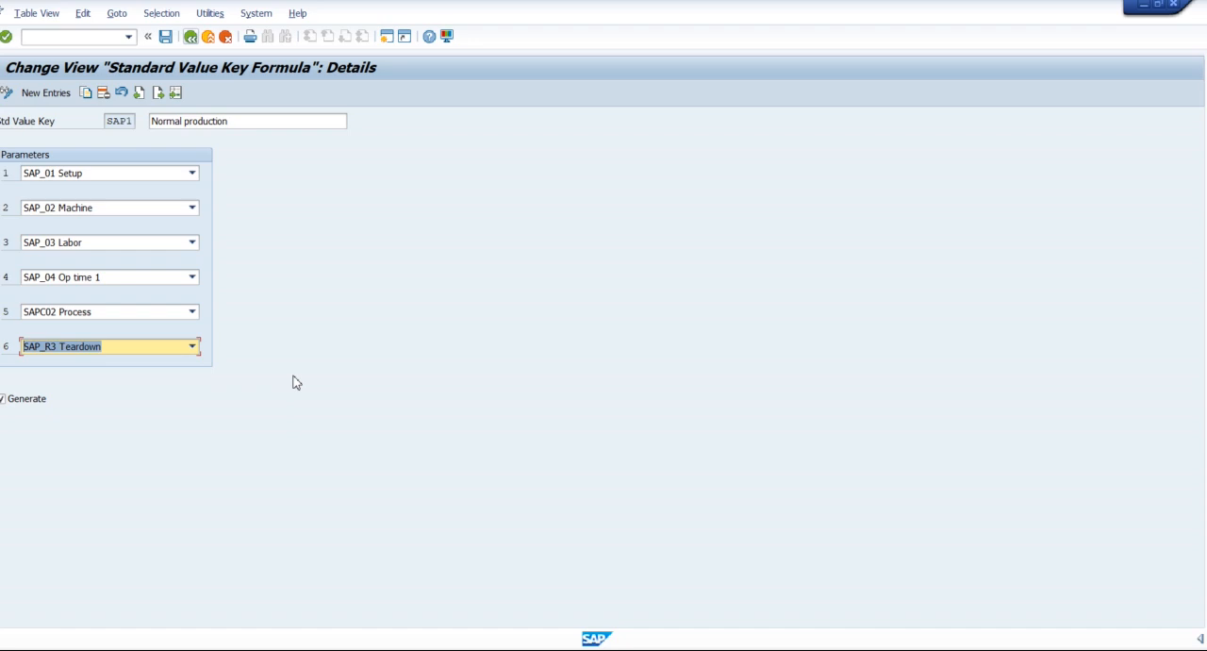
Leave the standard value key maintenance, return to the implementation guide, and open Define Parameters to view the parameter list.
click(191, 38)
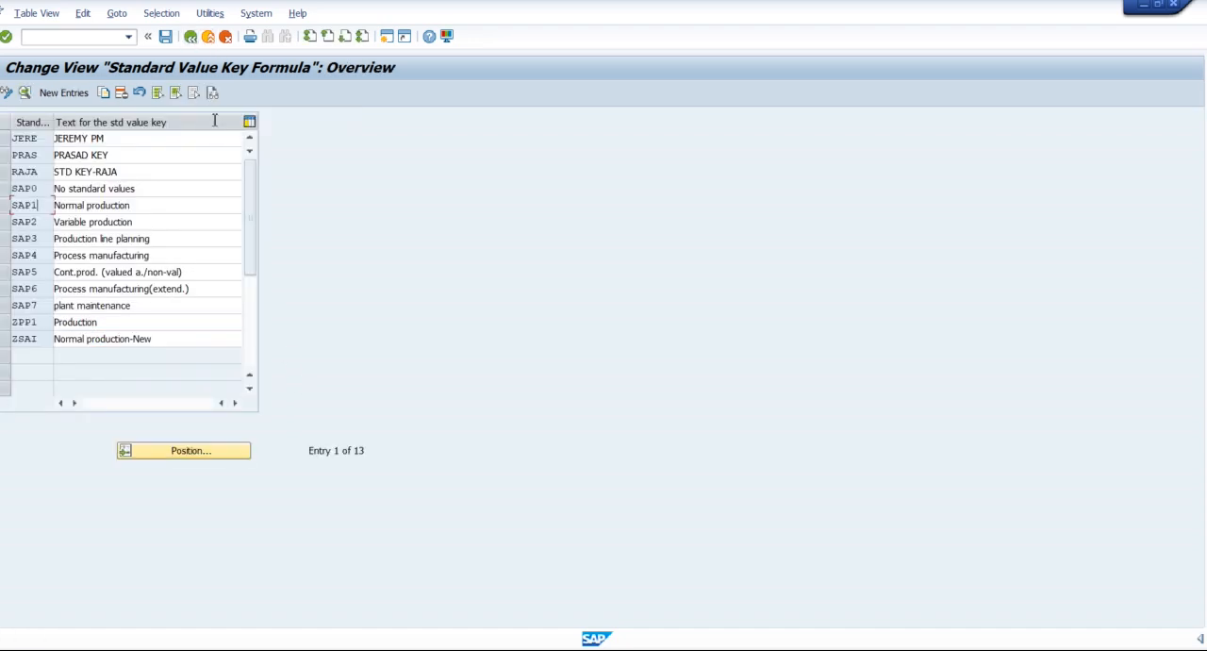
click(191, 37)
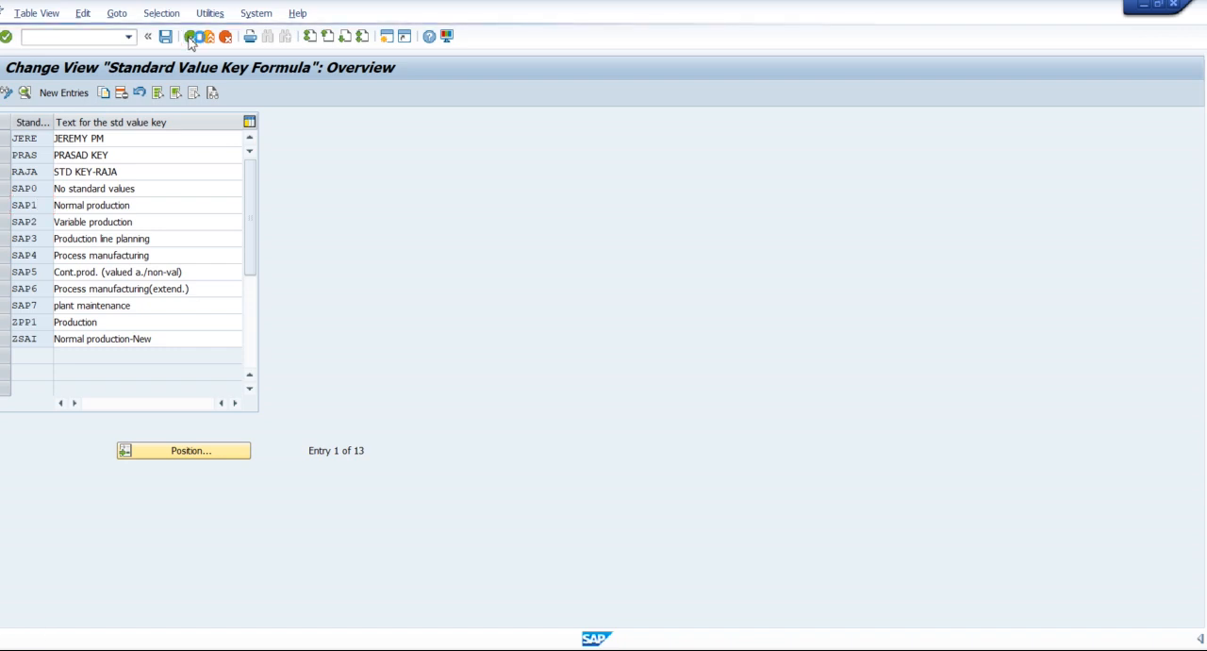
click(308, 289)
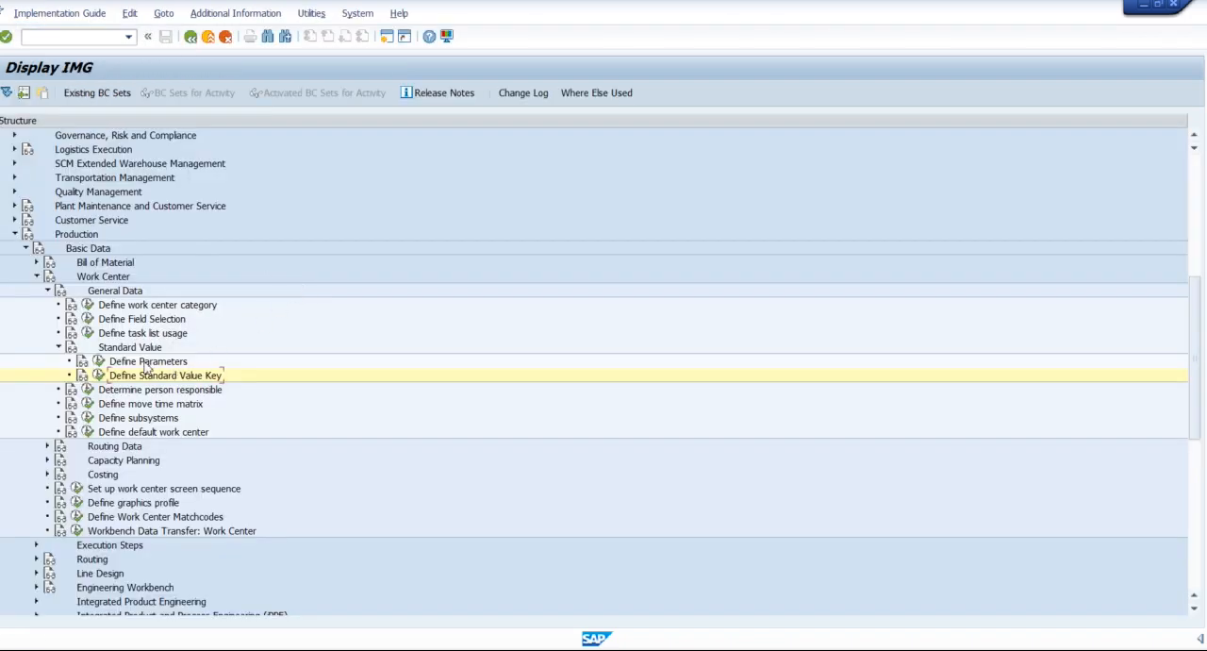
double_click(123, 364)
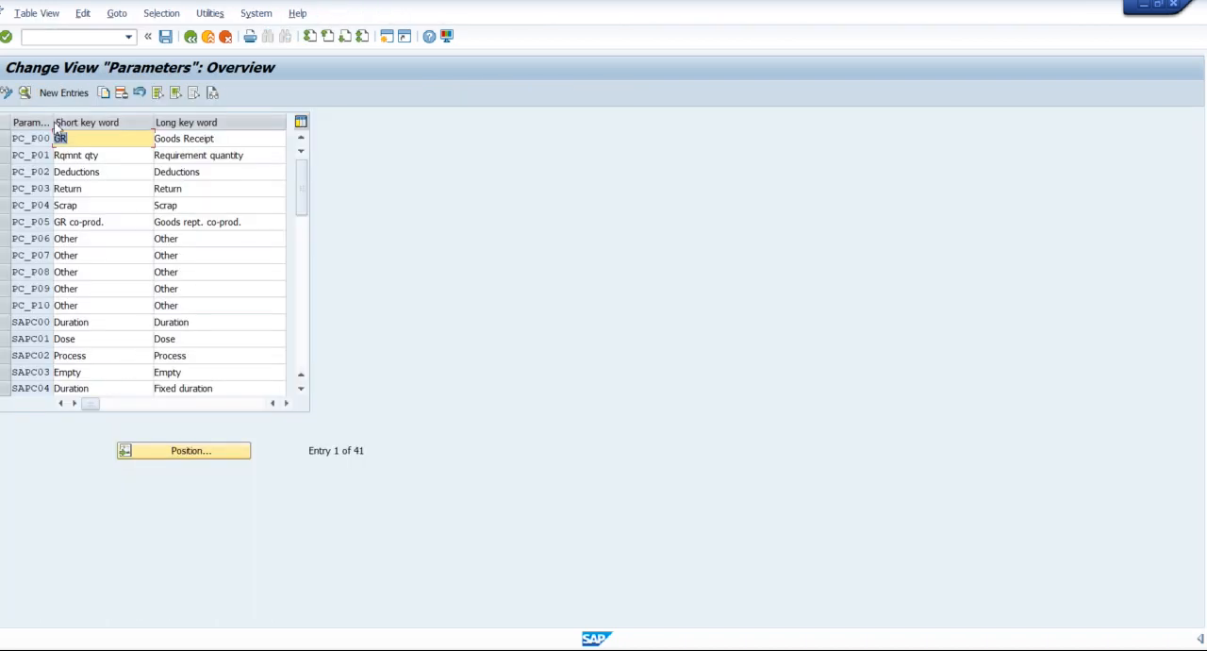
click(44, 167)
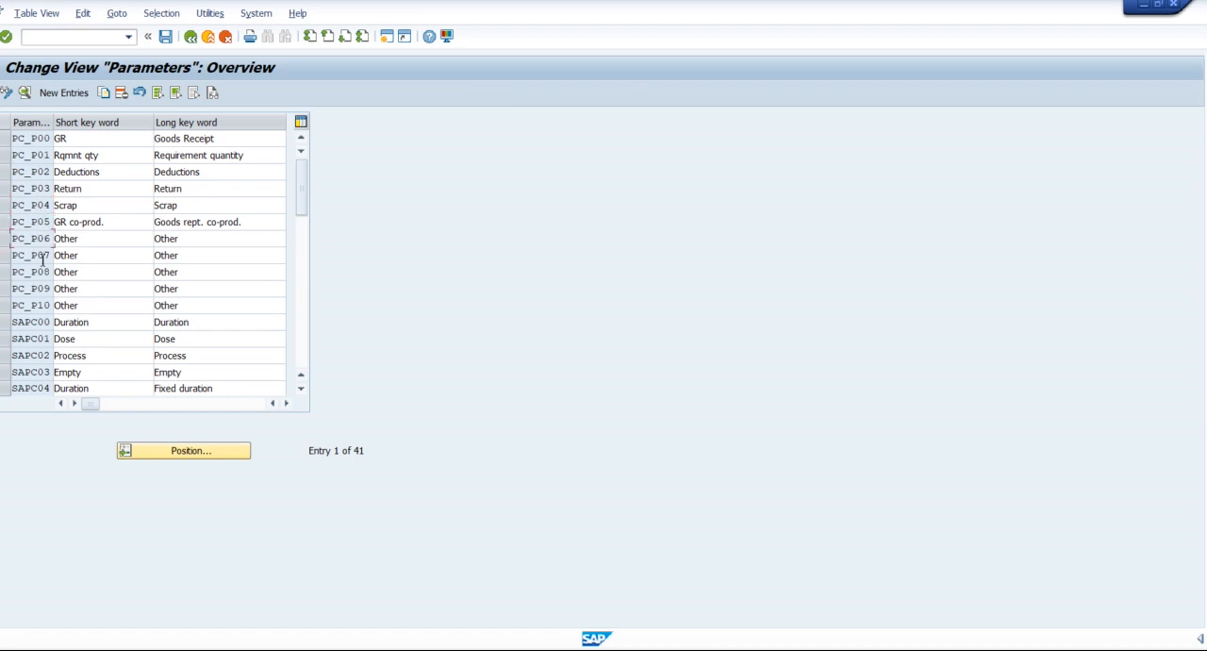
Open the details of parameter SAPC02 Process, examine its key words, dimension and standard value unit, and return to the implementation guide.
click(47, 321)
scroll(33, 260, down, 2)
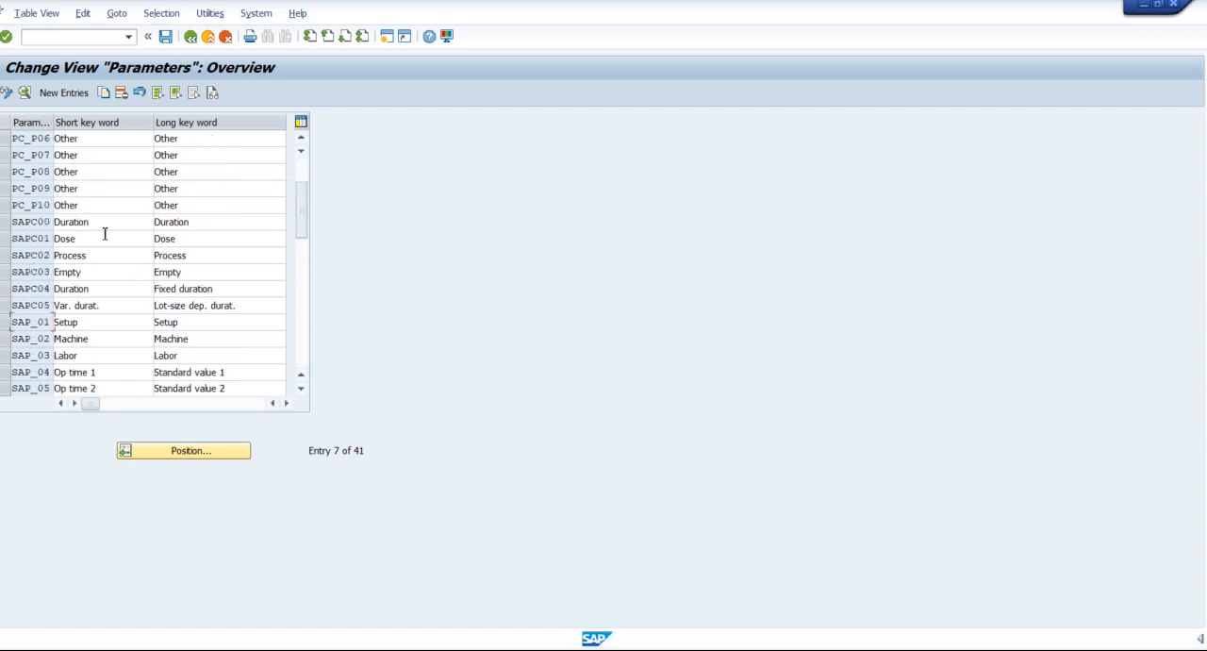
click(42, 255)
double_click(43, 256)
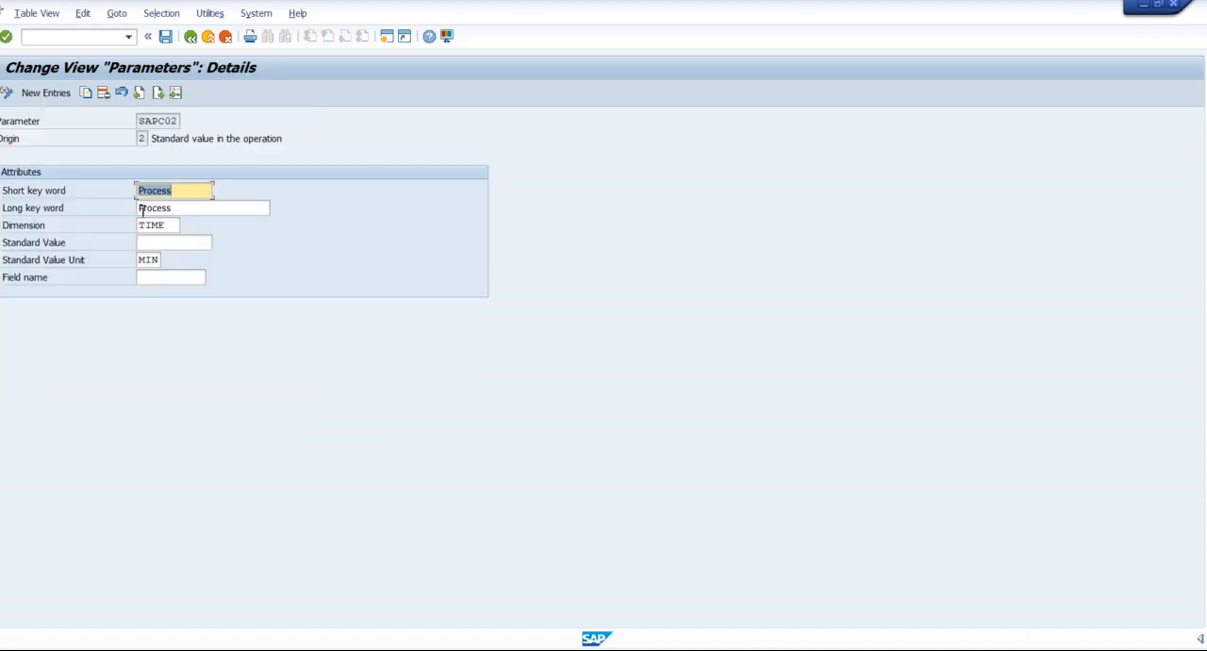
click(186, 207)
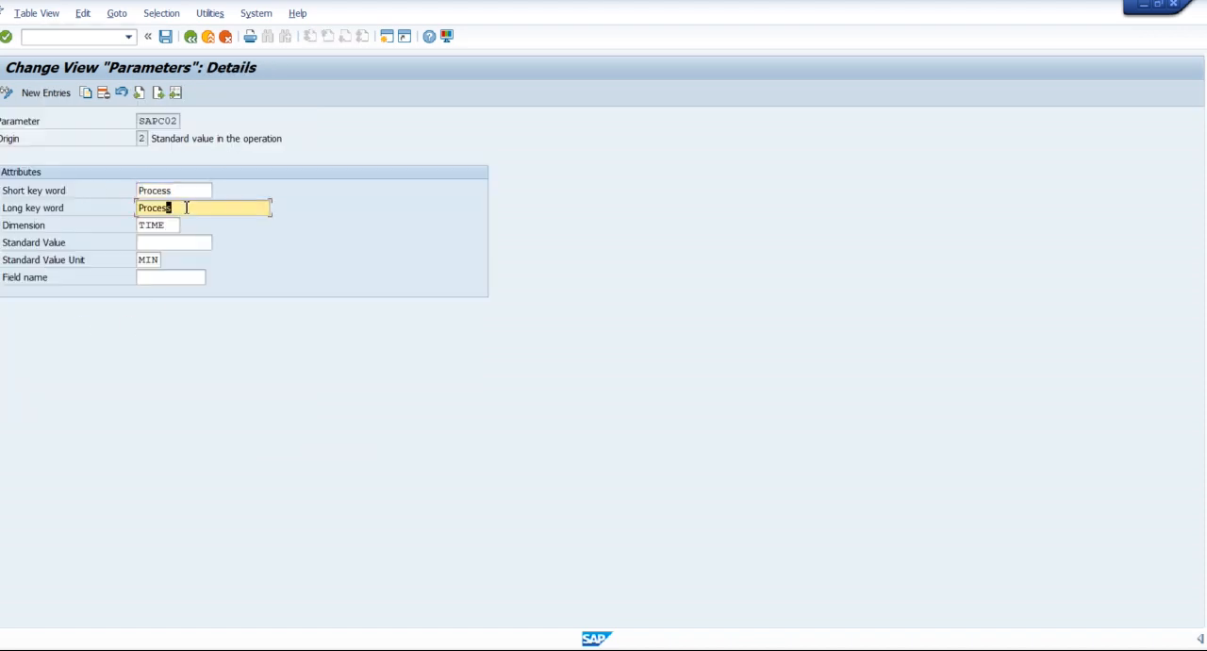
click(49, 228)
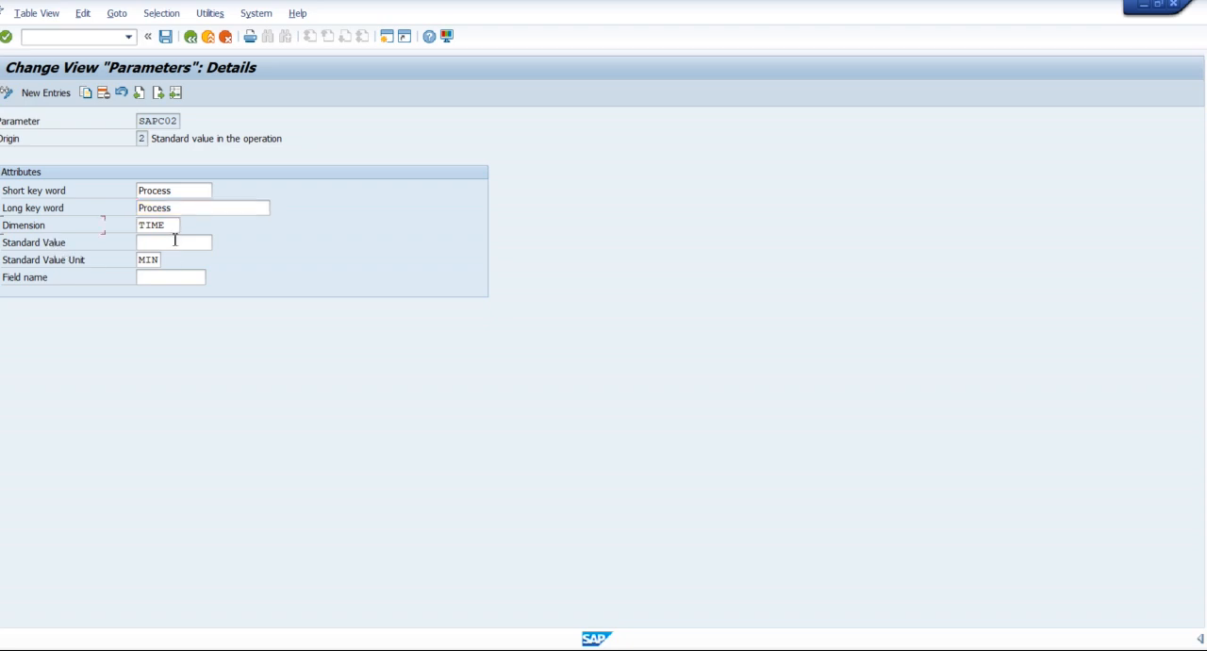
click(175, 229)
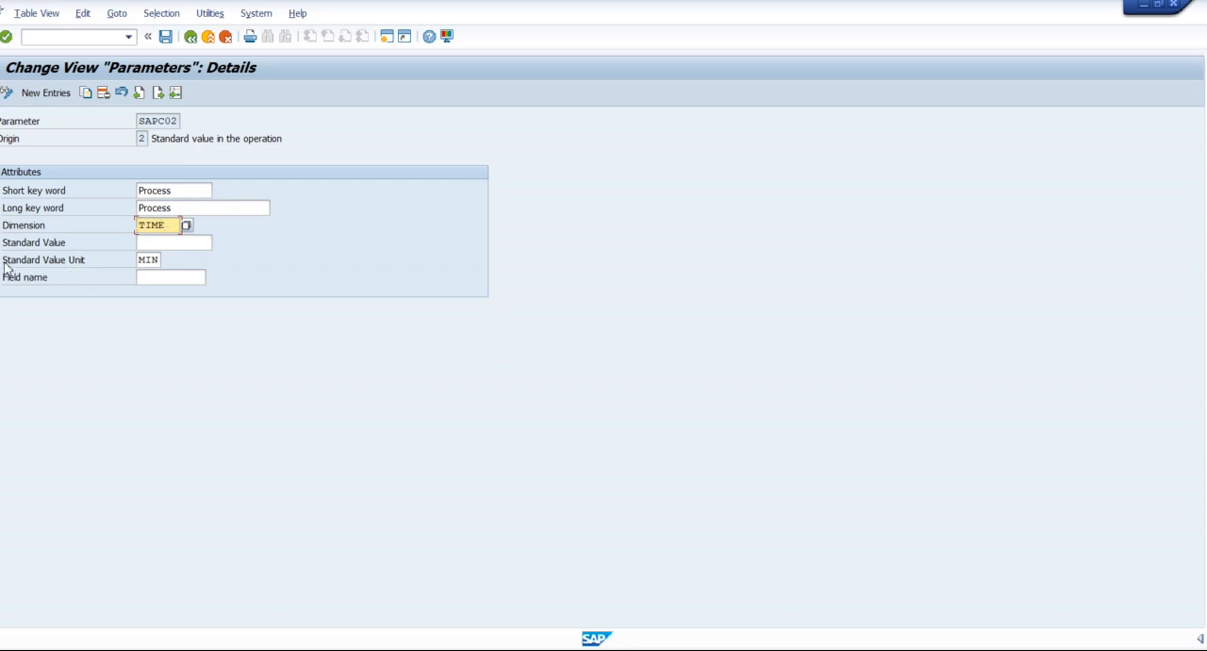
drag(5, 261, 86, 266)
click(156, 262)
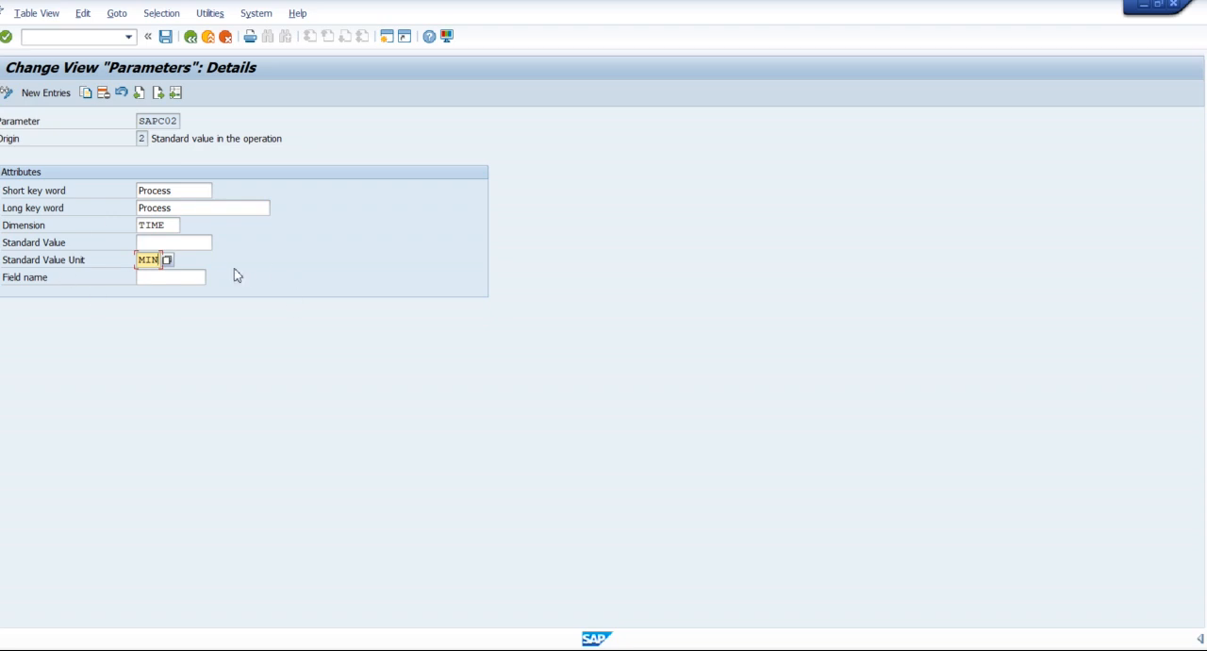
click(191, 37)
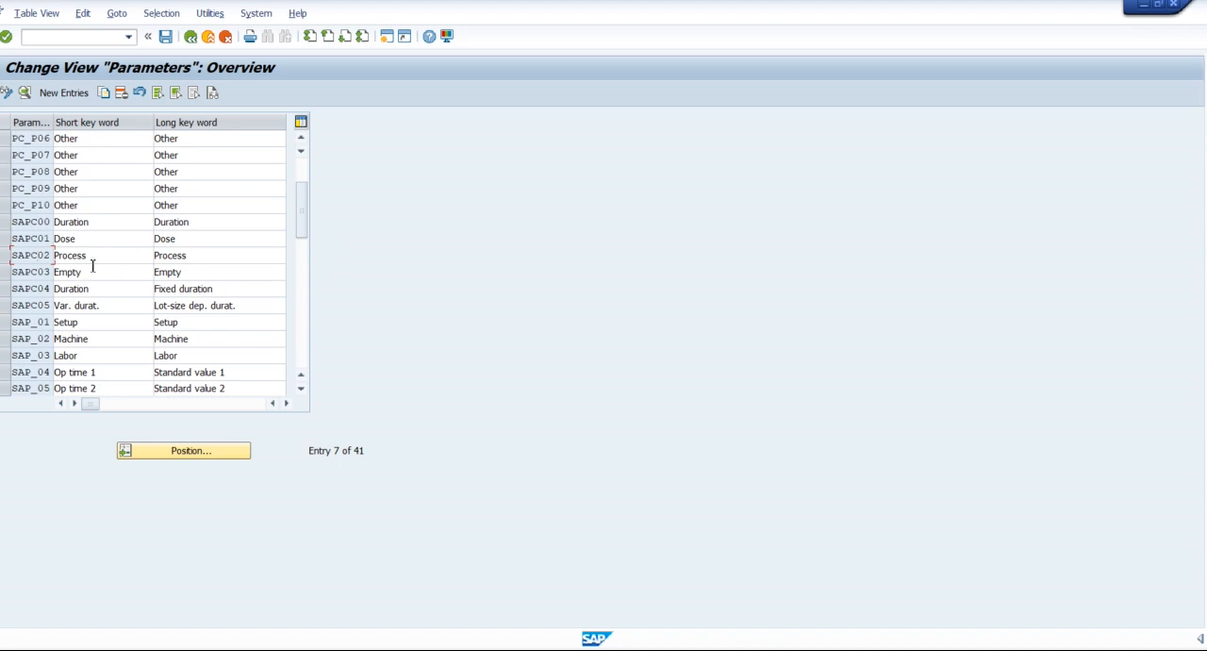
click(5, 257)
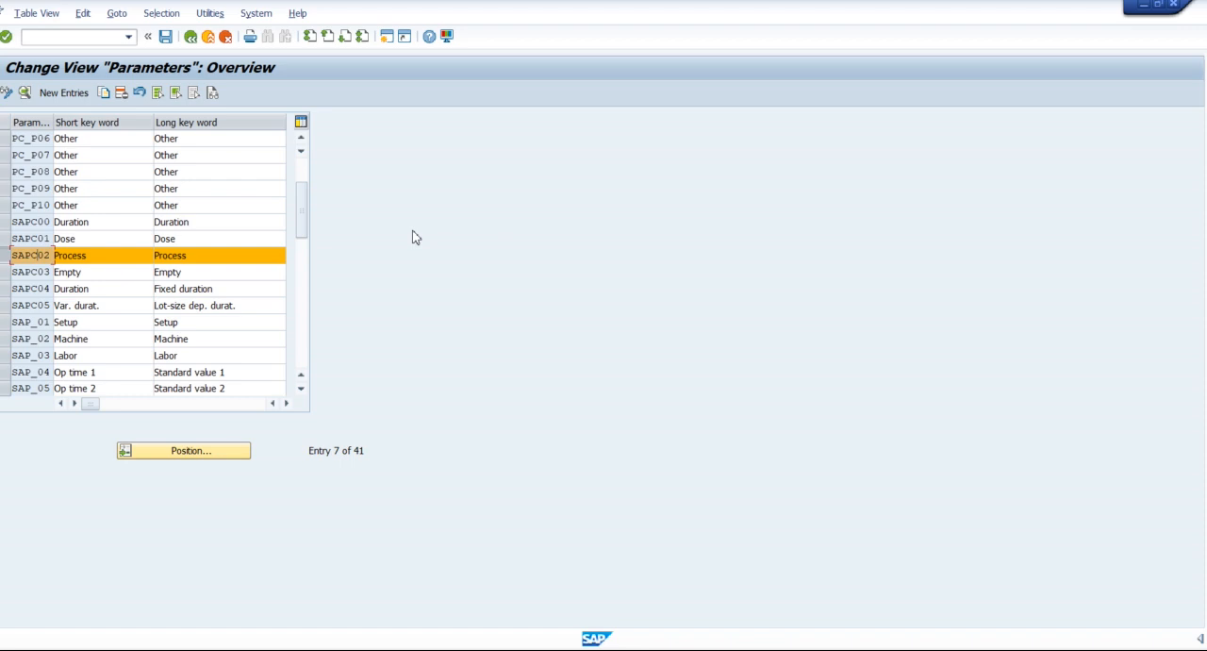
click(192, 37)
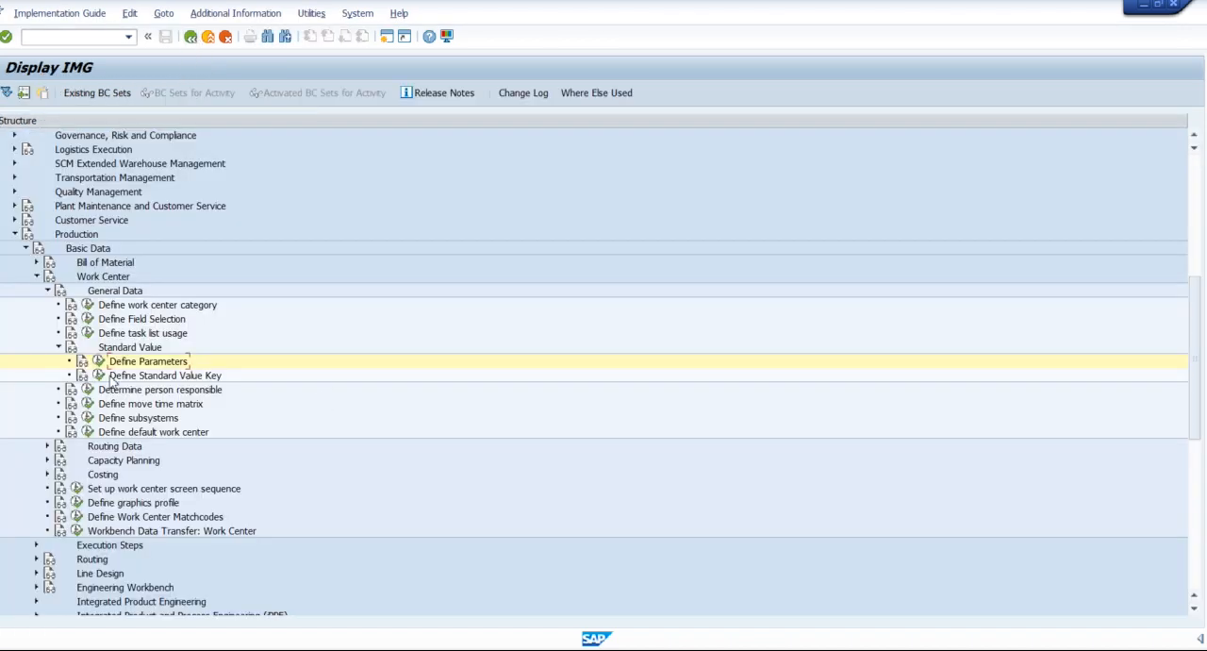
In Define Standard Value Key, copy the SAP1 Normal production entry under the new key PP01.
click(99, 377)
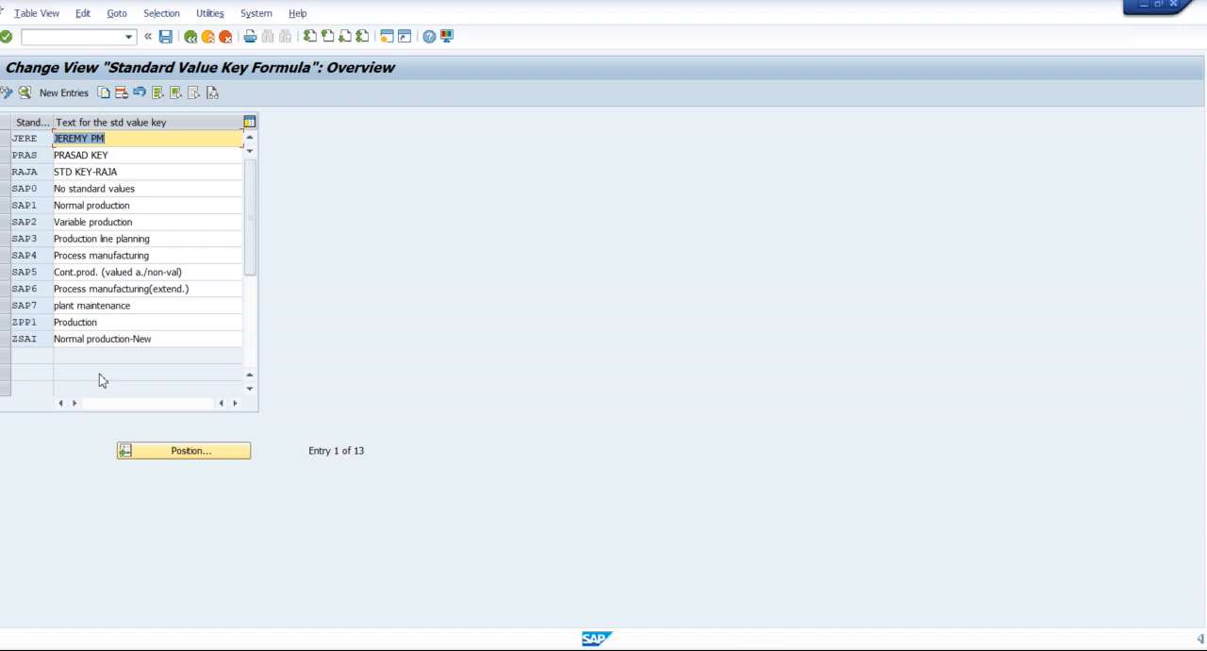
click(5, 205)
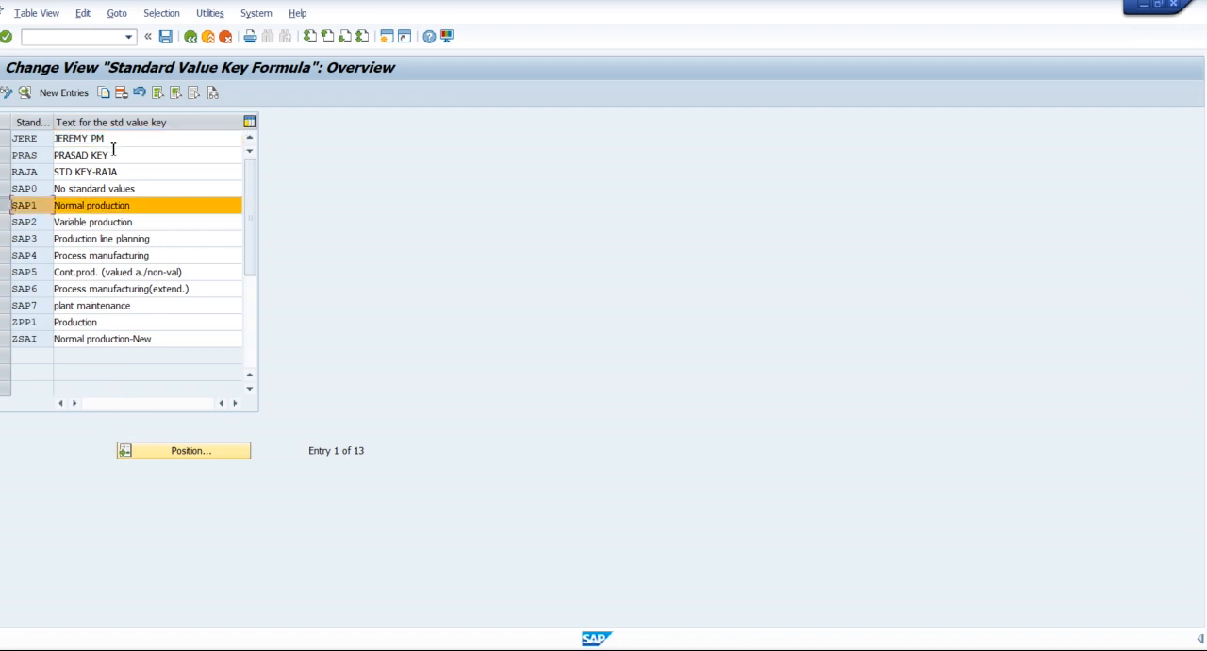
click(105, 92)
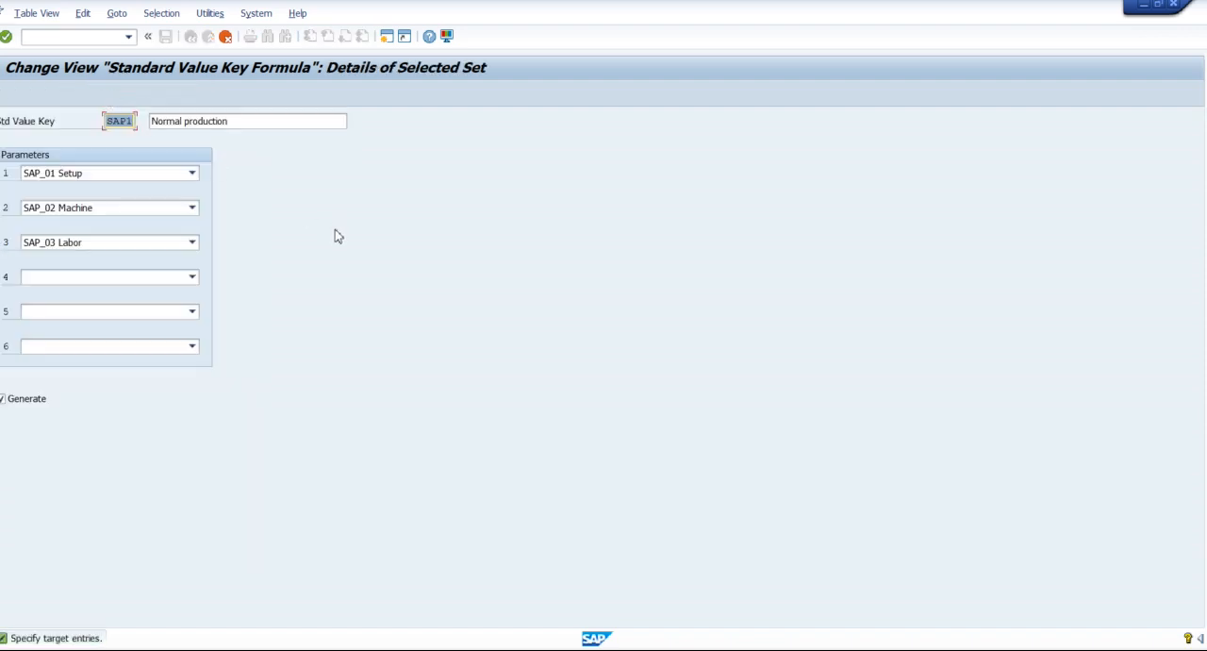
text(P)
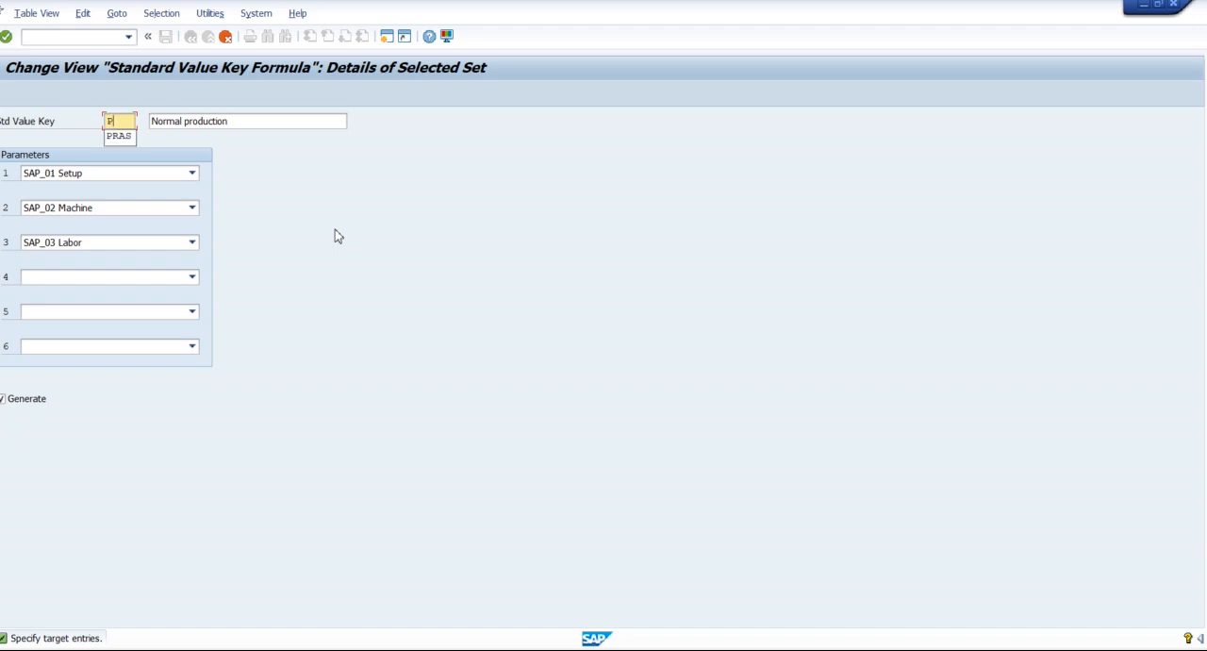
text(P01)
key(Tab)
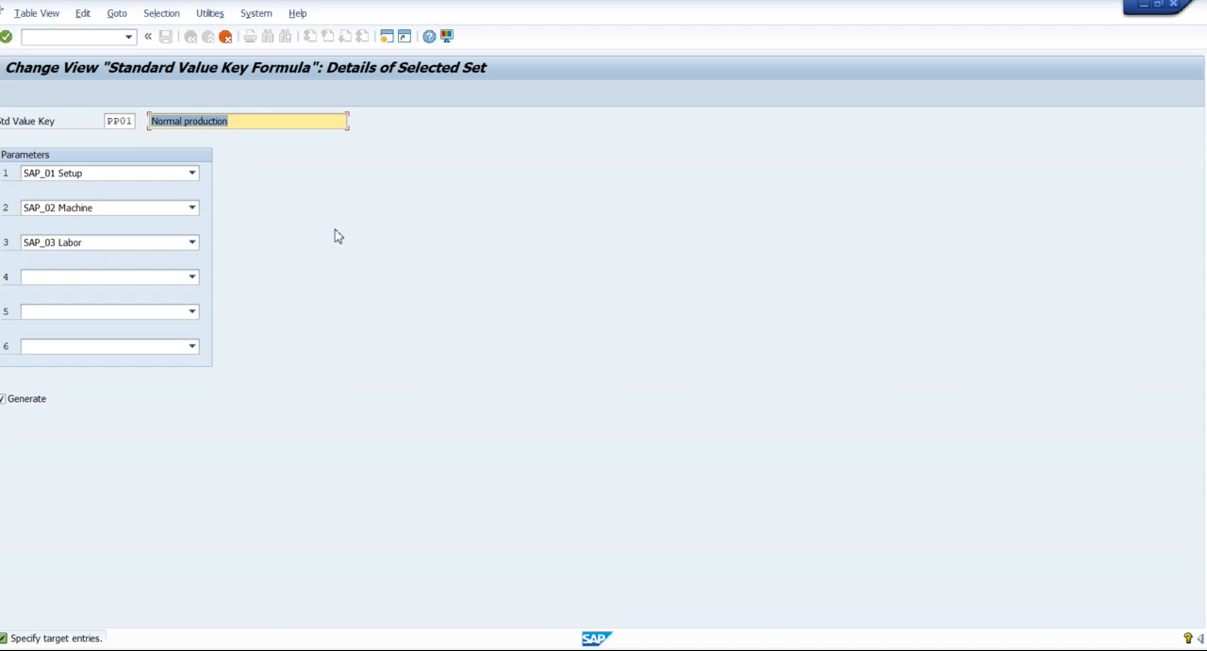
Change the copied standard value key's description to Production_HMC.
click(186, 120)
key(BackSpace)
key(BackSpace)
key(BackSpace)
key(BackSpace)
key(BackSpace)
key(BackSpace)
key(BackSpace)
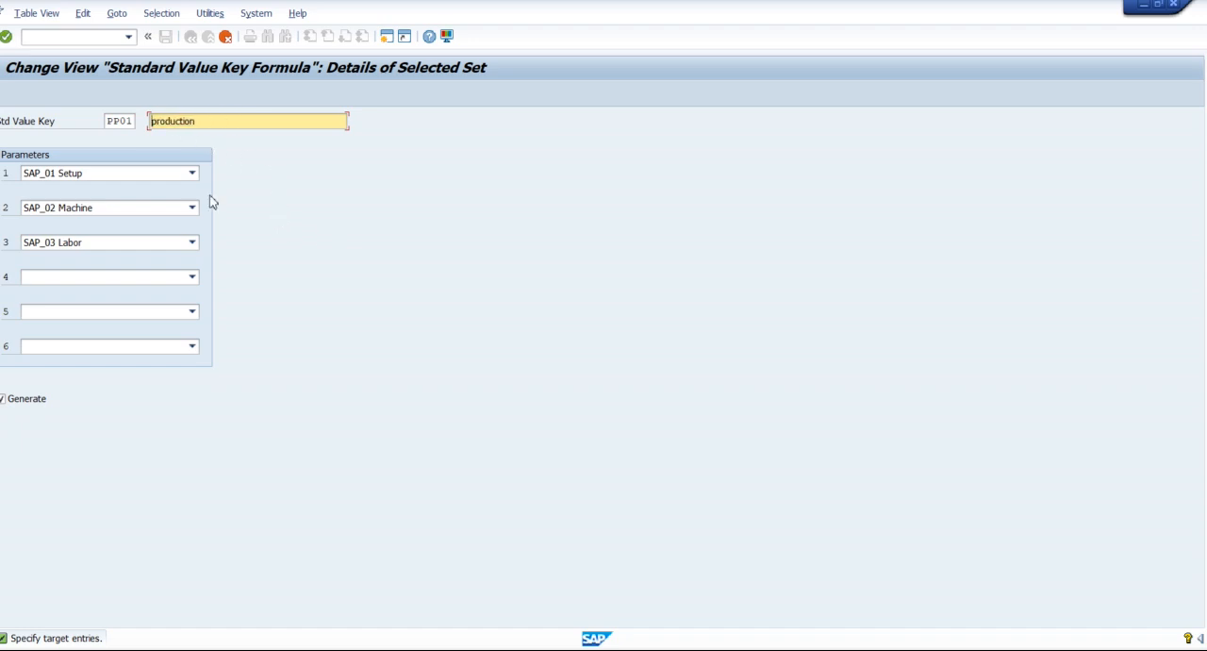
key(Delete)
text(p)
key(BackSpace)
text(P)
click(213, 126)
text(_HMC)
Leave parameter 4 blank, accept the copied key PP01 and save the standard value key table.
click(119, 278)
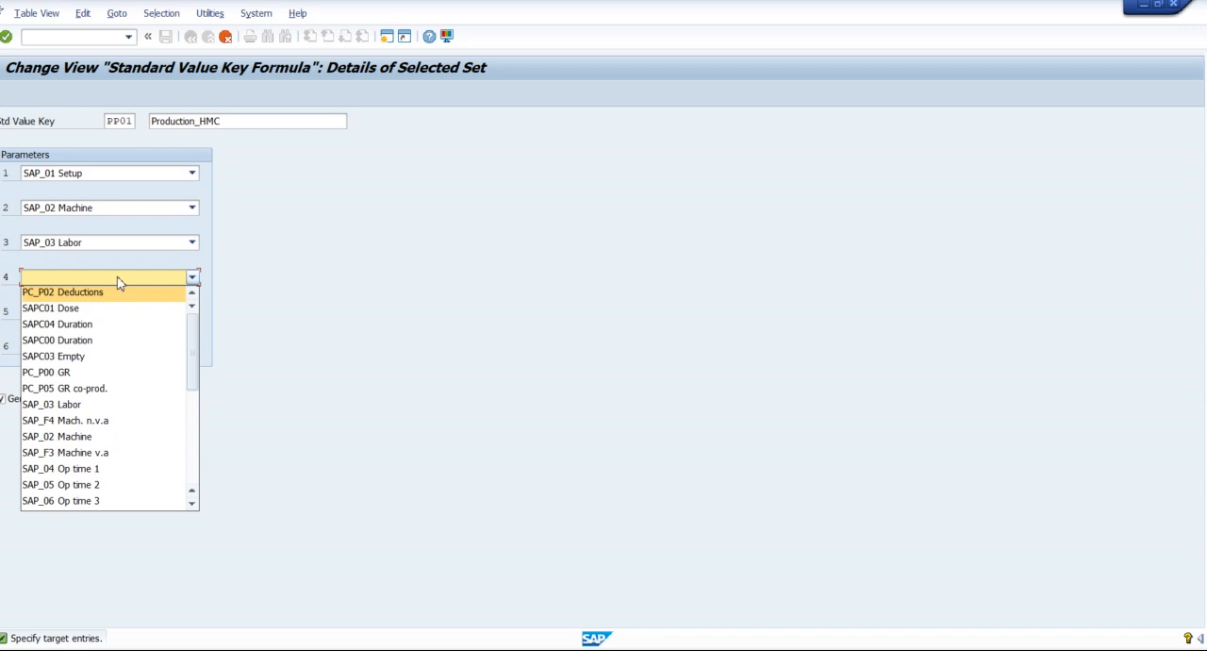
click(119, 280)
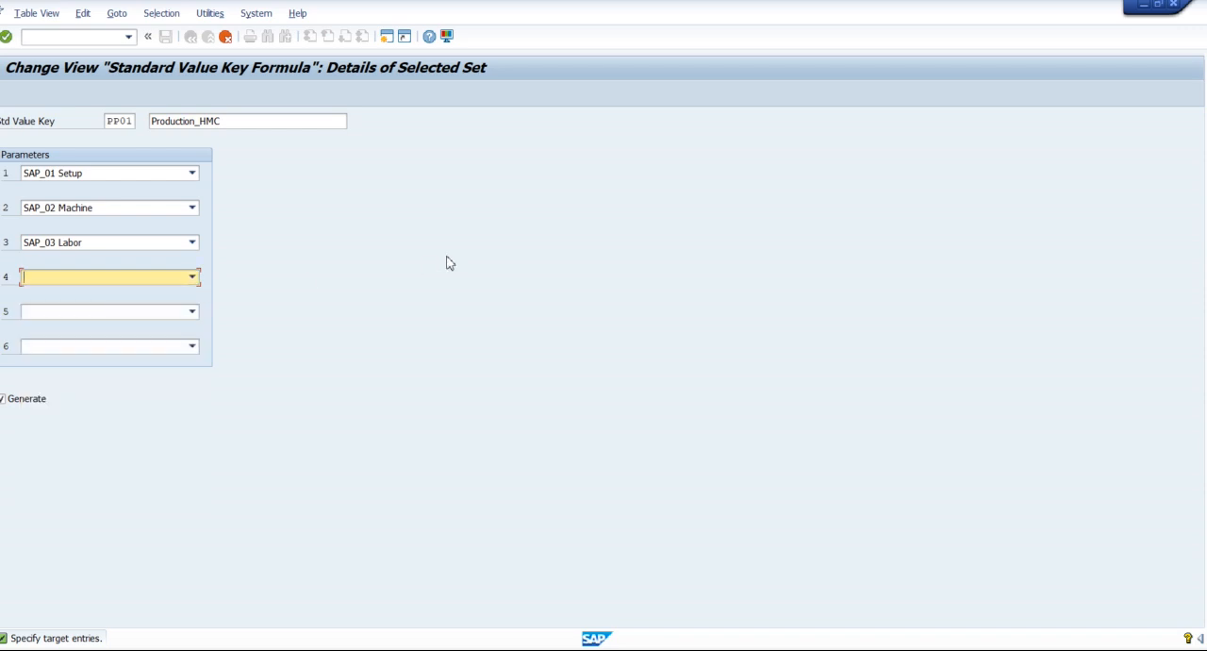
key(F3)
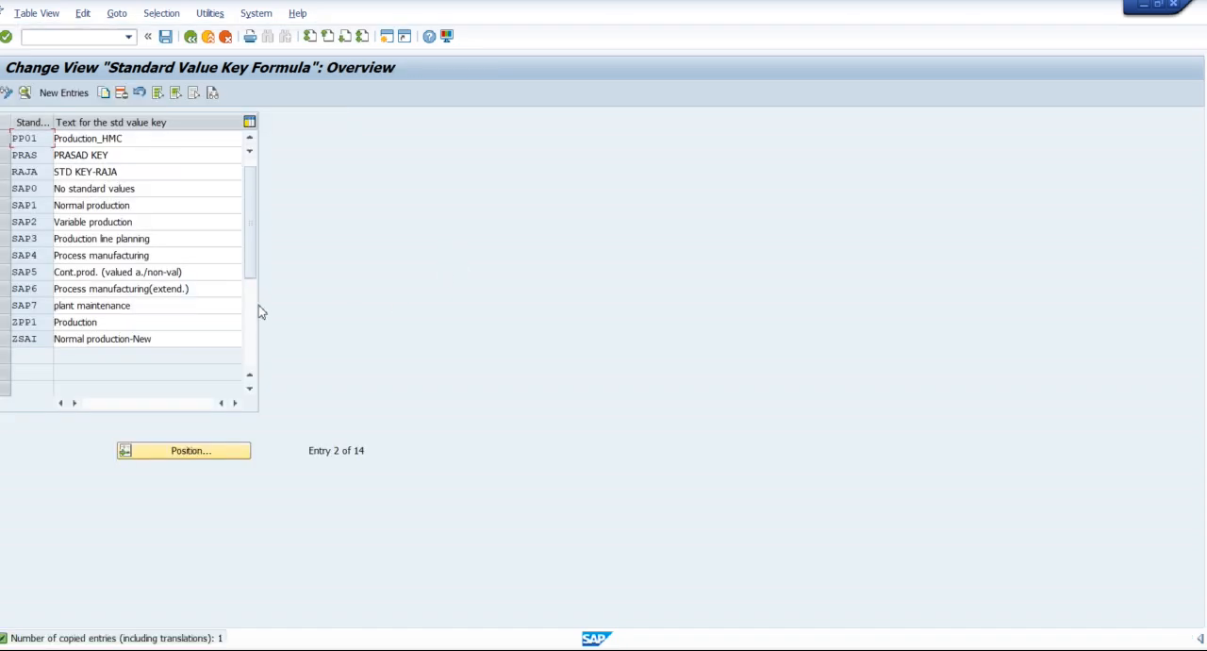
click(146, 142)
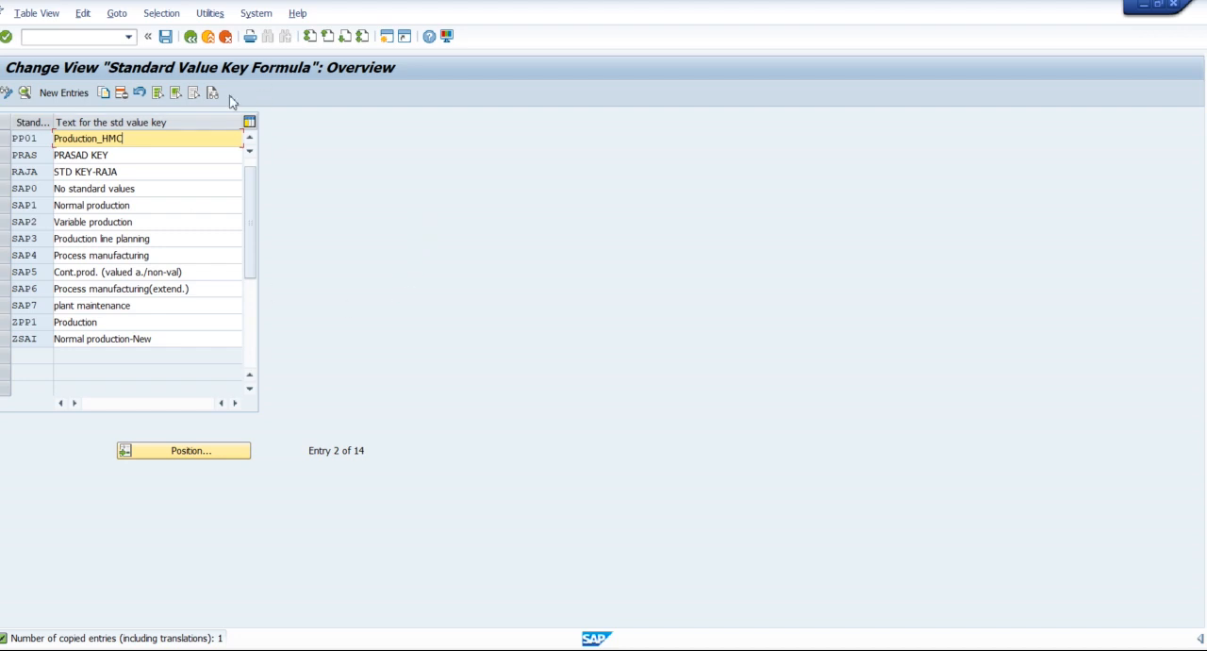
click(171, 40)
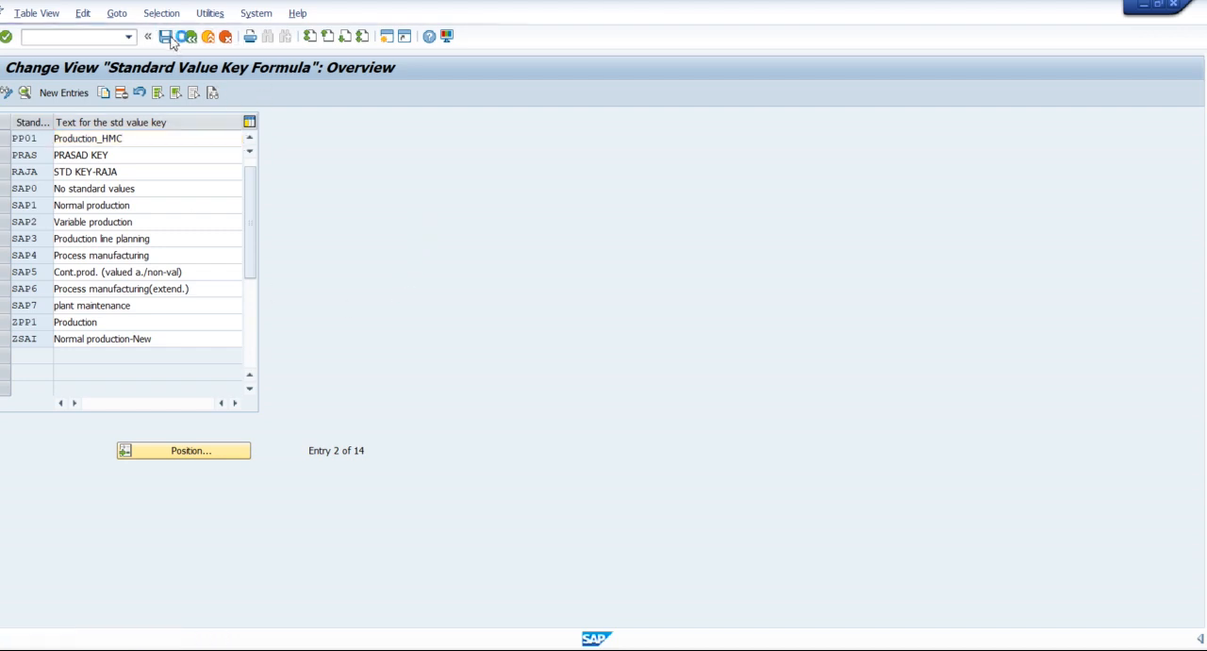
click(281, 263)
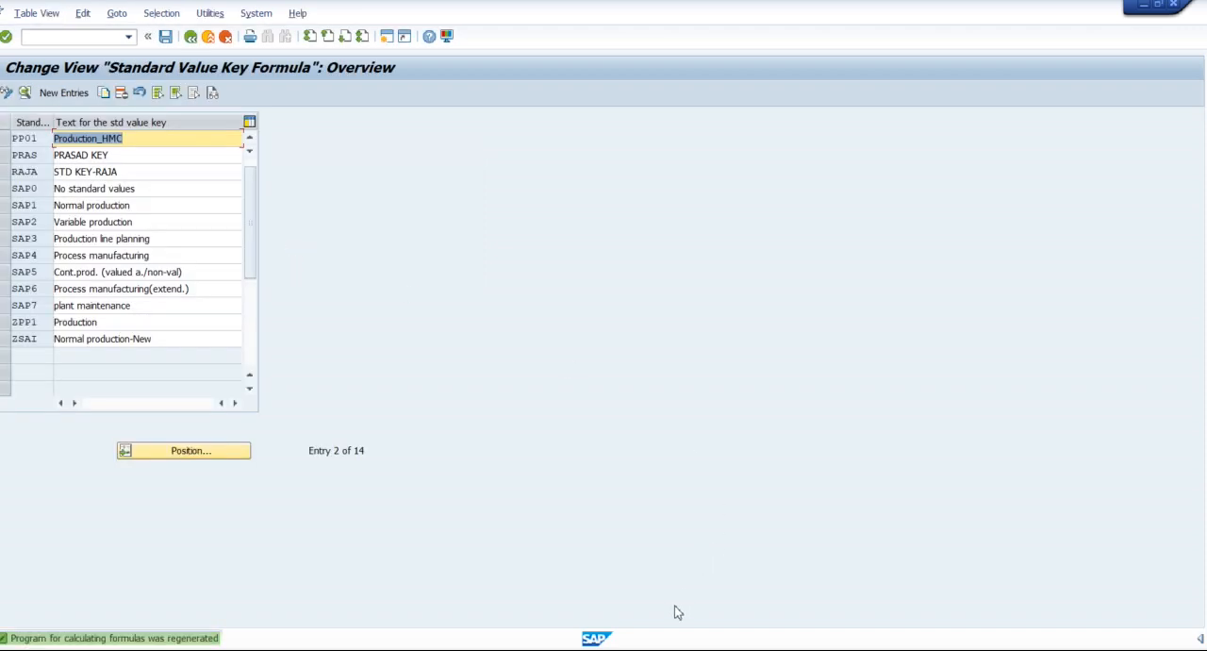
Switch back to the HMC001 work center session and set its standard value key to PP01 Production_HMC.
mouse_move(595, 642)
click(579, 597)
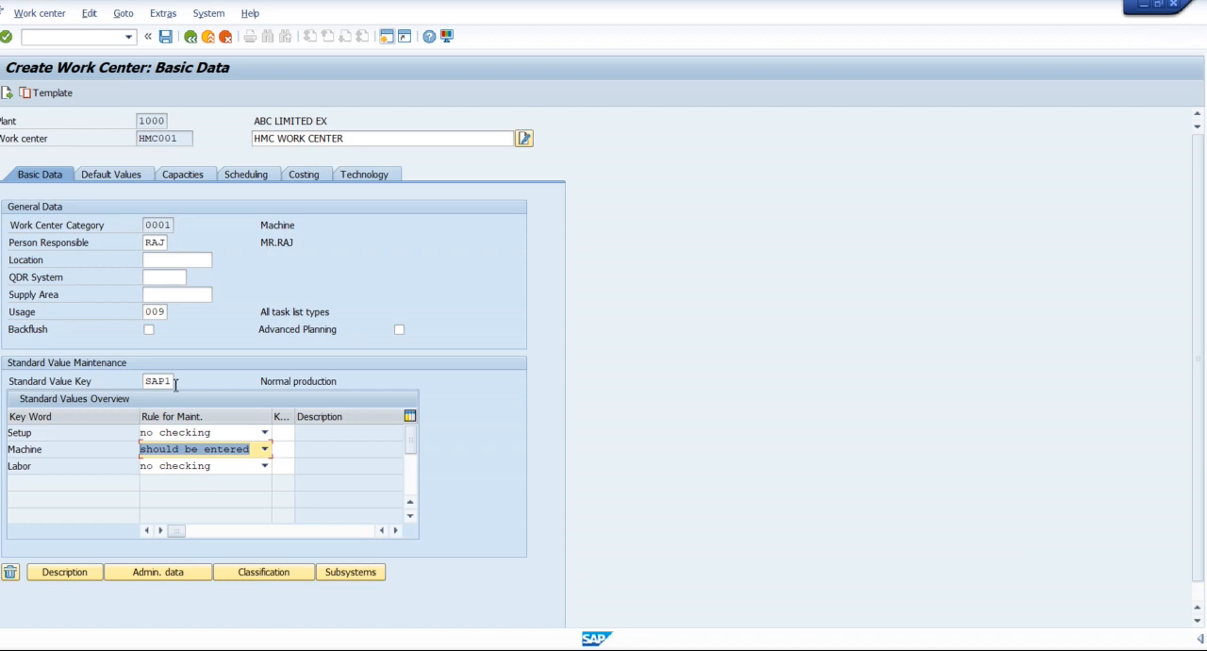
double_click(176, 382)
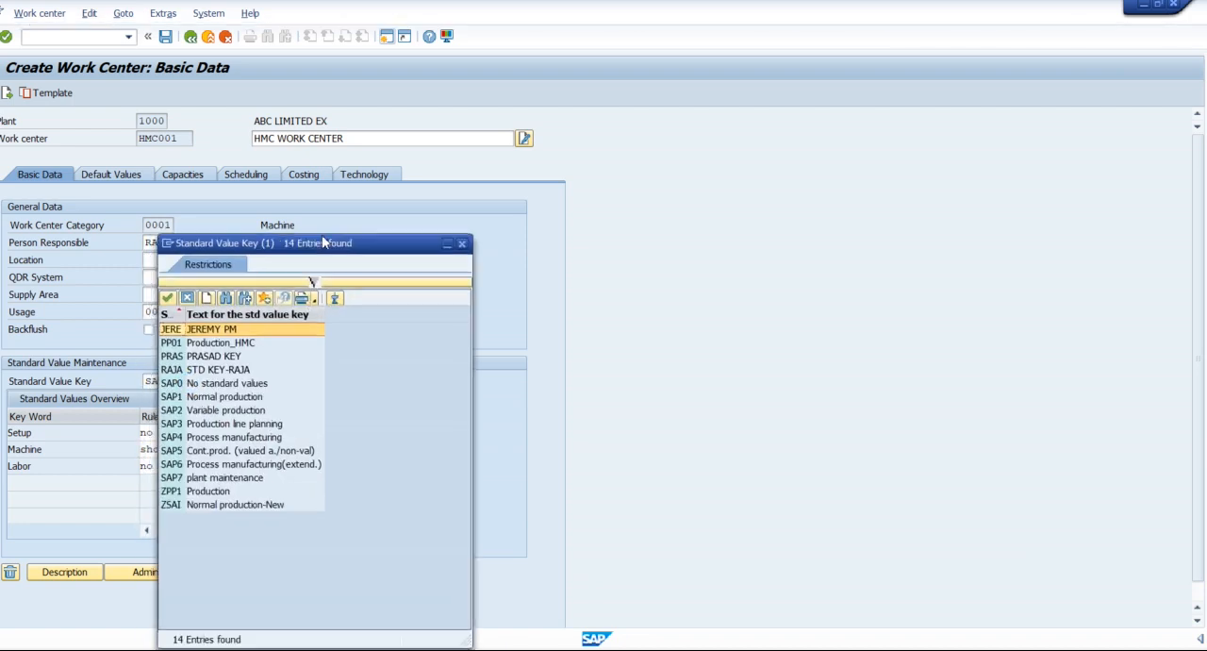
drag(293, 249, 691, 106)
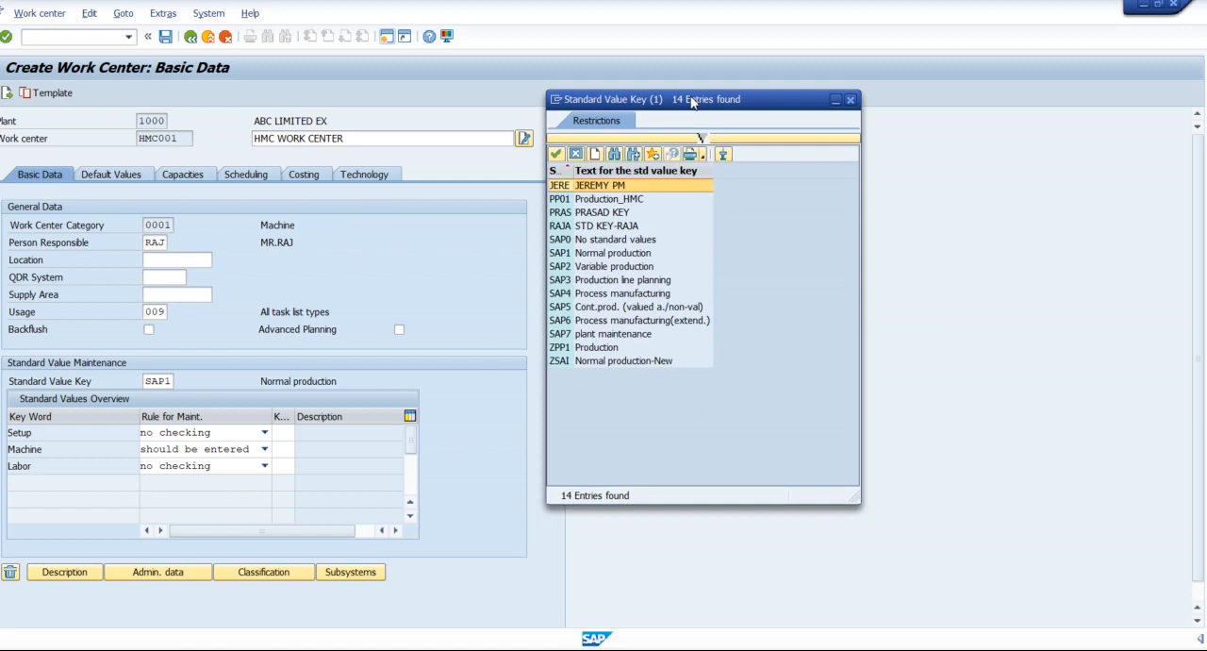
click(611, 200)
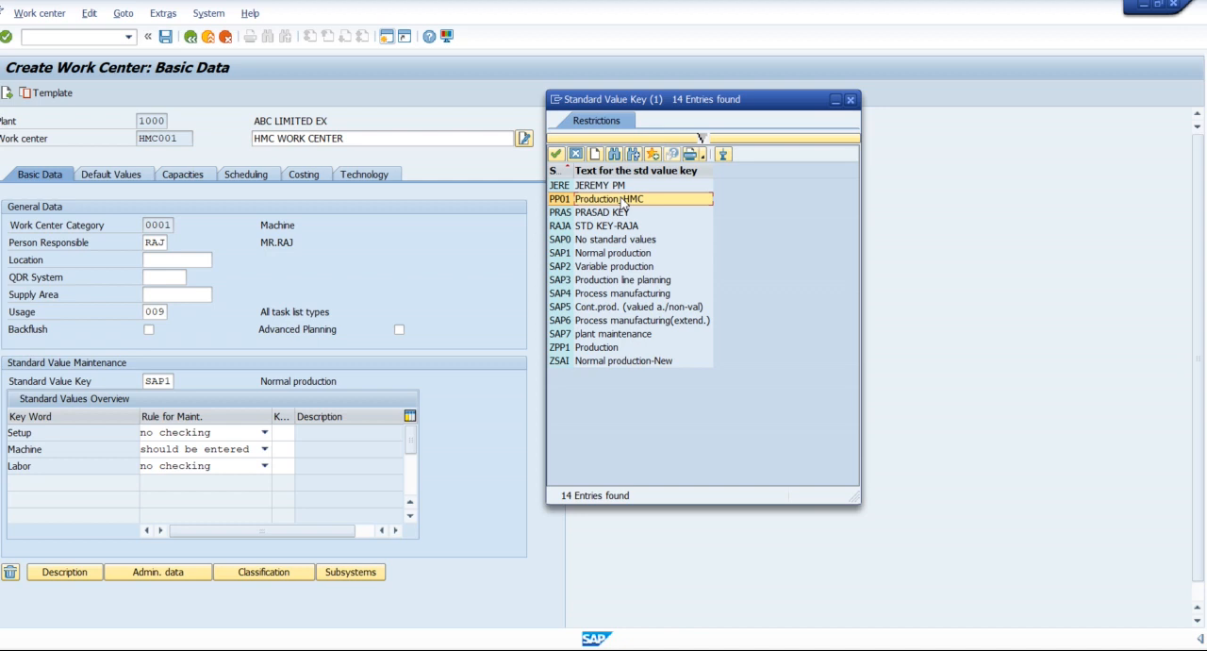
double_click(623, 200)
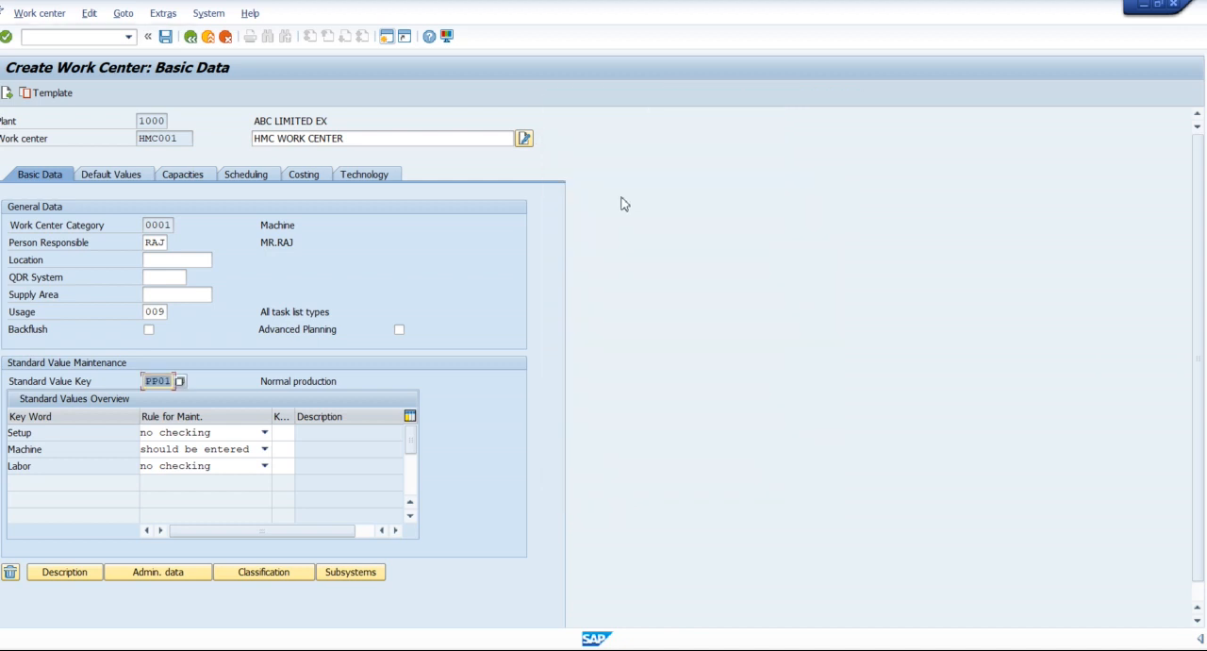
key(Return)
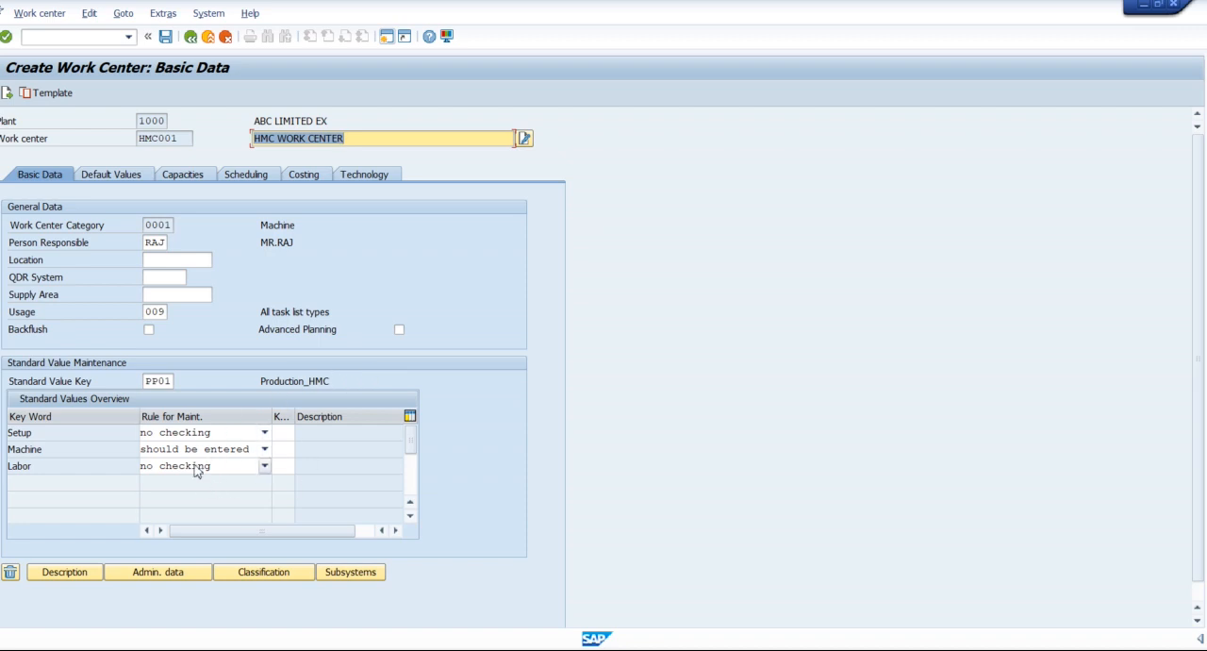
Set the Labor standard value's maintenance rule to should be entered.
click(53, 453)
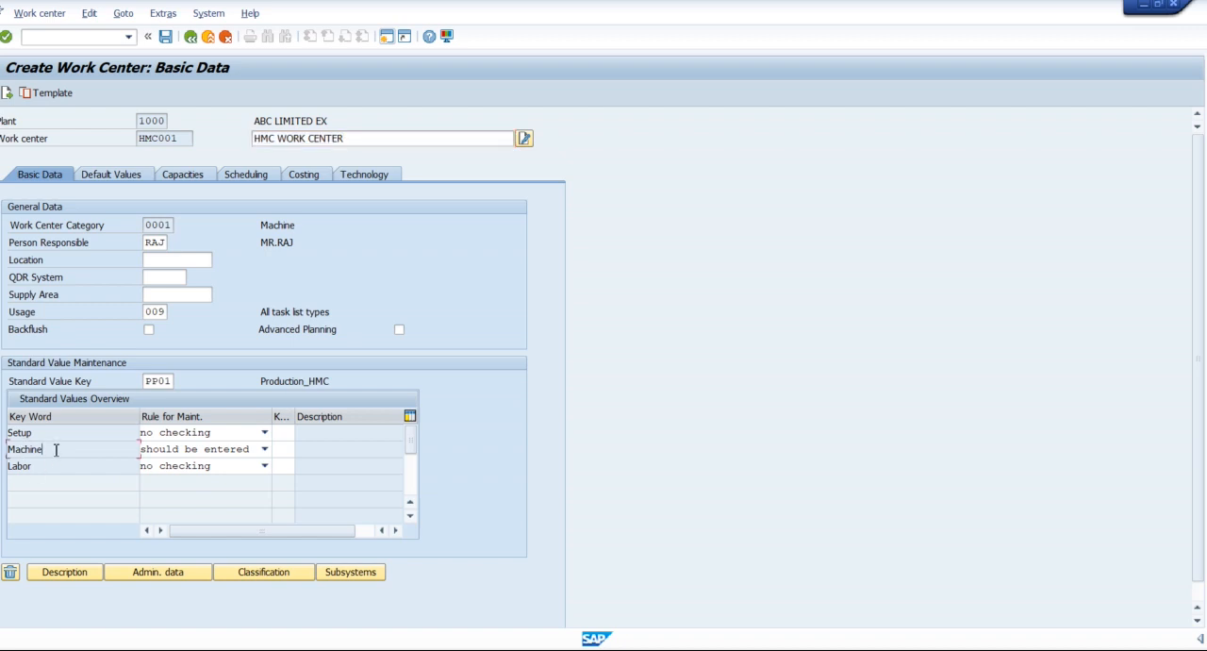
click(219, 466)
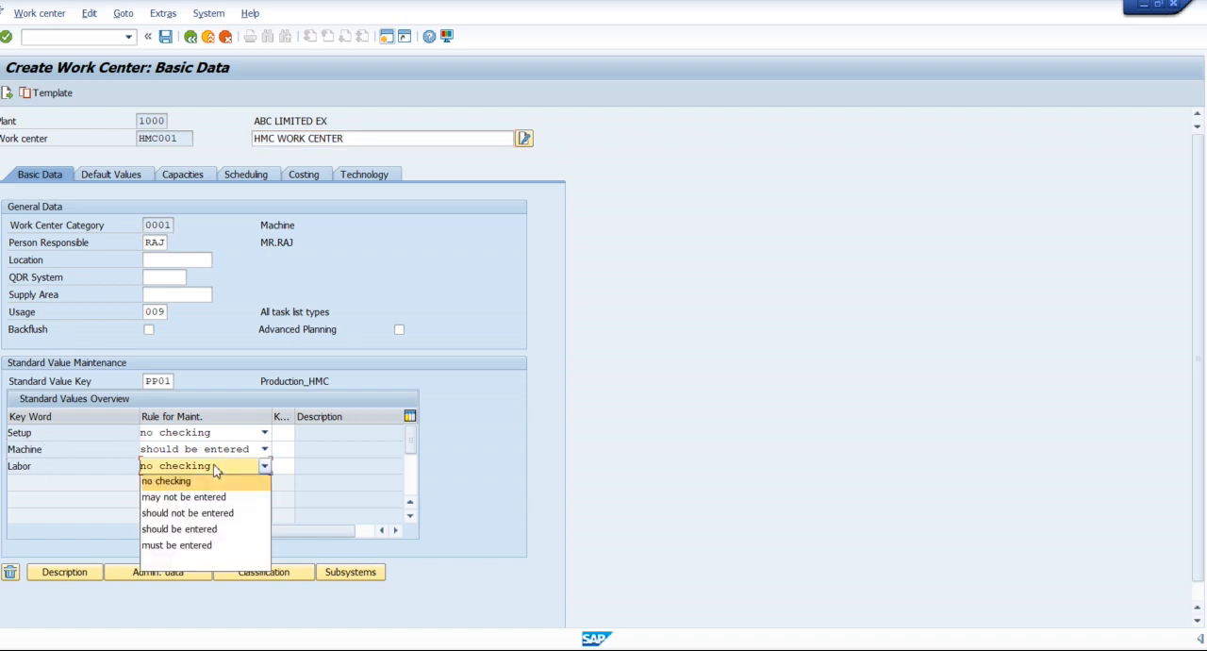
click(200, 531)
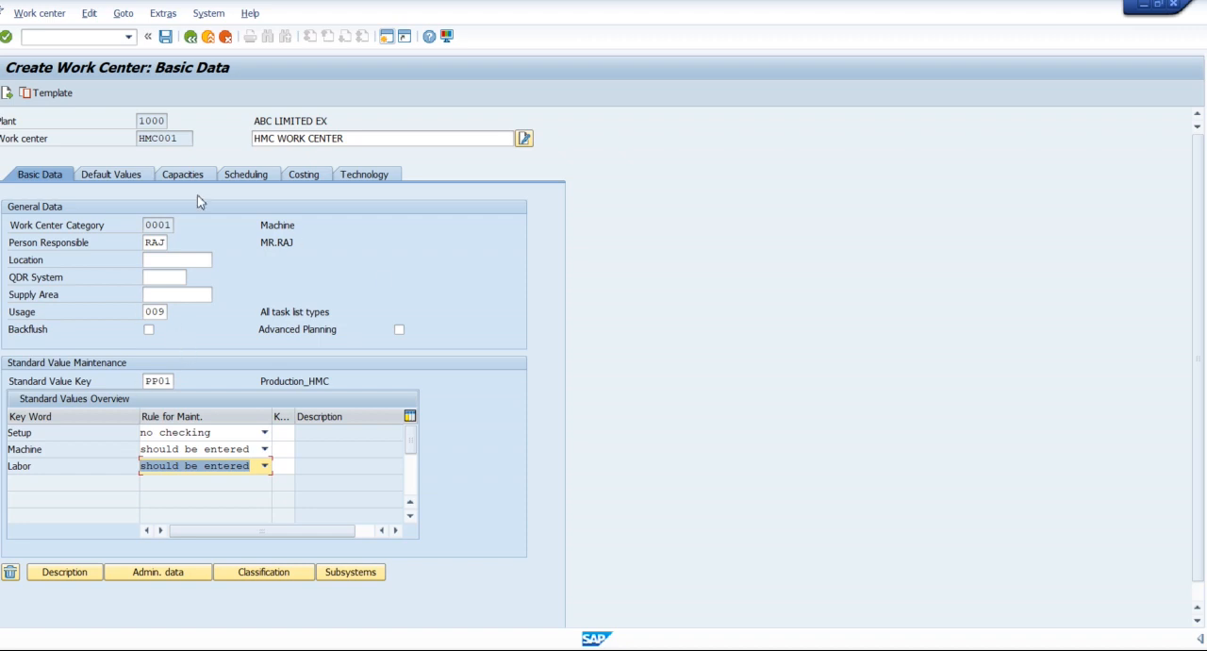
In the default values of work center HMC001, choose control key PP01 (Routing/Ref. op. set - internal proc.) from the available control keys.
click(105, 177)
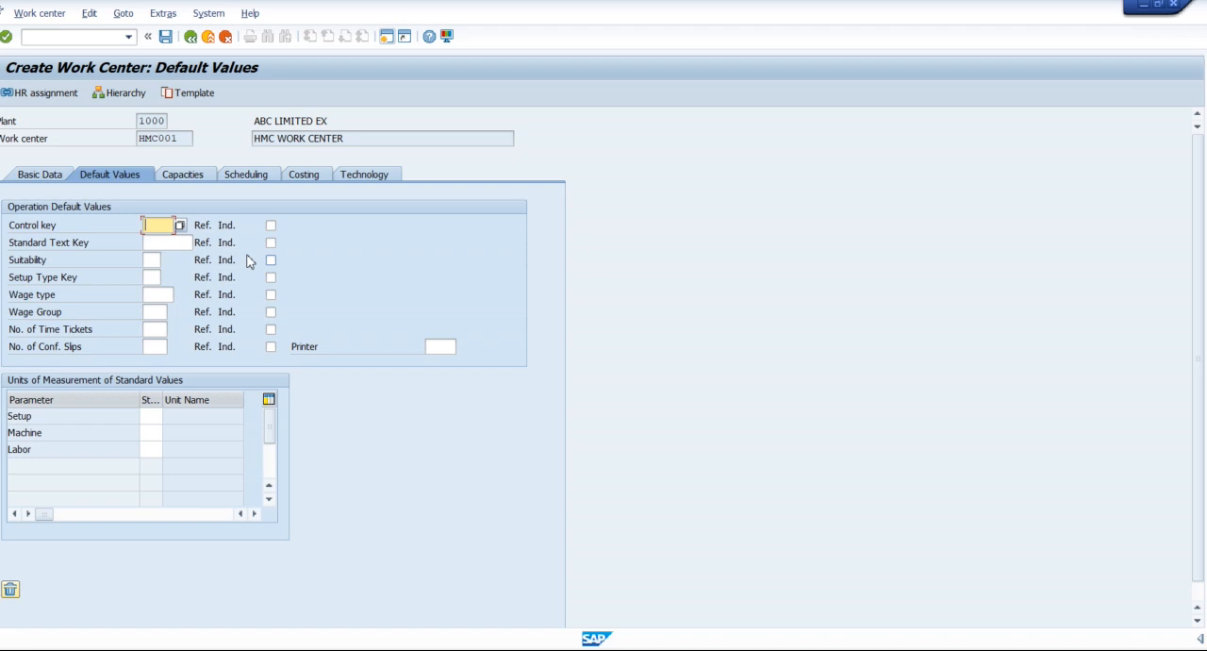
click(24, 226)
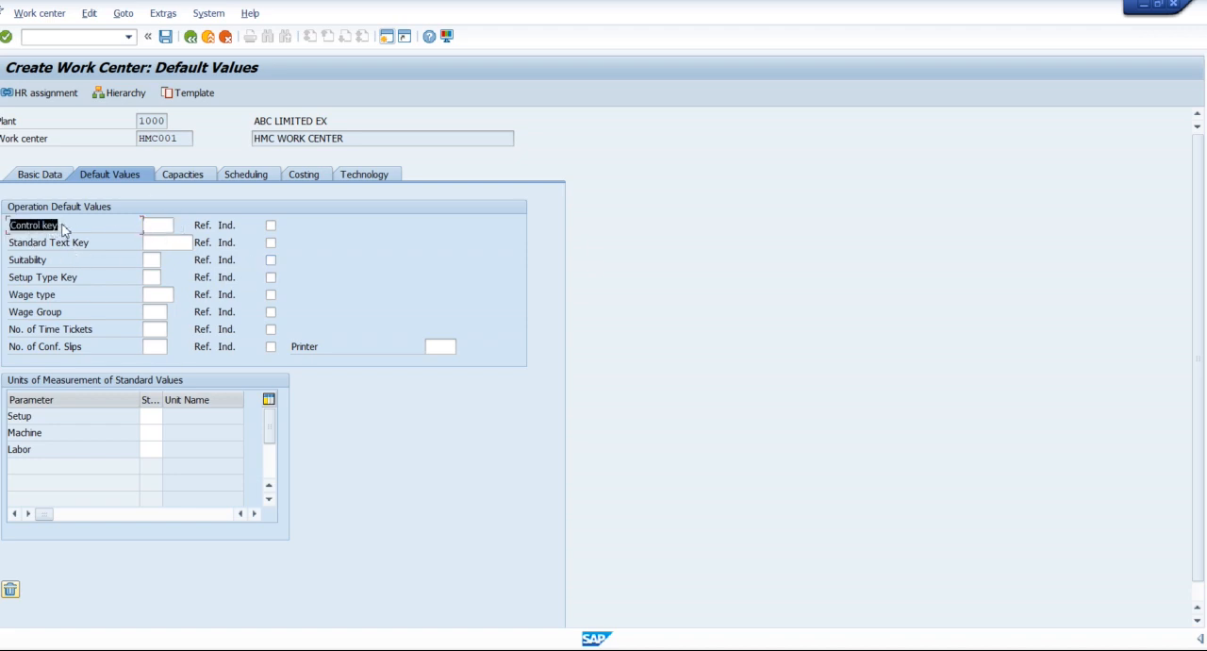
click(165, 226)
click(184, 228)
drag(214, 134, 609, 137)
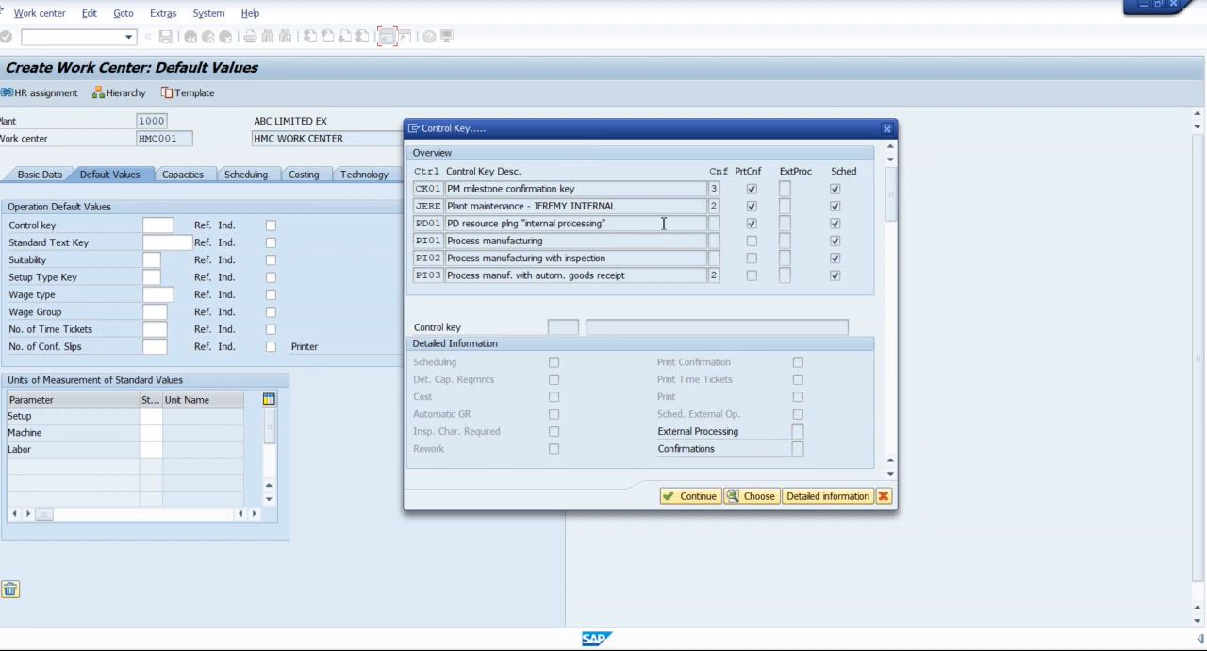
scroll(664, 223, down, 2)
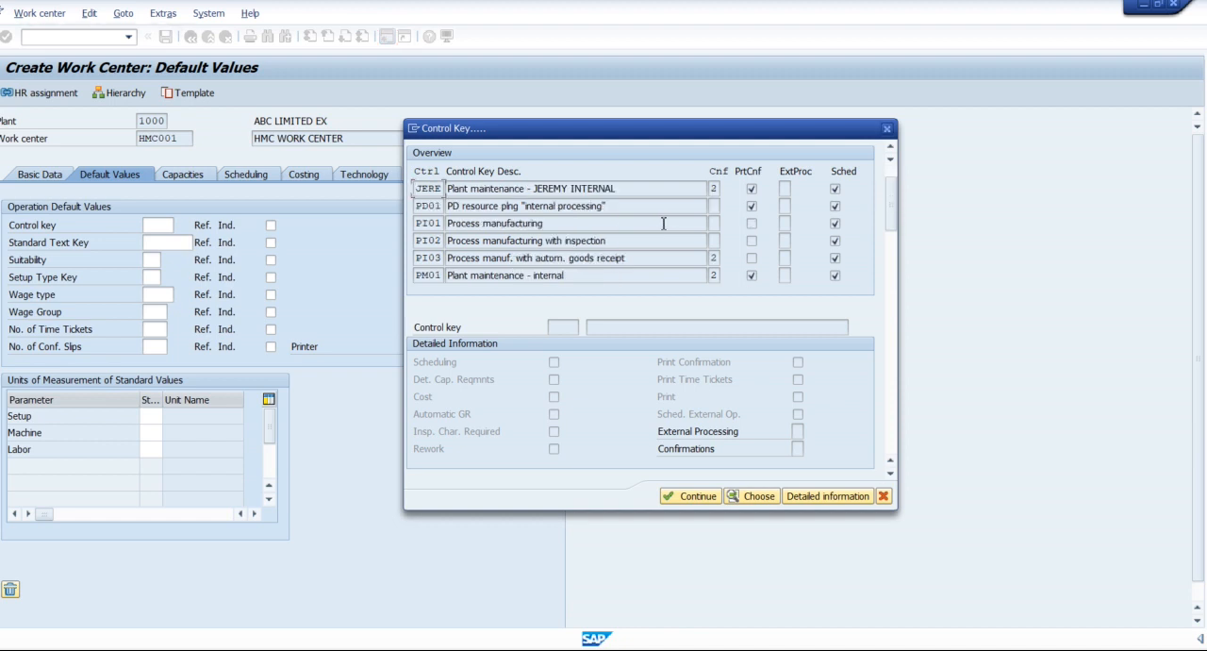
scroll(664, 224, down, 2)
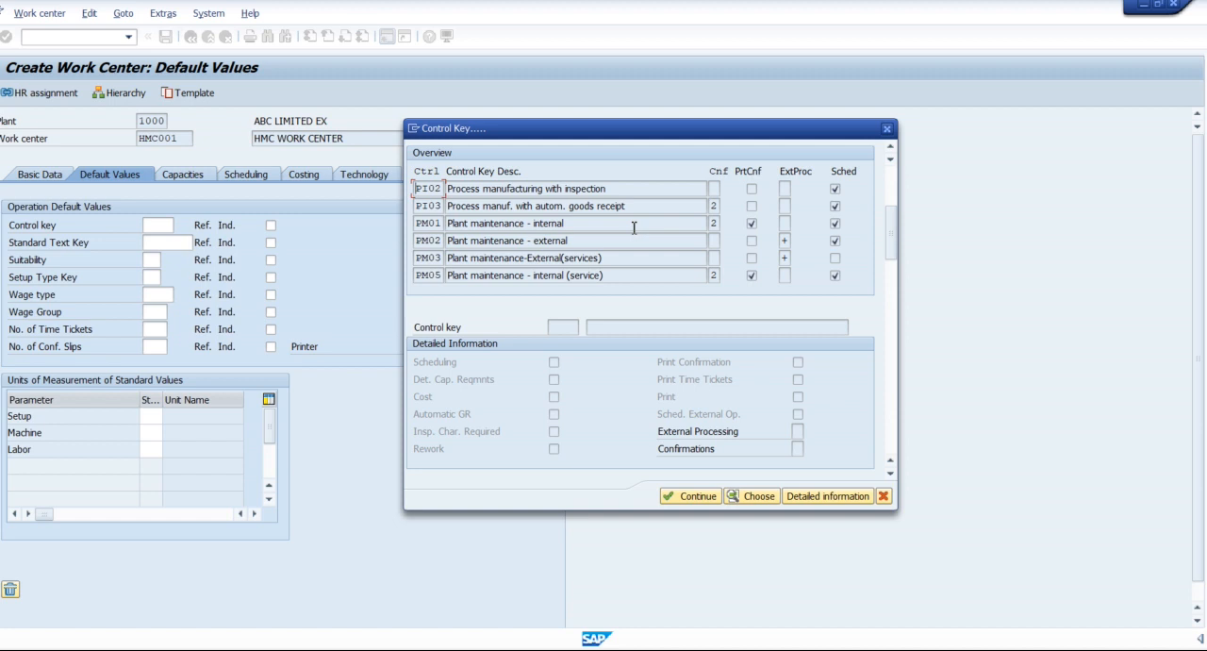
scroll(633, 227, down, 1)
scroll(632, 228, down, 4)
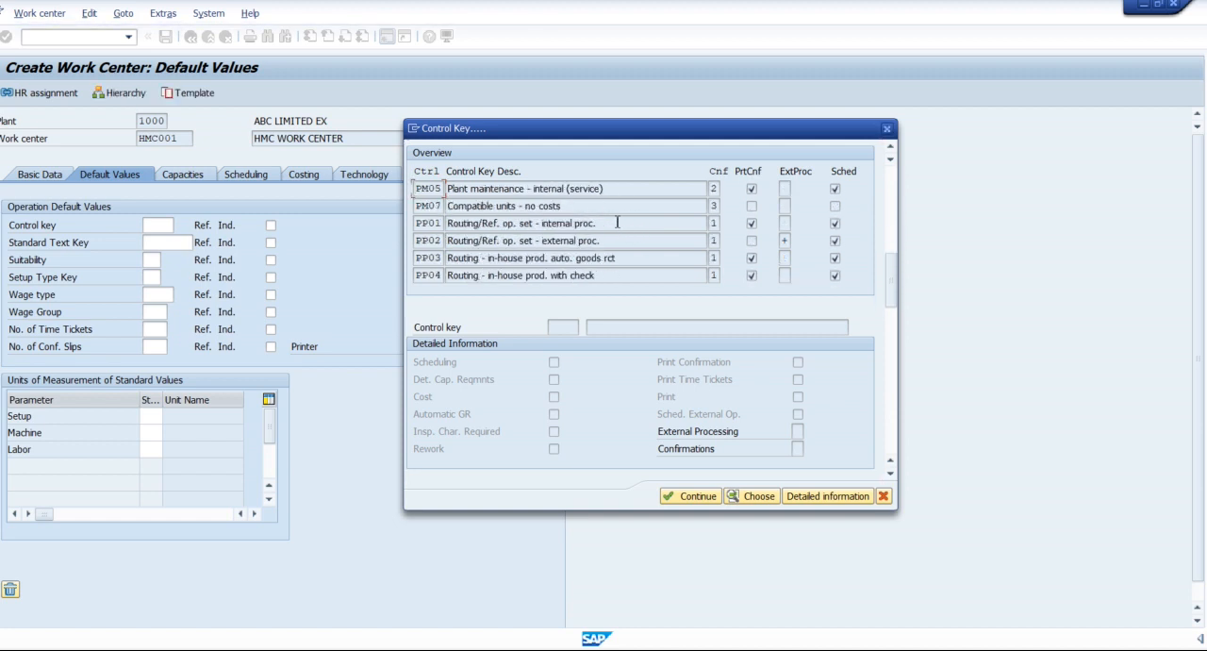
click(619, 241)
double_click(432, 227)
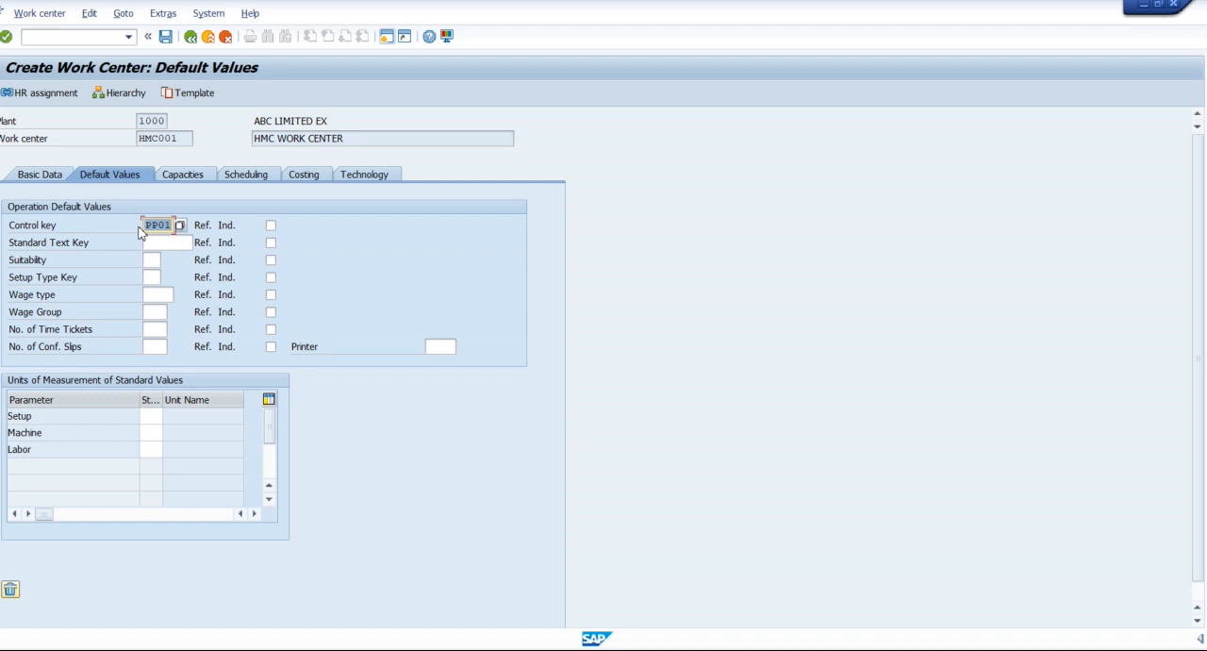
drag(10, 297, 77, 293)
drag(8, 311, 81, 319)
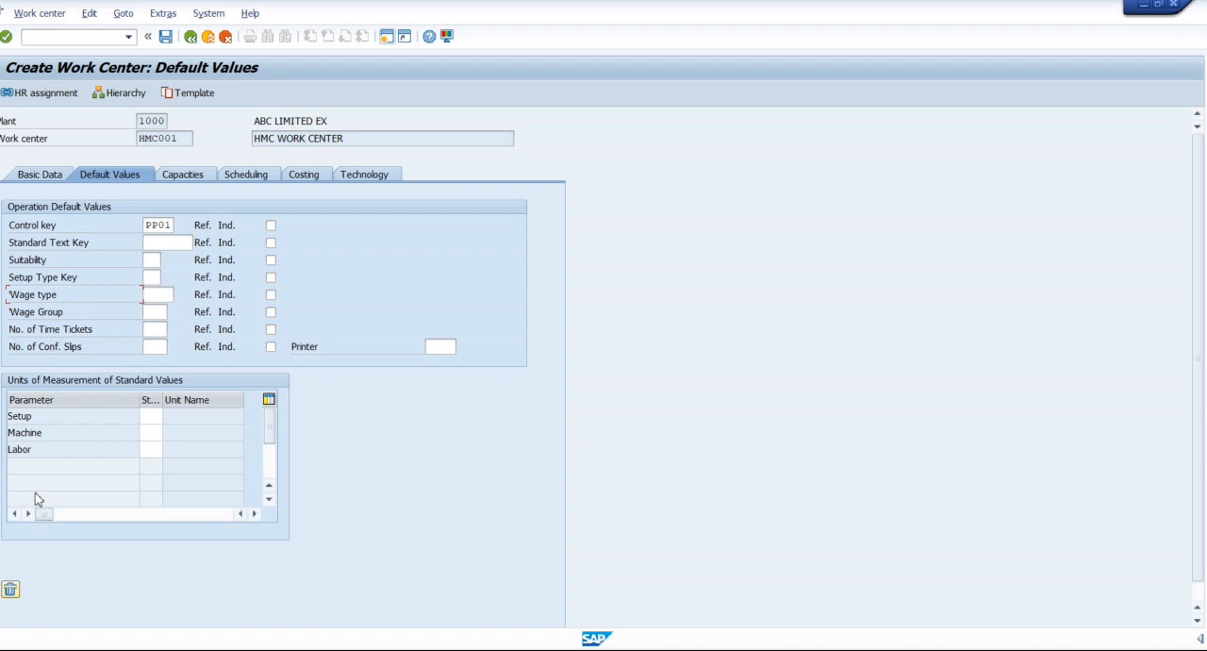
click(38, 450)
drag(58, 295, 13, 300)
click(11, 302)
click(158, 294)
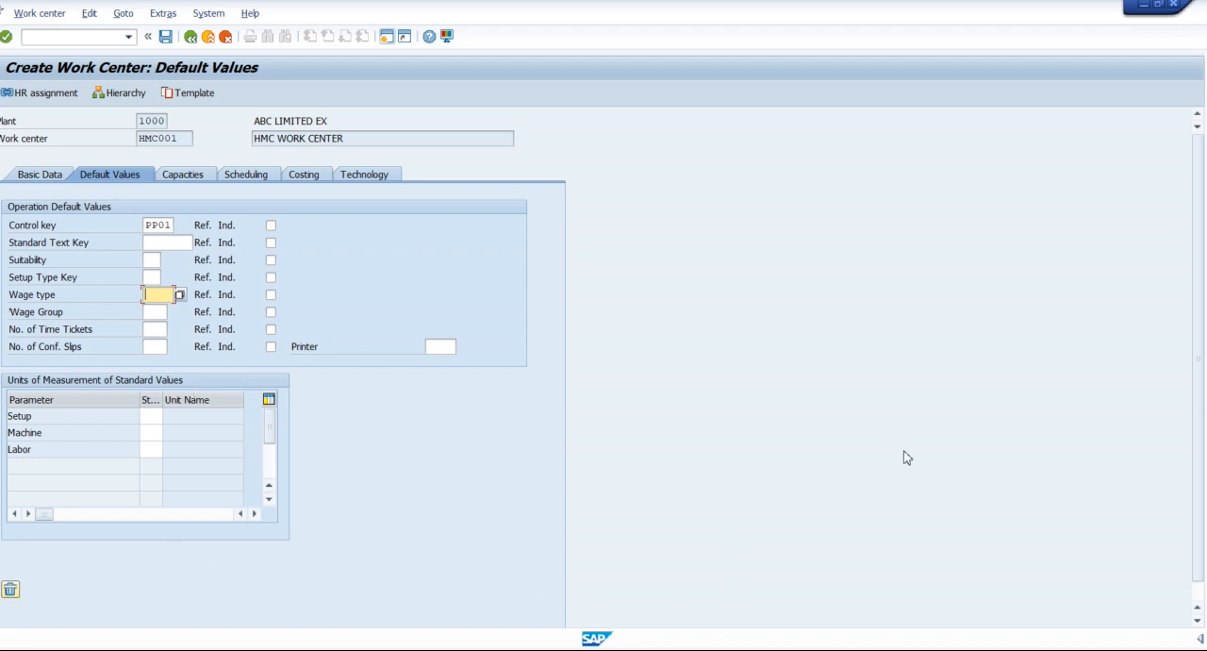
Open an additional SAP session and return to the default values of work center HMC001.
click(387, 36)
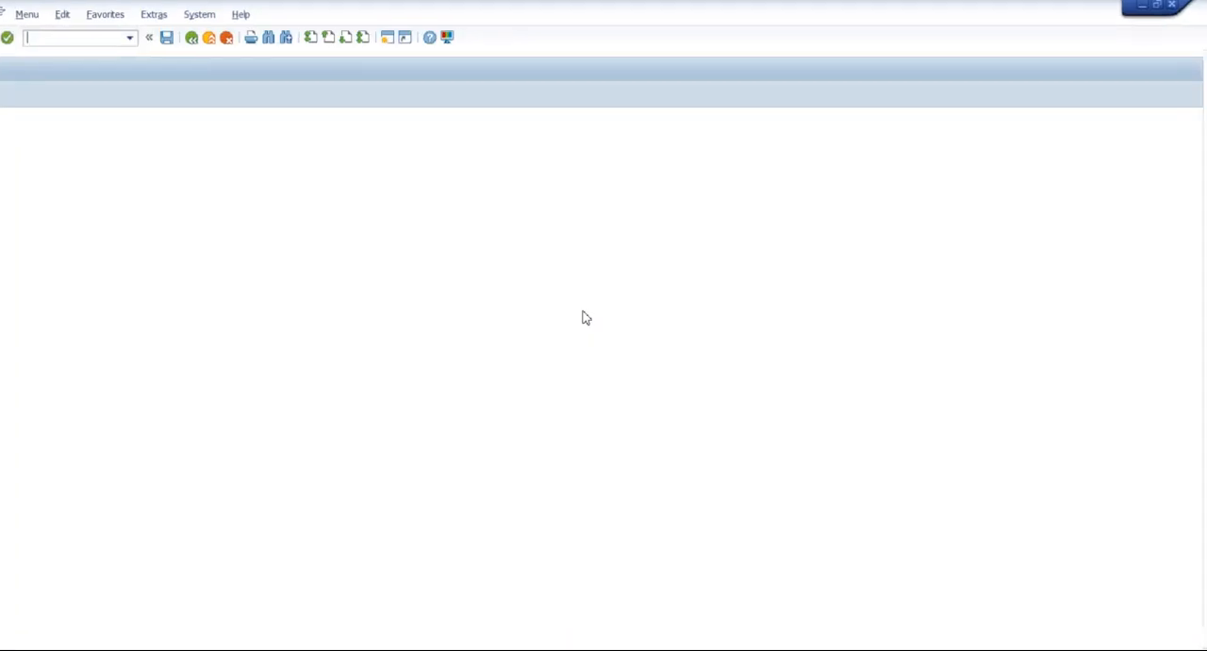
key(alt+Tab)
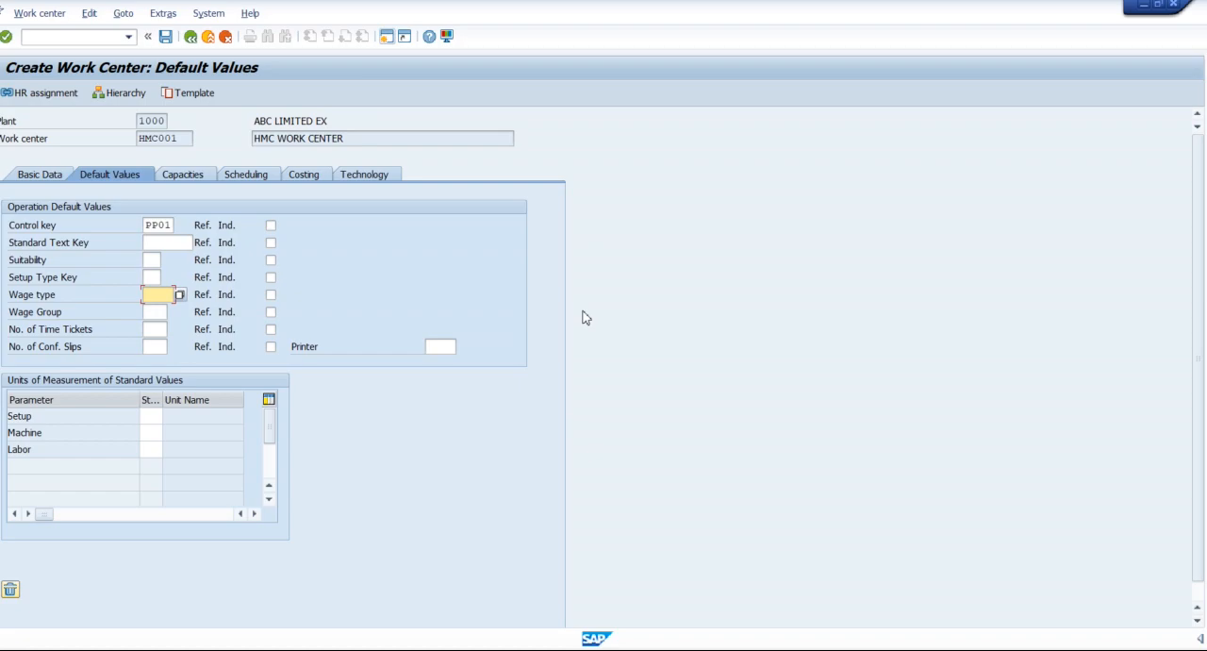